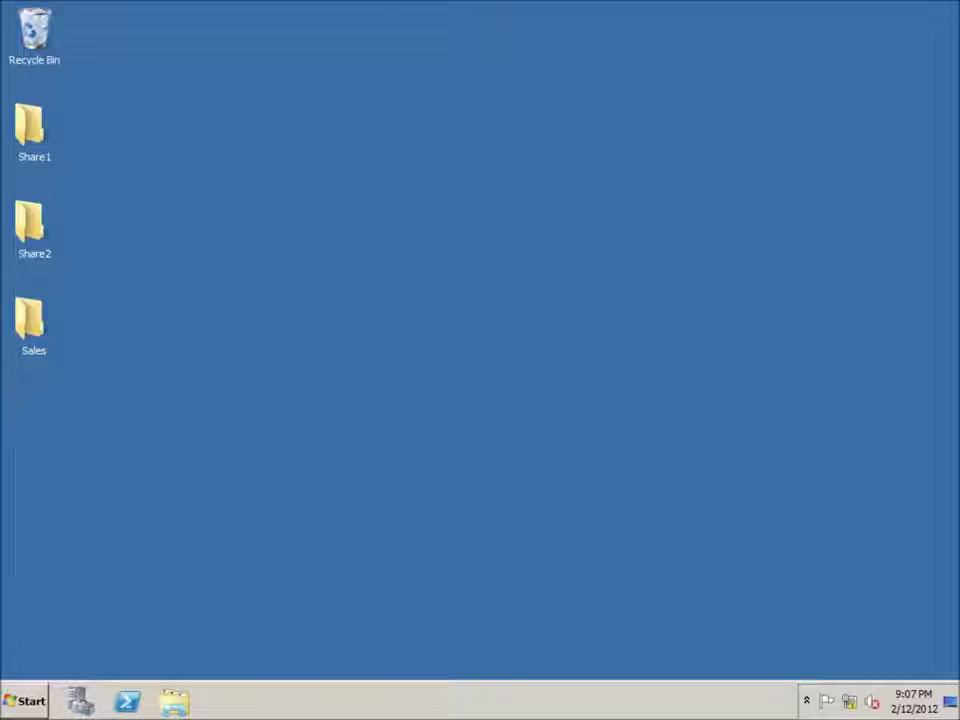
- Launch Active Directory Users and Computers from Start > Administrative Tools
left_click(26, 703)
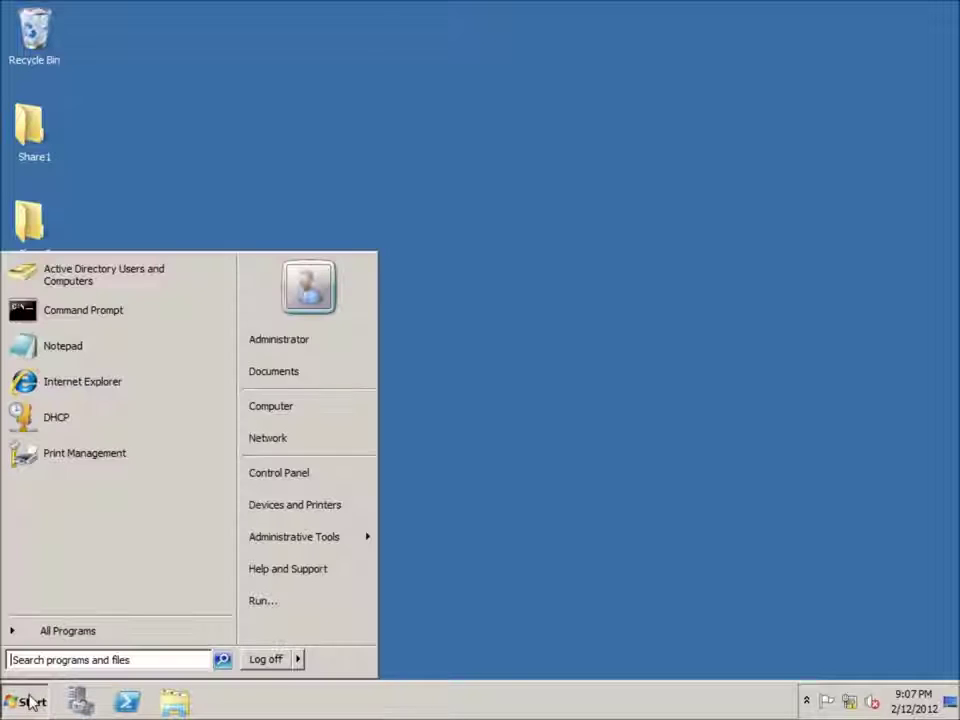
mouse_move(311, 552)
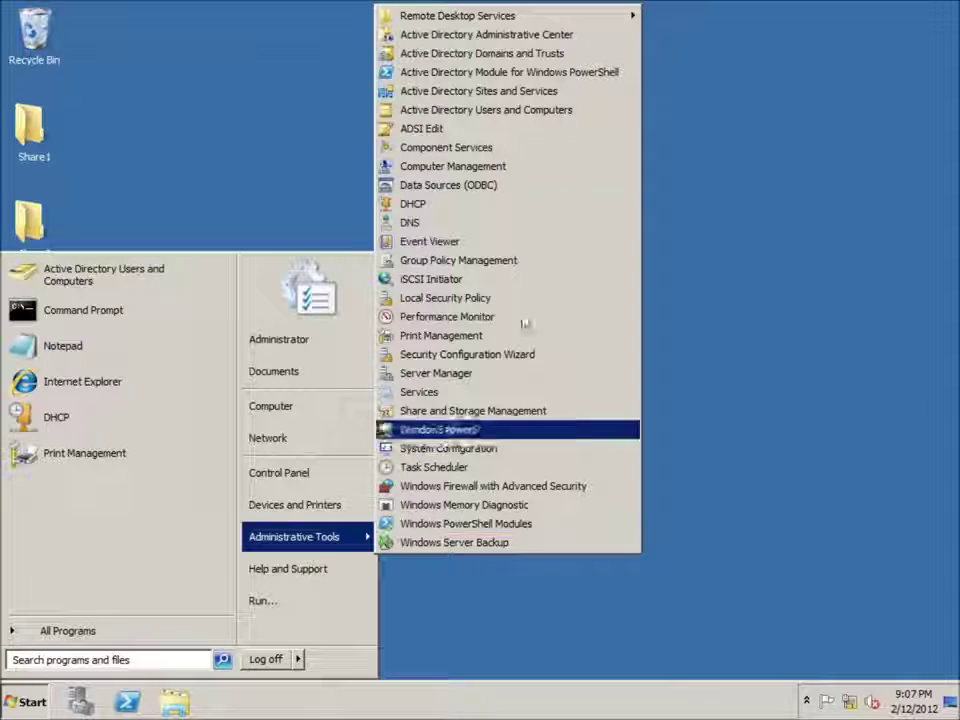
left_click(497, 118)
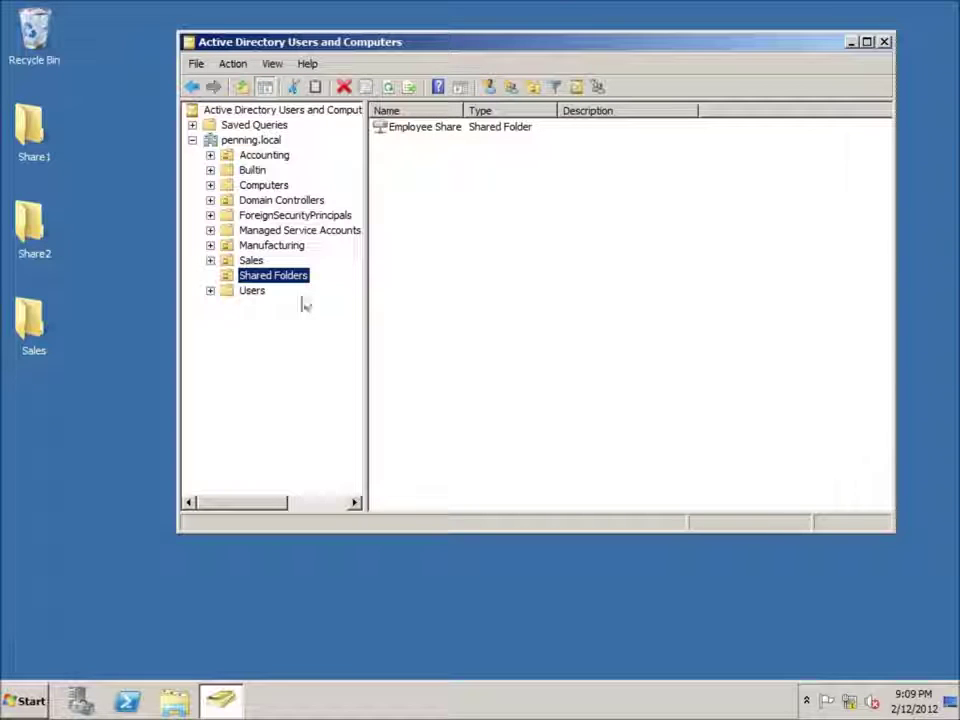
- Expand the Sales unit, open its empty Kalamazoo unit and bring up its context menu
left_click(250, 262)
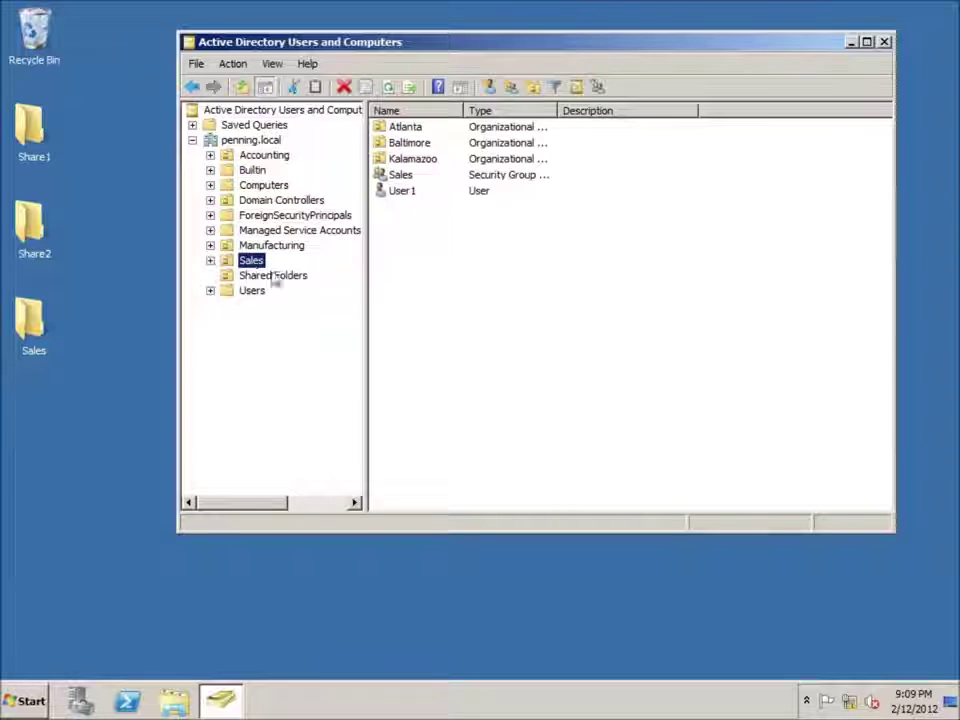
left_click(210, 260)
left_click(276, 306)
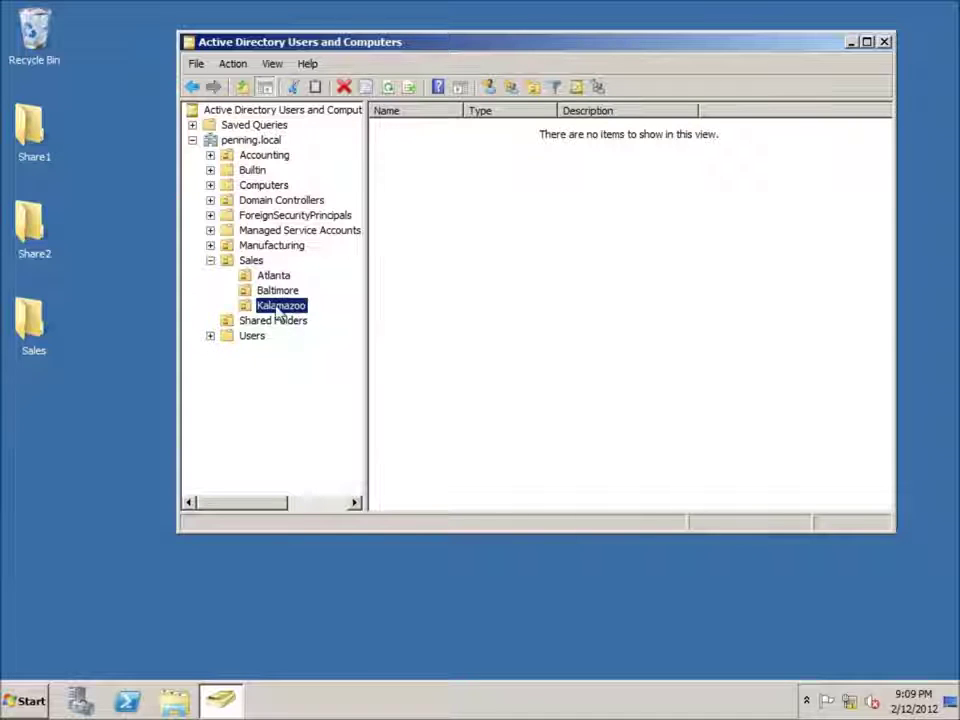
right_click(420, 190)
- Start a new user in Kalamazoo, entering the user's first name, last name and logon name
mouse_move(470, 252)
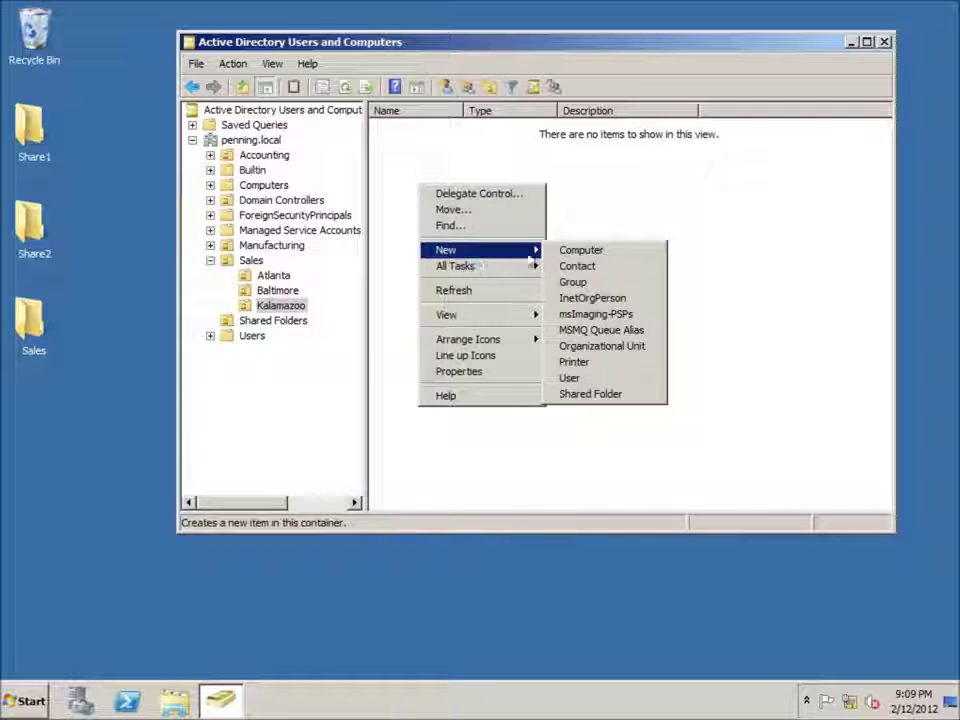
left_click(570, 378)
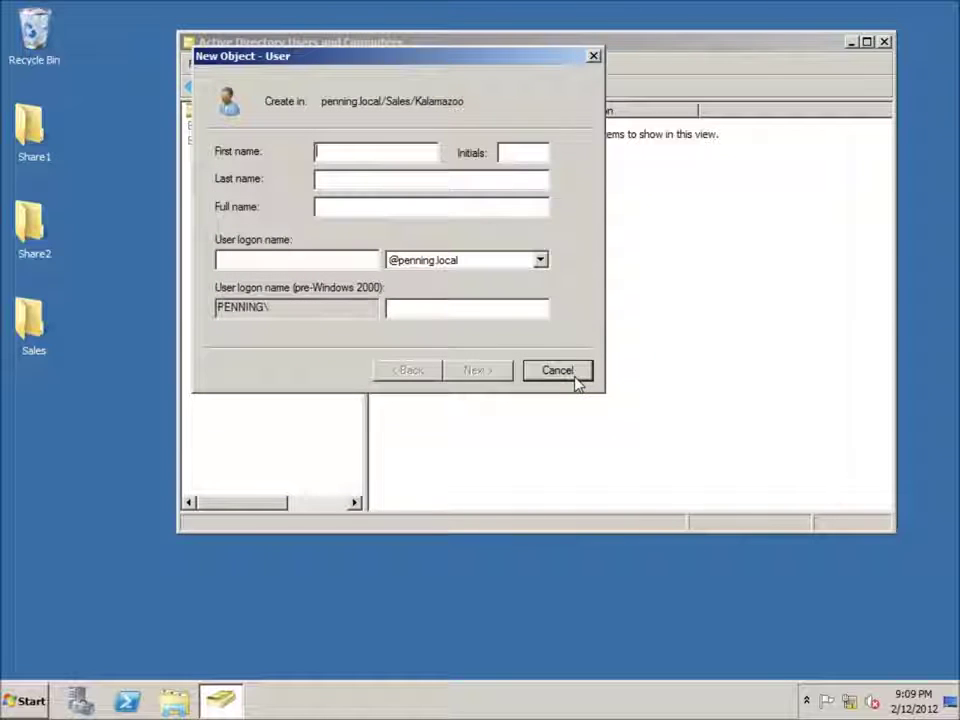
type("John")
key("Tab")
type("Adams")
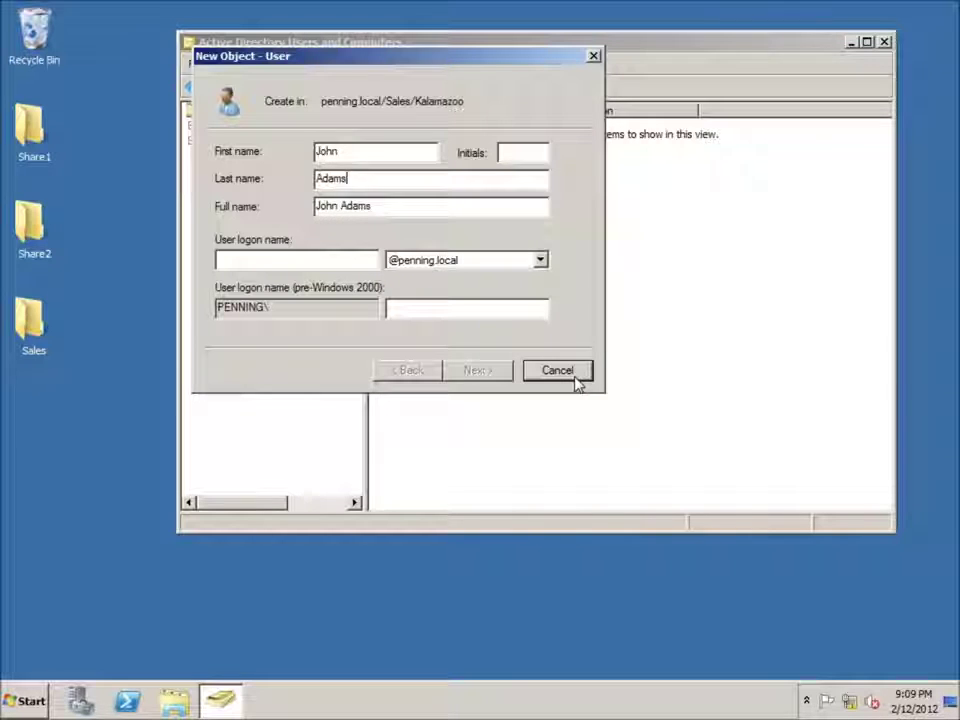
key("Tab")
key("Tab")
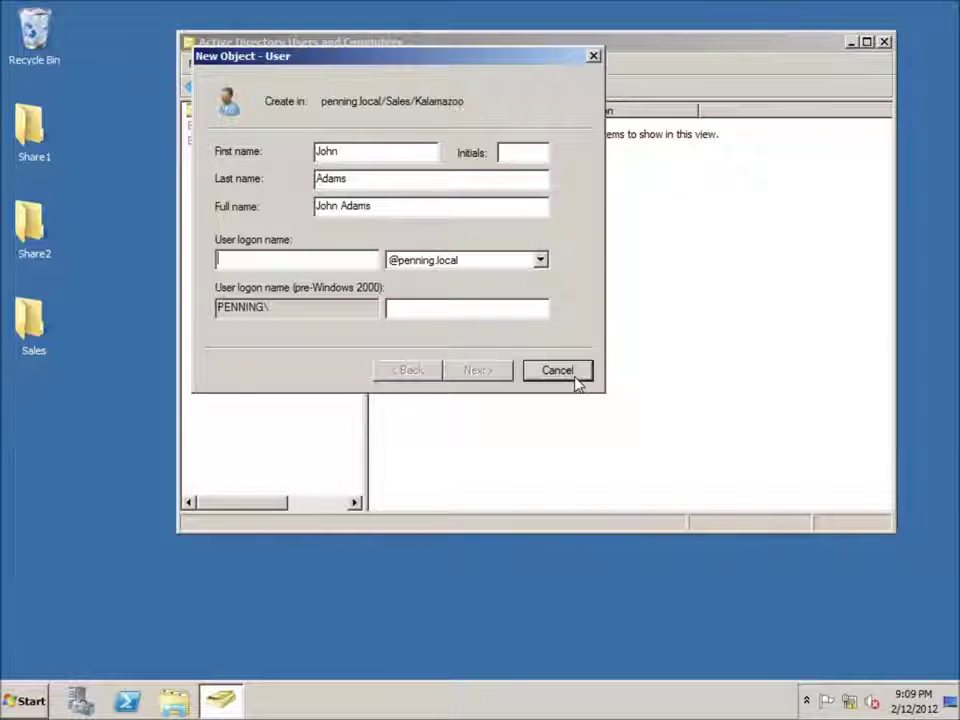
type("jadams")
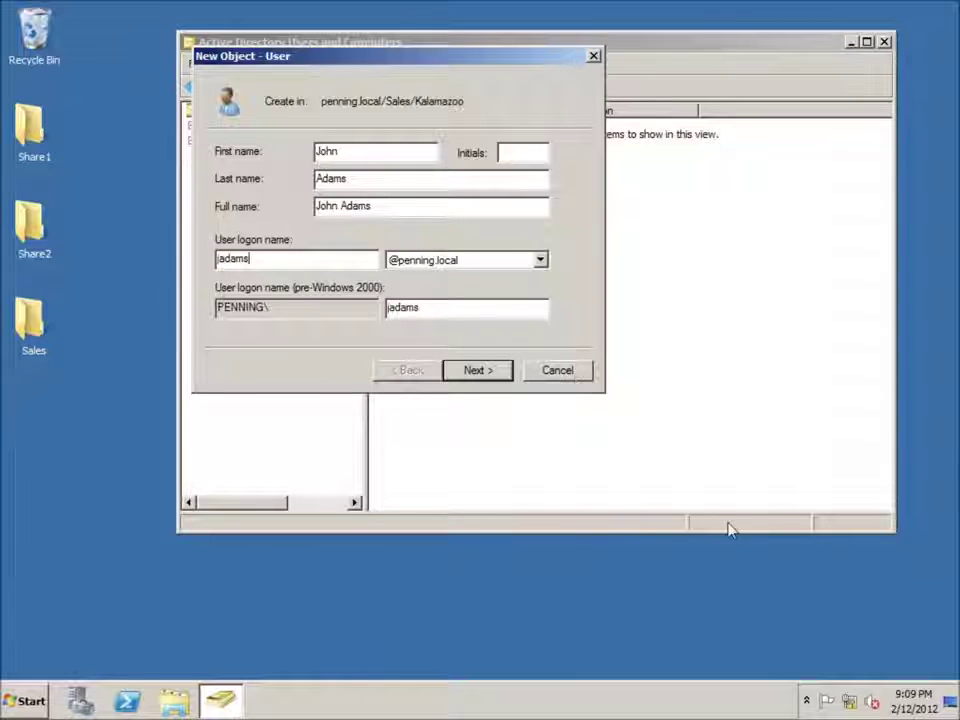
left_click(494, 373)
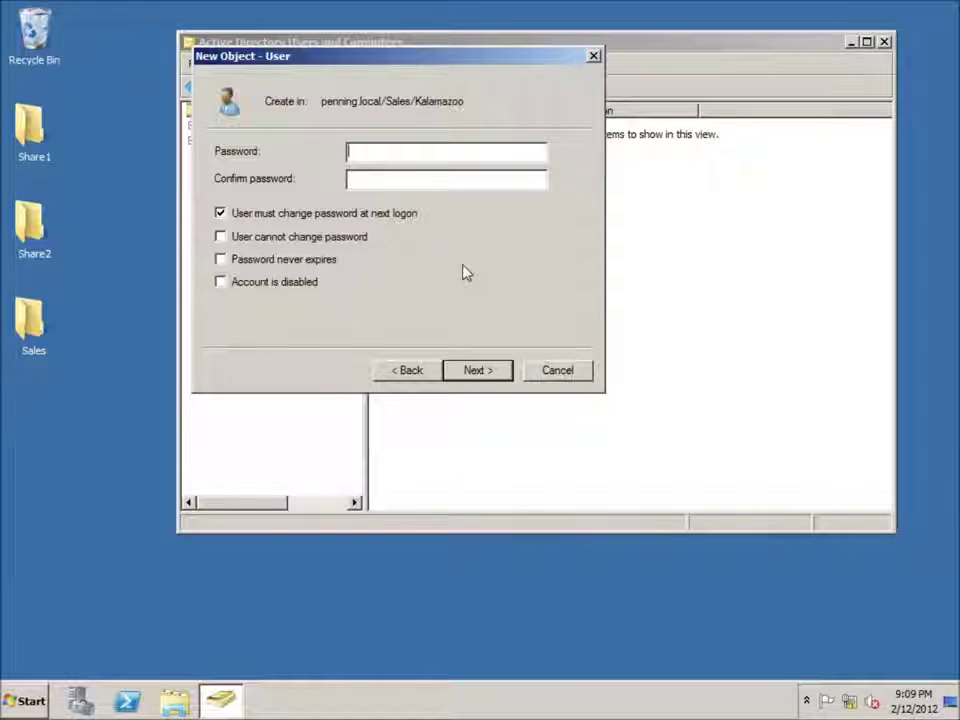
- Set and confirm the account password, clear 'must change password at next logon', and finish
type("password")
key("Tab")
type("password")
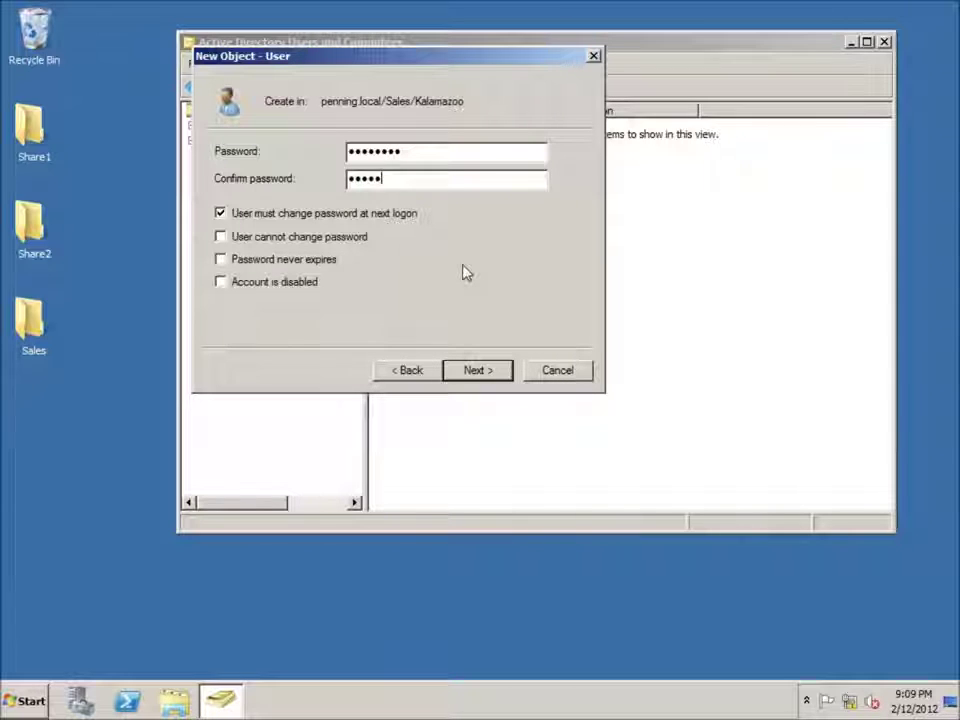
left_click(223, 219)
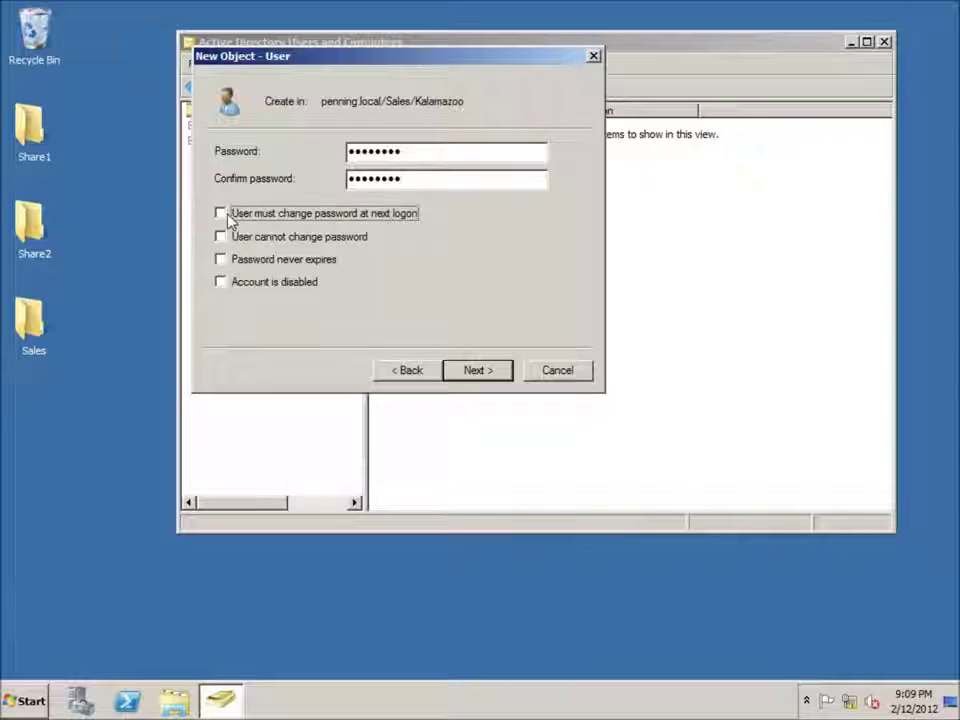
left_click(489, 374)
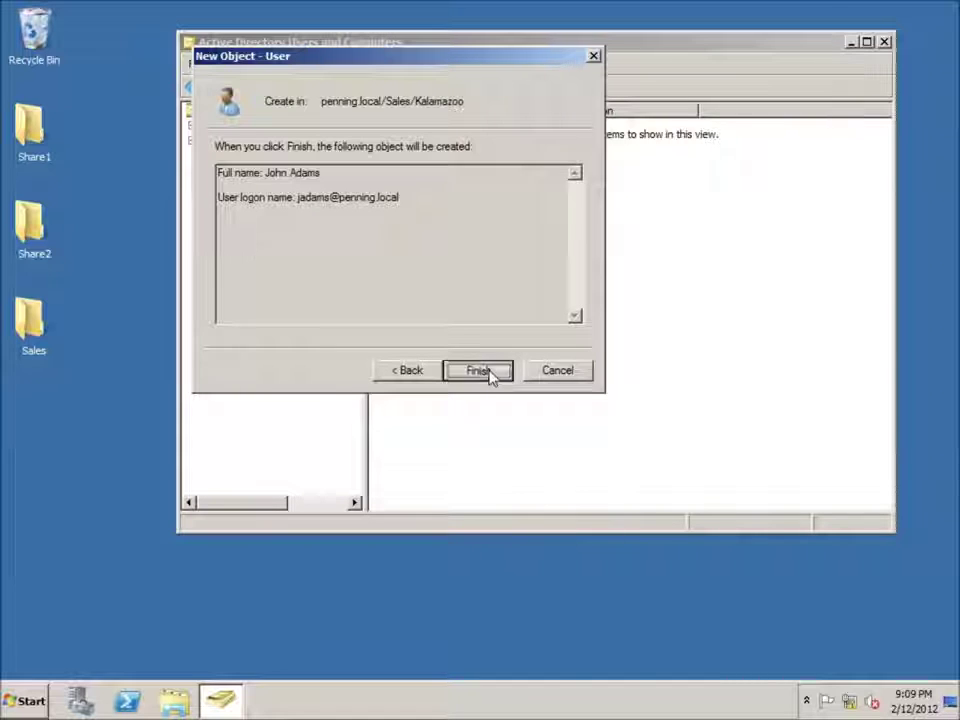
left_click(489, 372)
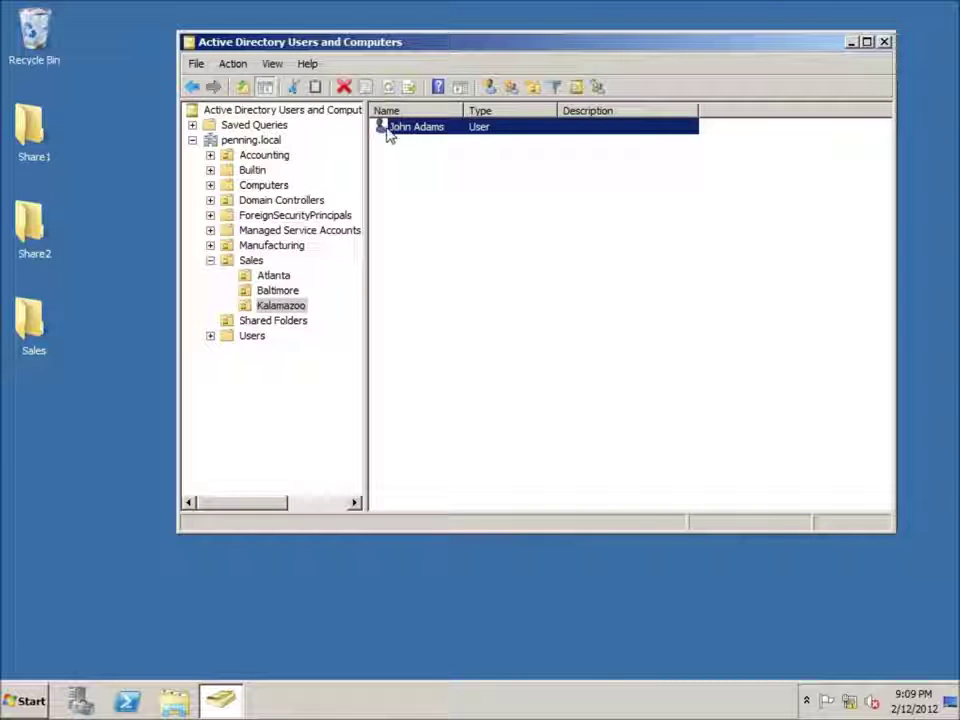
double_click(420, 128)
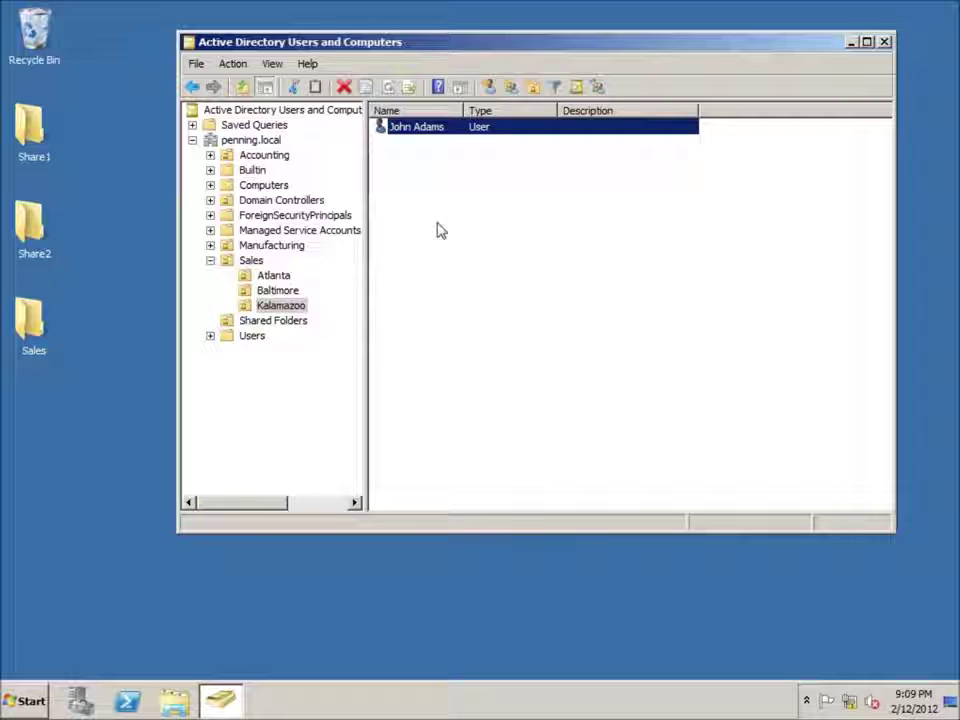
left_click(688, 105)
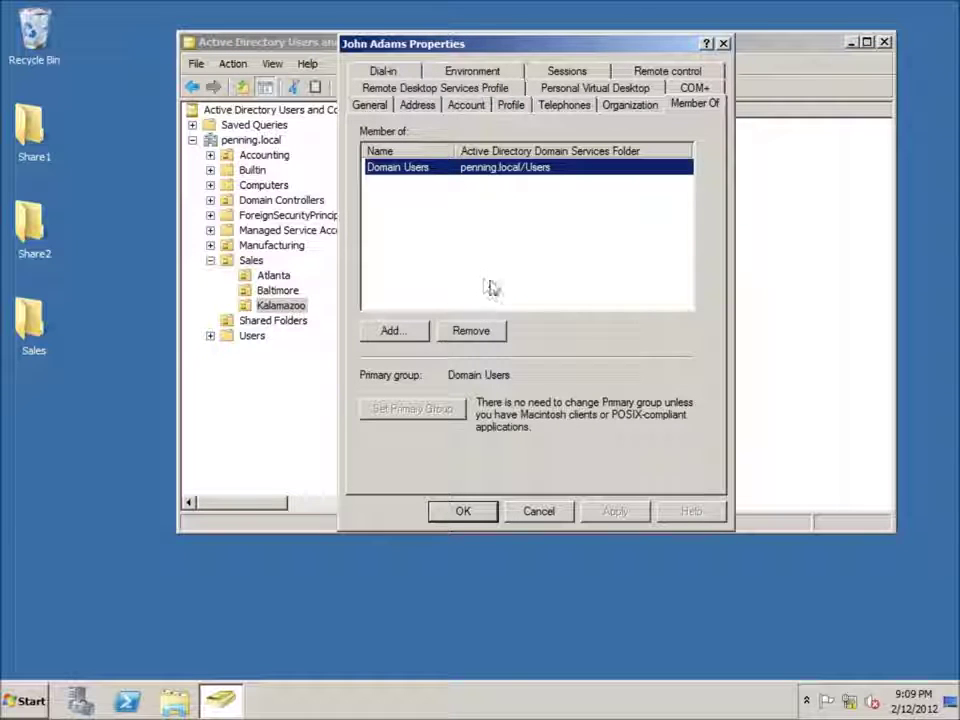
left_click(463, 511)
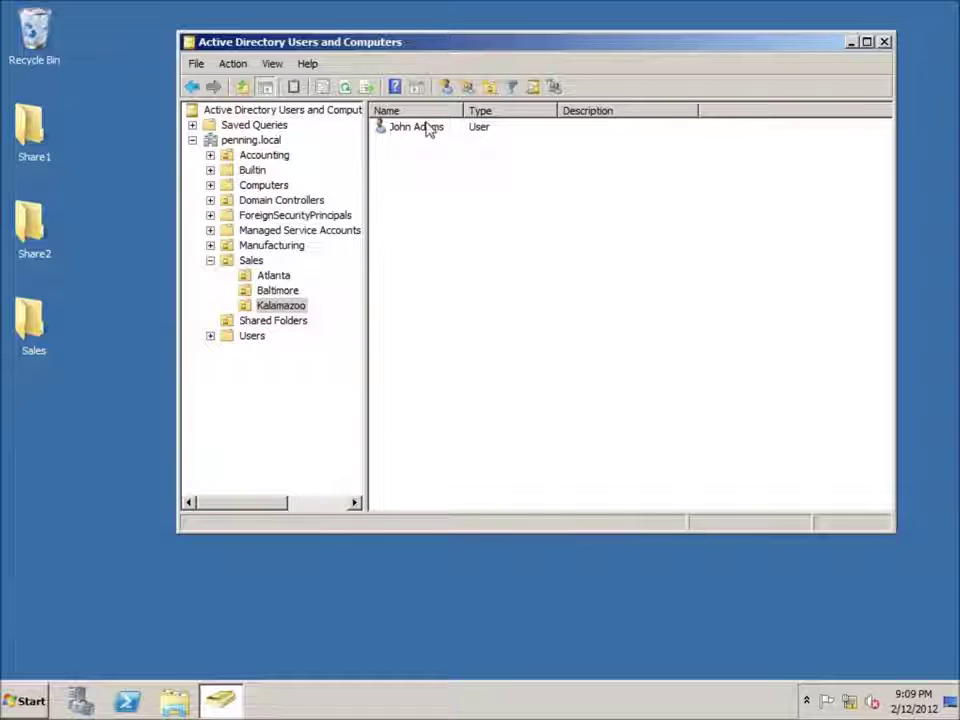
right_click(264, 312)
- Start delegating control over Kalamazoo and add the new user, resolved via Check Names, as delegate
left_click(297, 322)
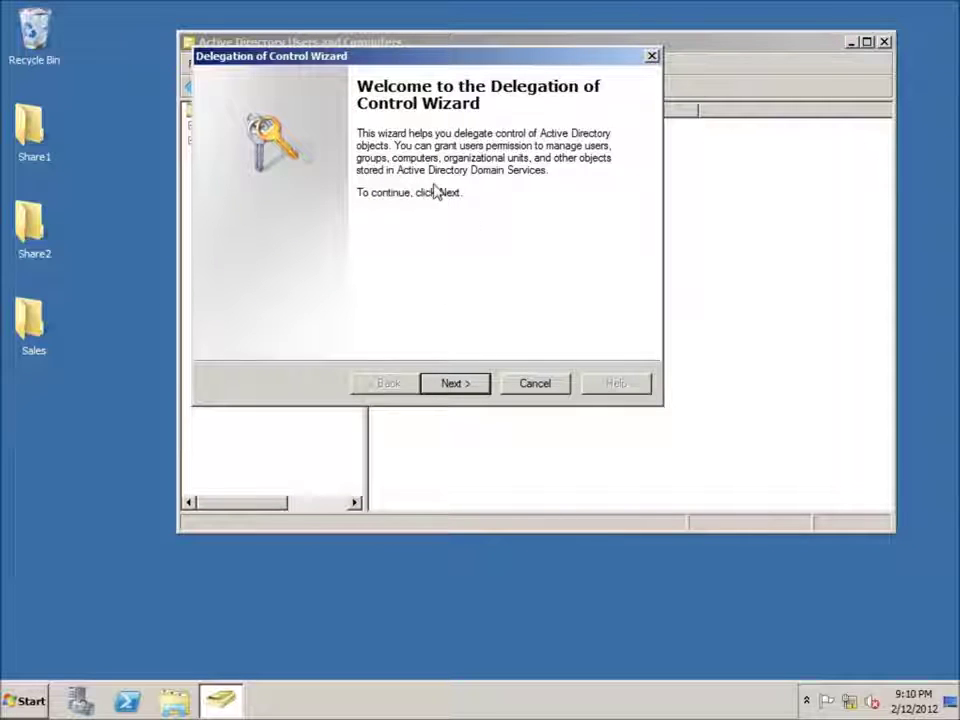
left_click(471, 386)
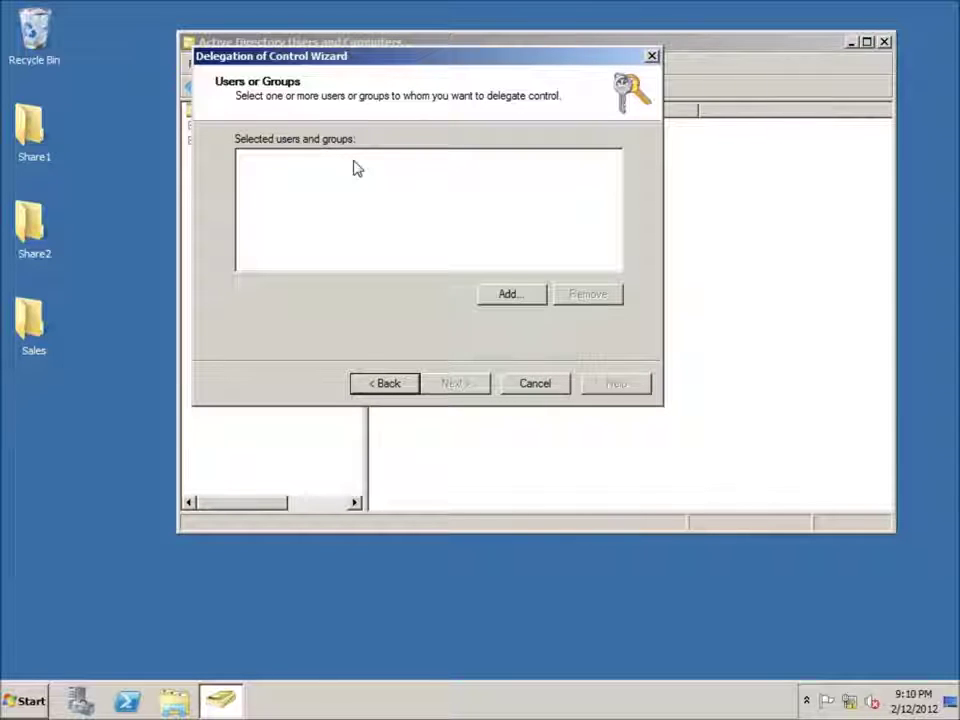
left_click(512, 294)
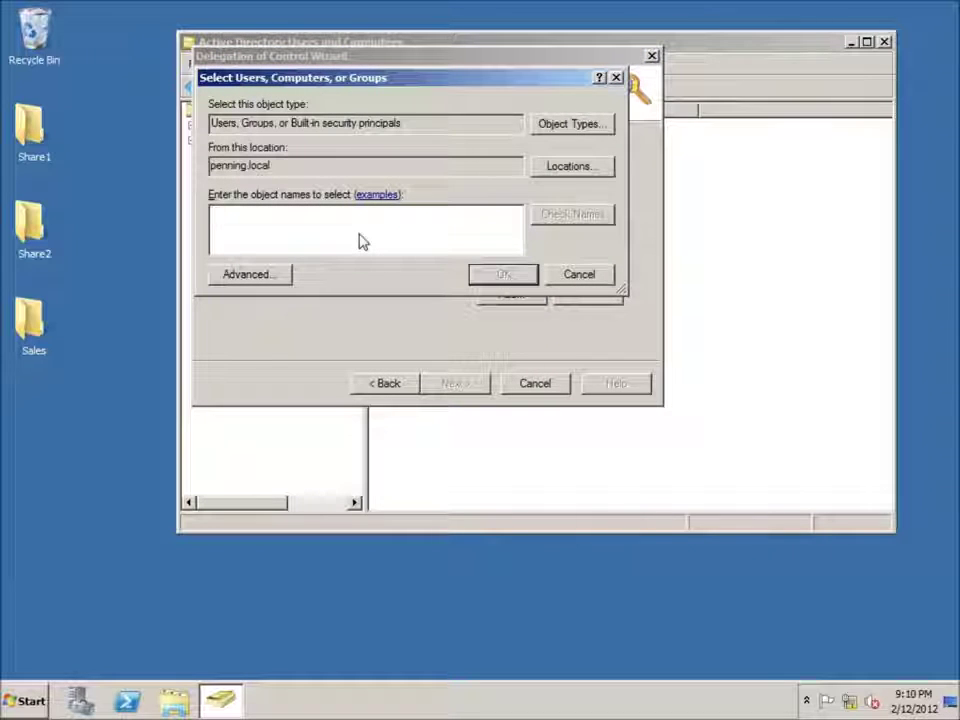
type("John")
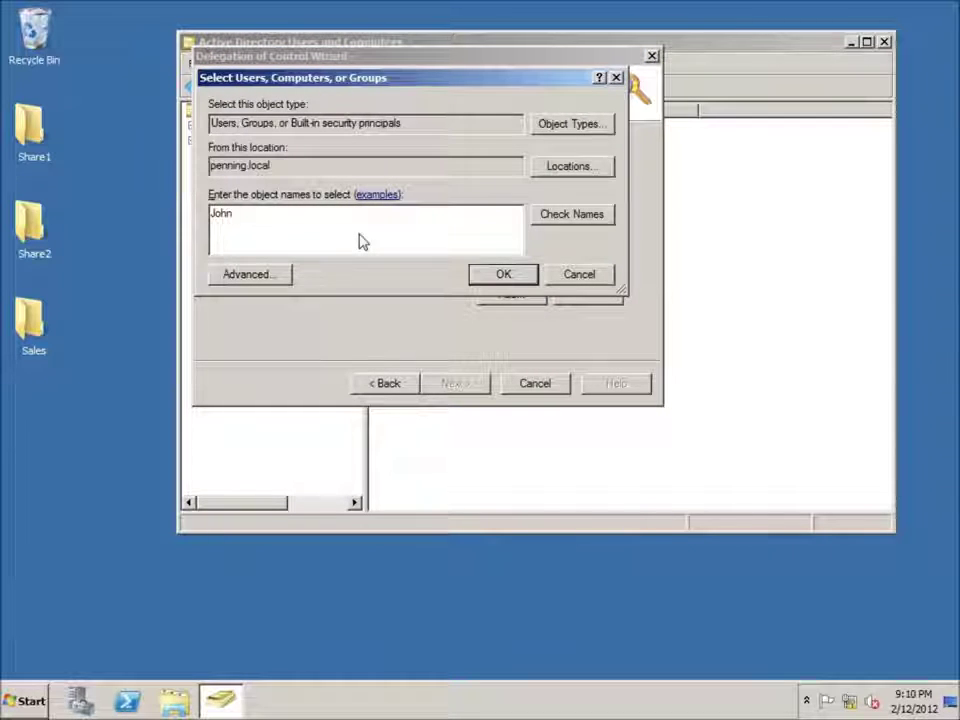
left_click(578, 219)
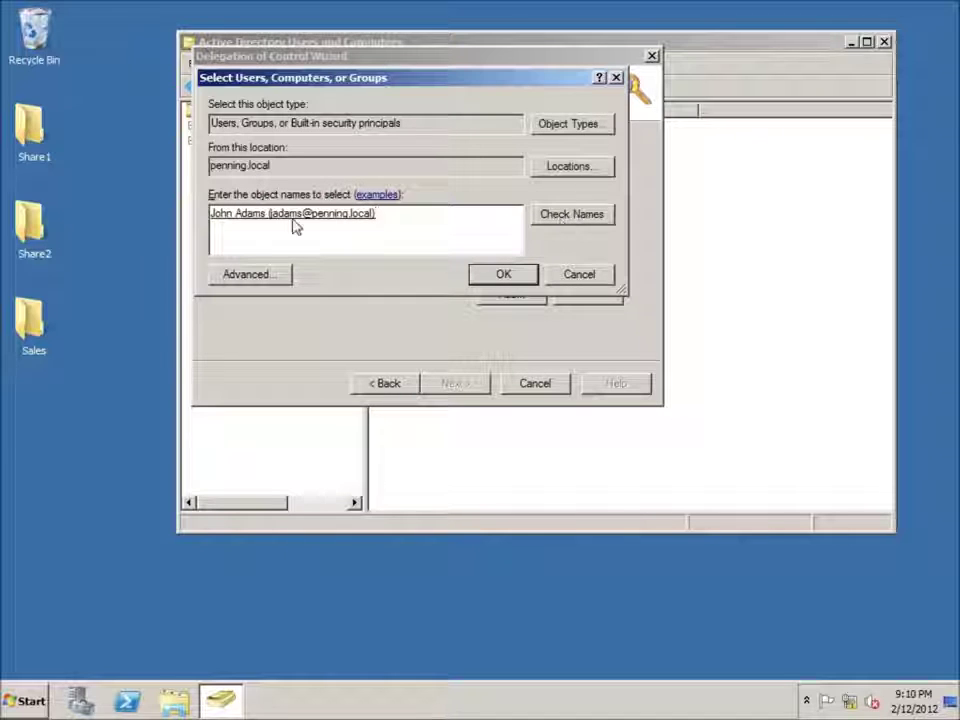
left_click(503, 275)
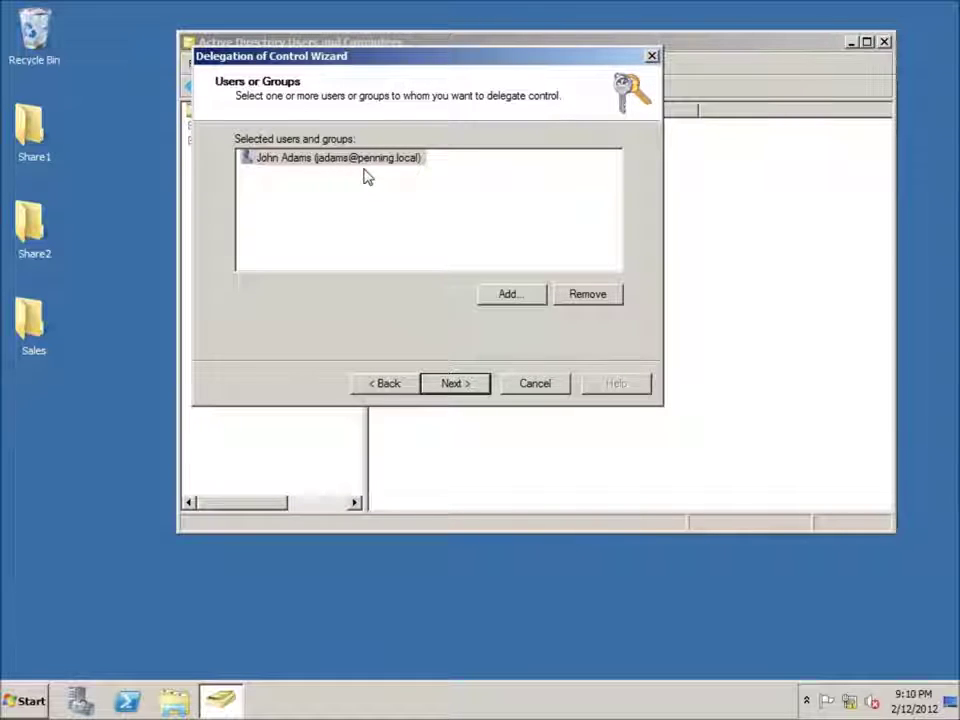
- Delegate five tasks: manage user accounts, reset passwords, read user info, manage groups, modify membership
left_click(485, 388)
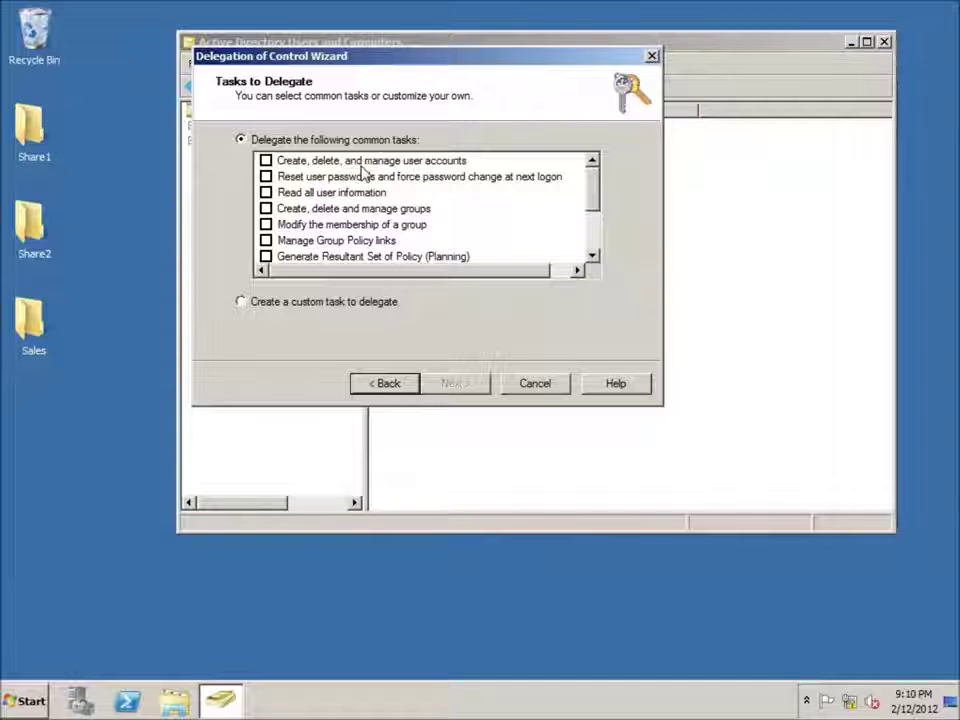
left_click_drag(380, 65, 528, 77)
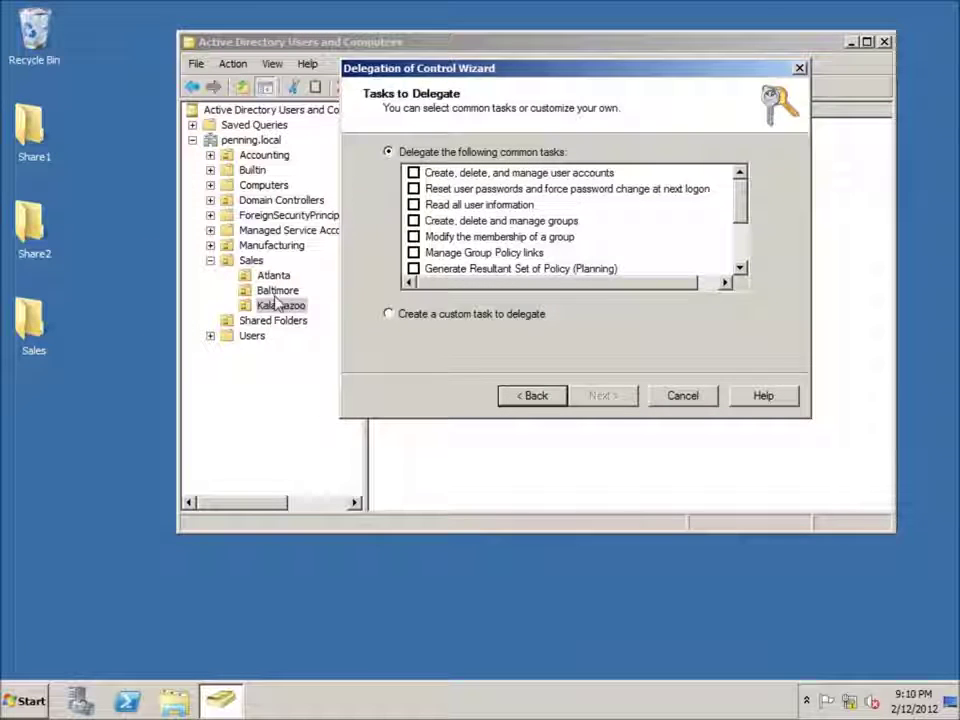
left_click(440, 173)
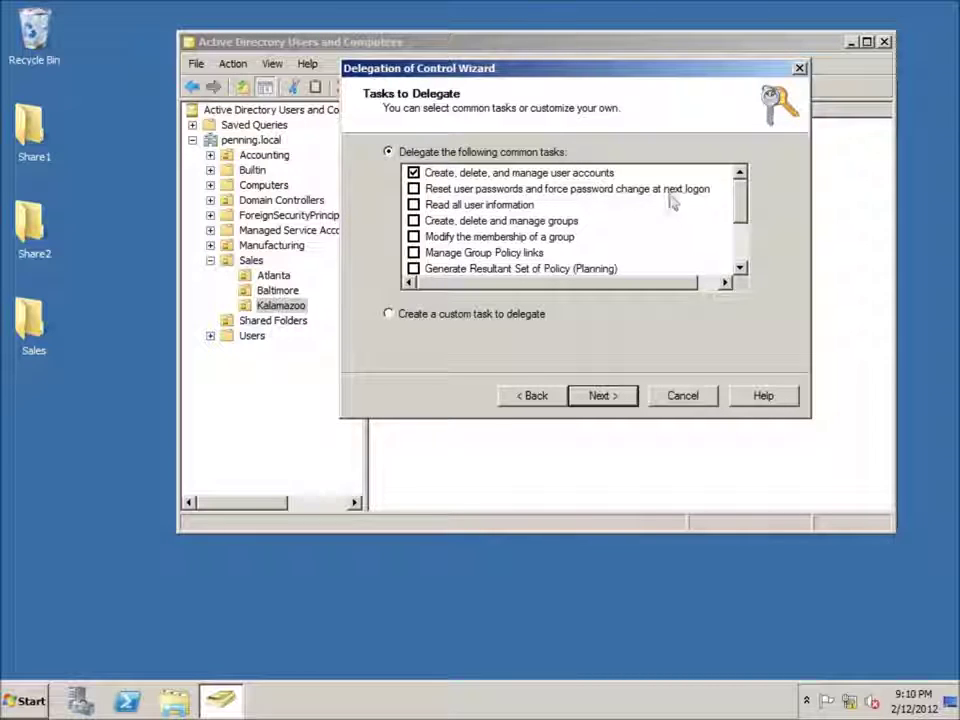
left_click(414, 190)
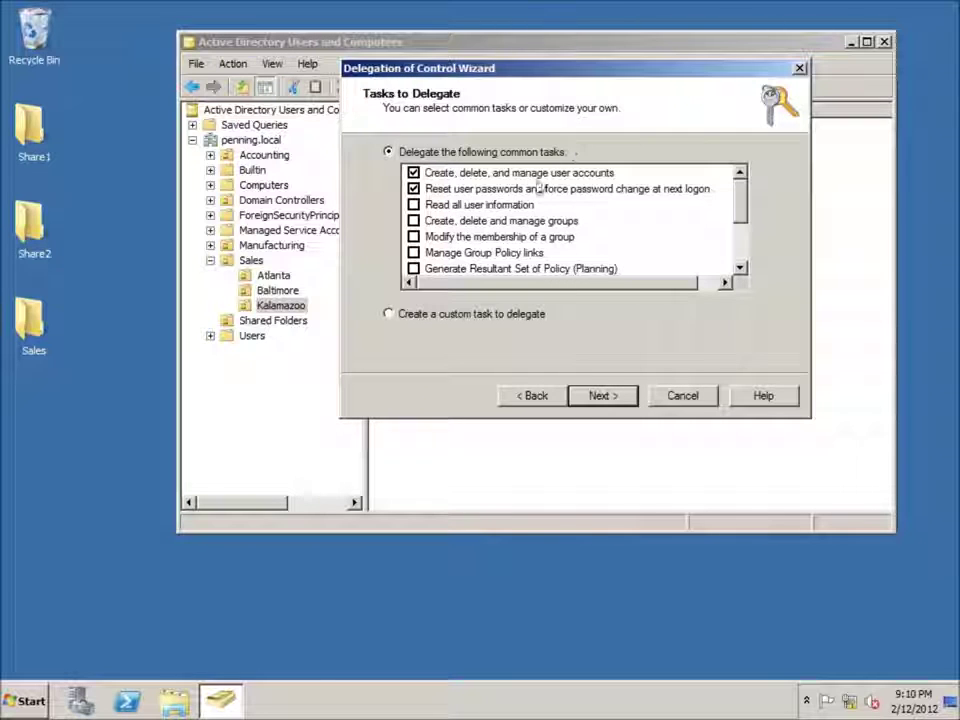
left_click_drag(576, 70, 584, 44)
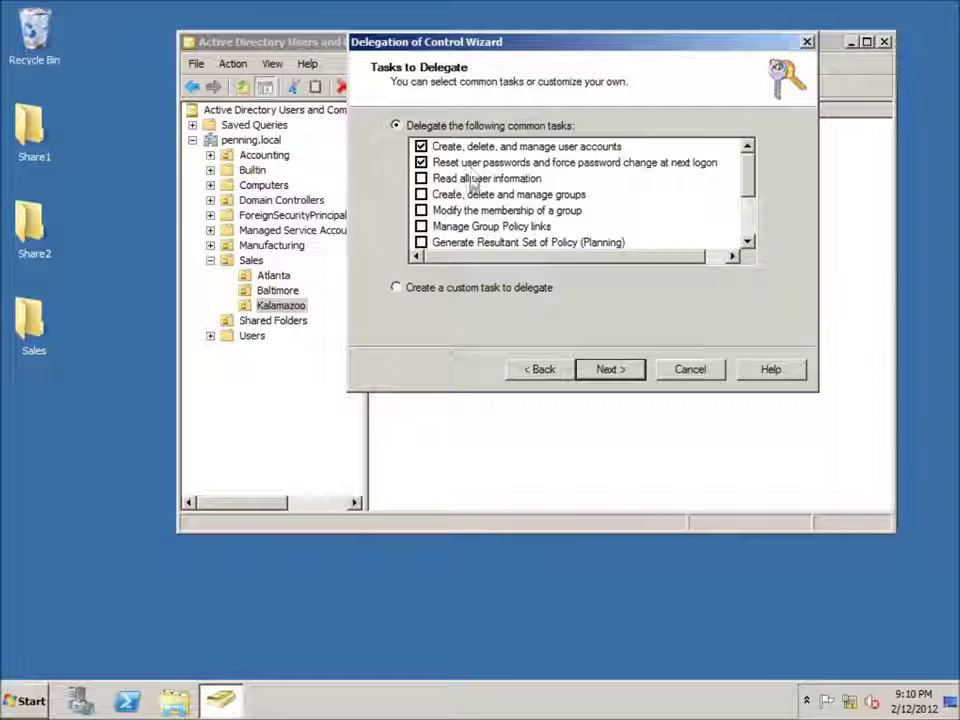
left_click(423, 180)
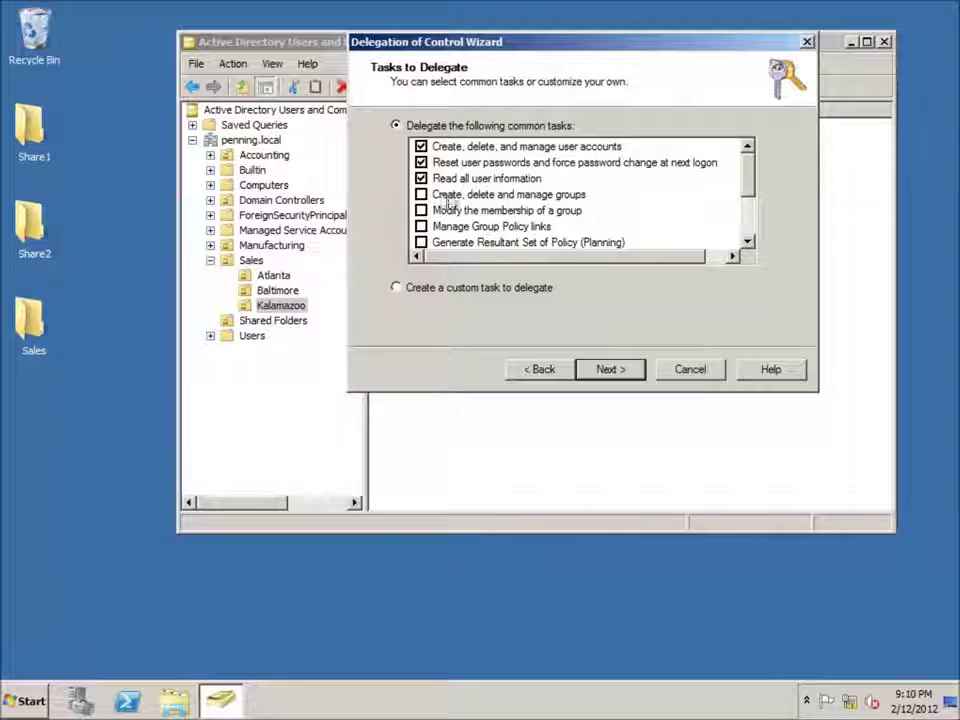
left_click(422, 195)
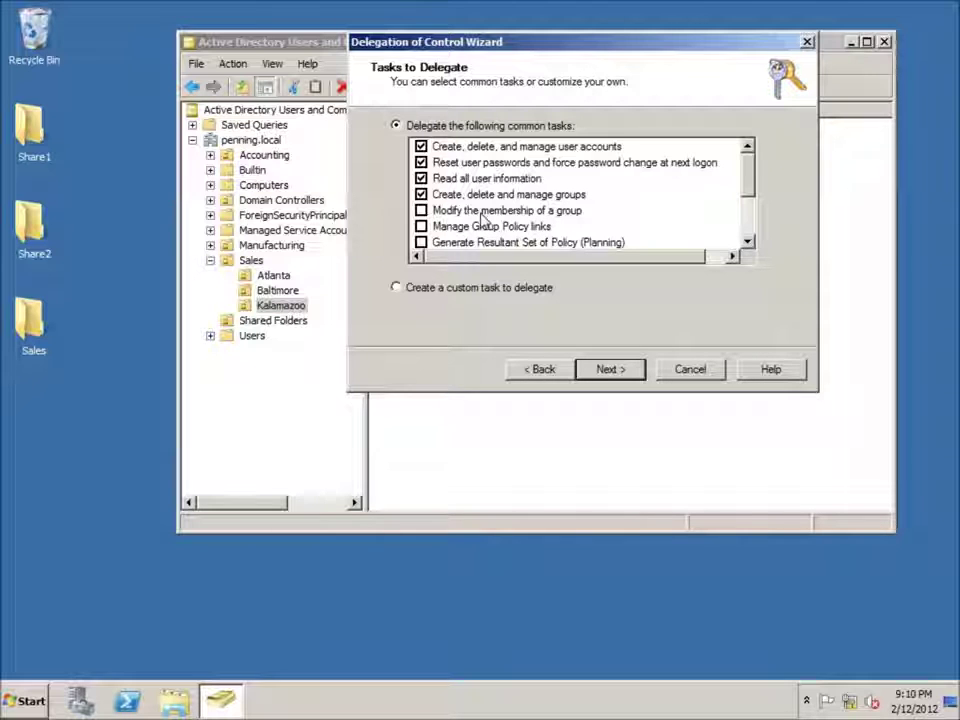
left_click(421, 210)
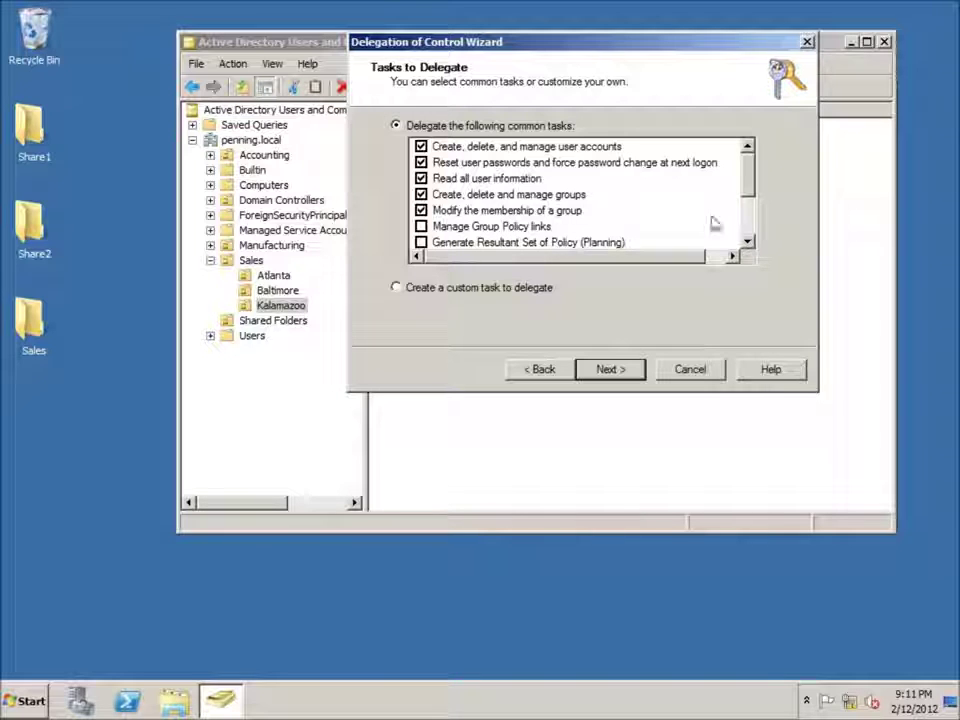
mouse_move(750, 193)
left_mouse_down()
mouse_move(752, 231)
mouse_move(750, 182)
left_mouse_up()
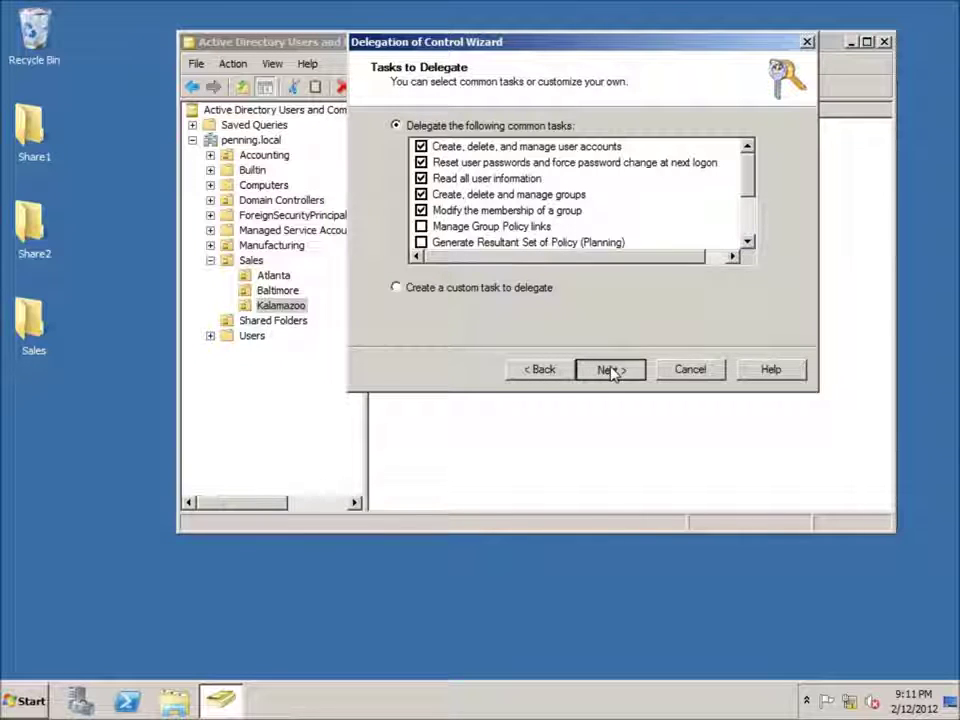
left_click(611, 370)
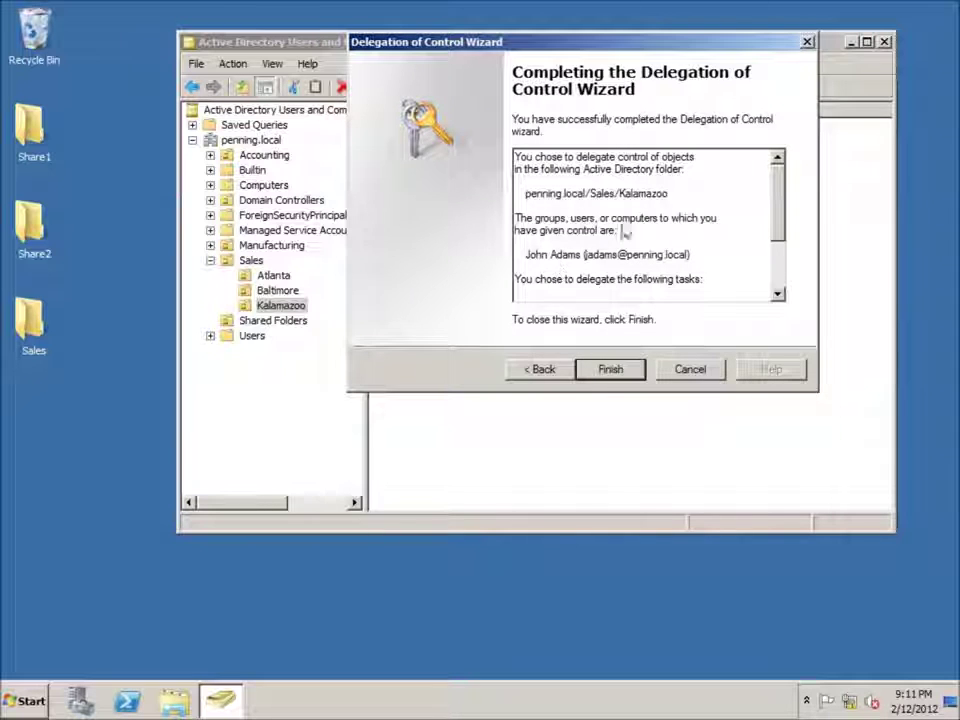
- Finish the Delegation of Control Wizard to apply the Kalamazoo delegation
left_click(609, 369)
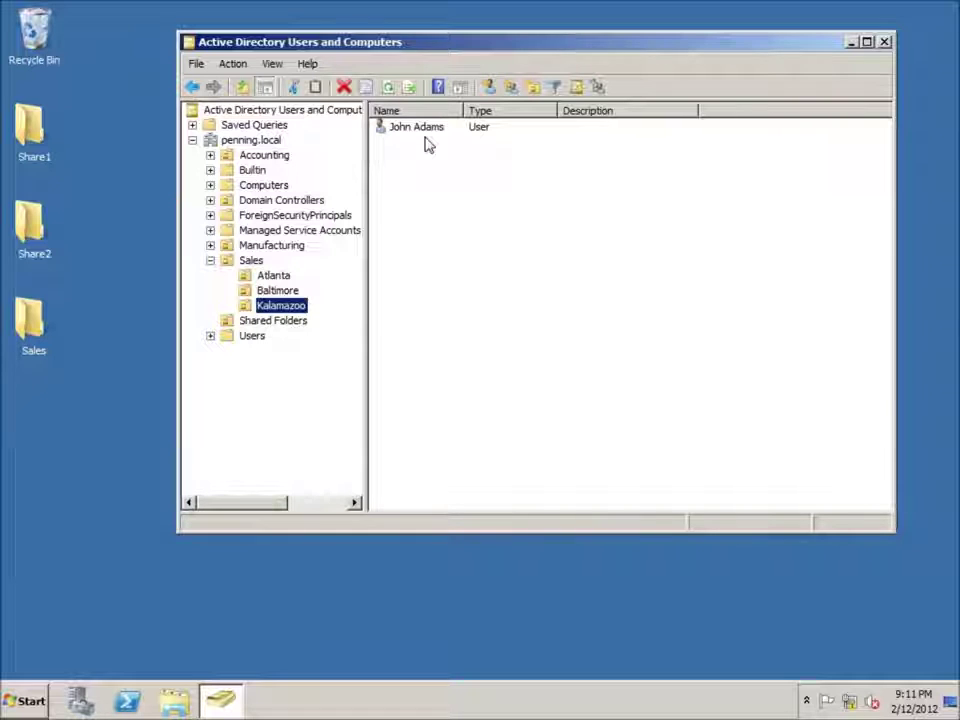
- Select the user account in Kalamazoo, then bring up Server Manager
left_click(422, 137)
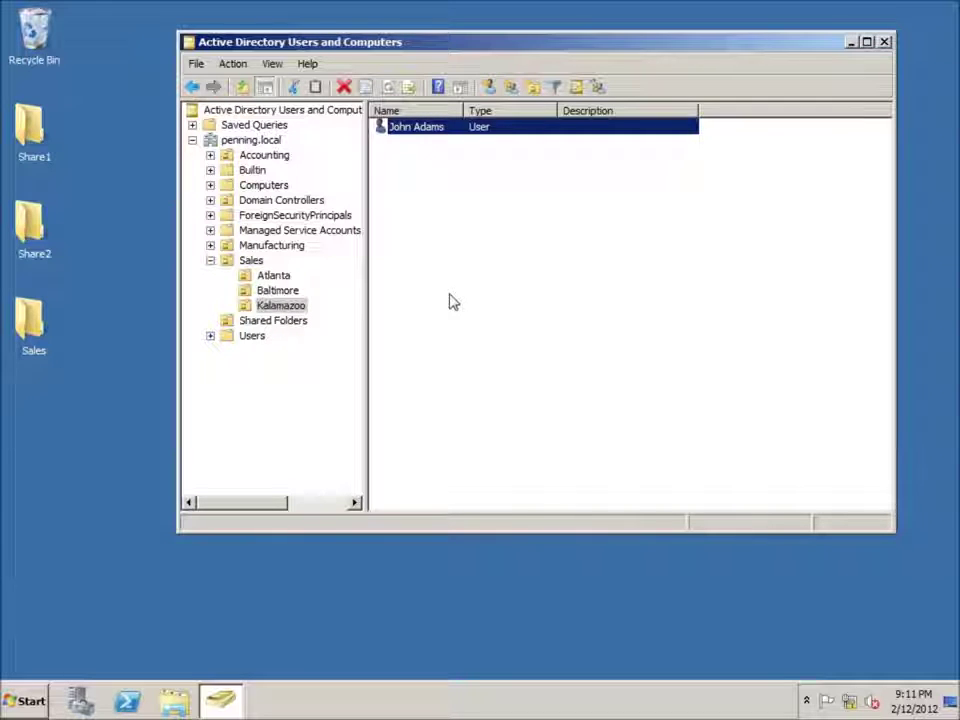
left_click(24, 701)
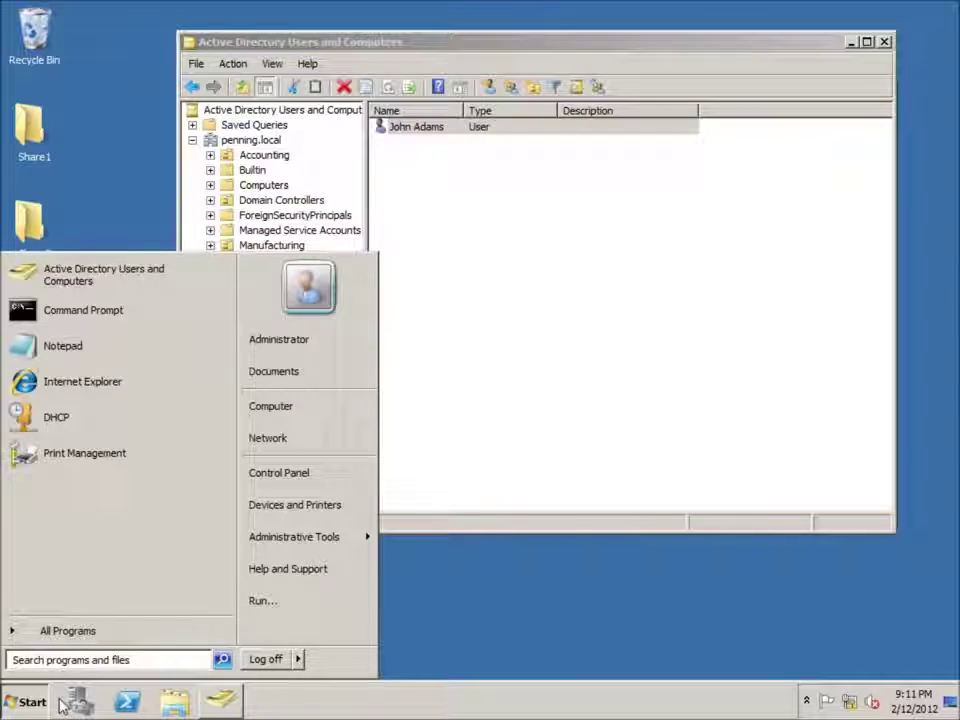
left_click(78, 704)
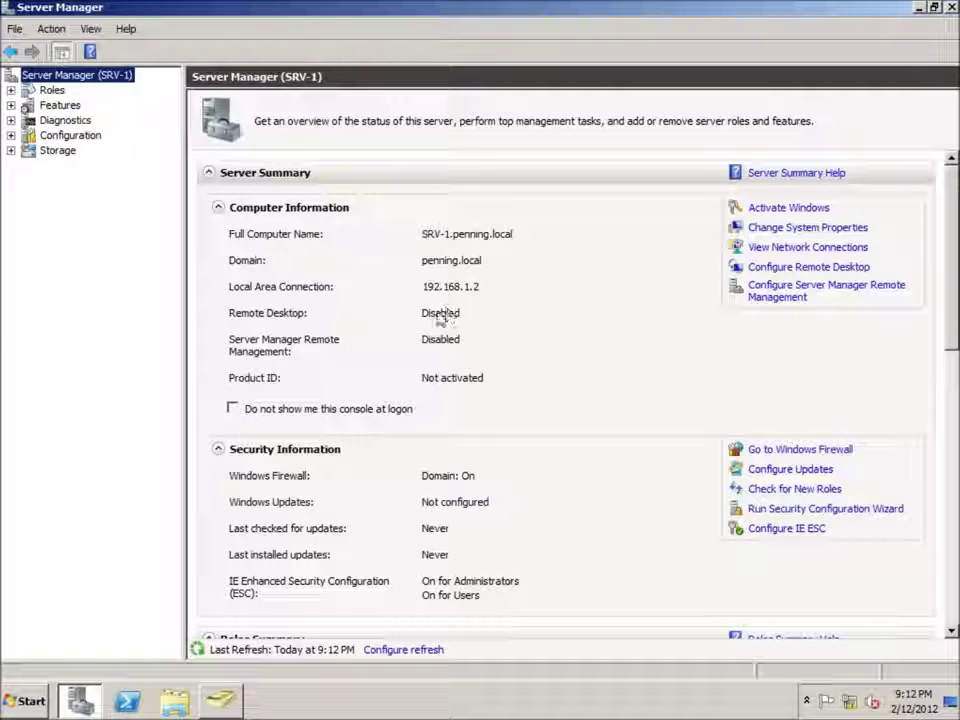
- Enable Remote Desktop connections from computers running any version, accepting the firewall exception
left_click(836, 267)
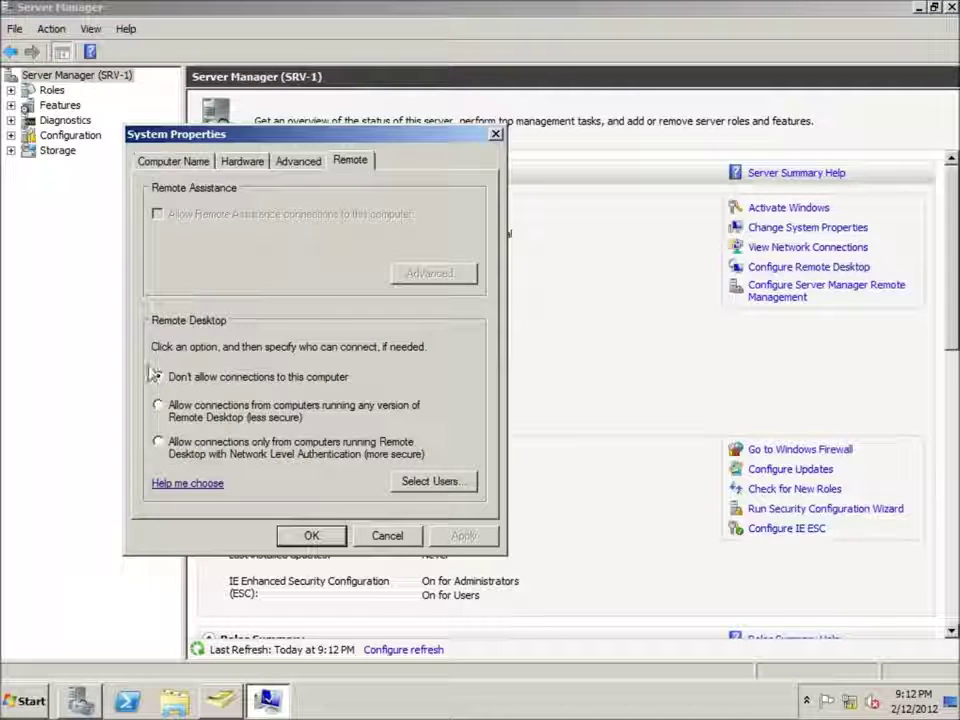
left_click(158, 405)
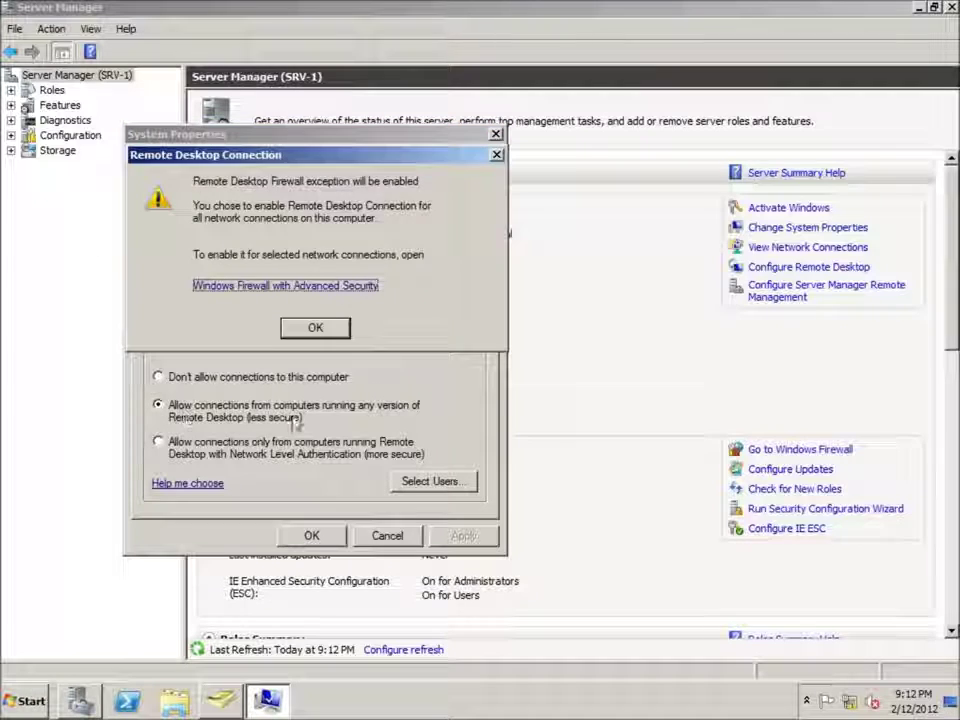
left_click(315, 328)
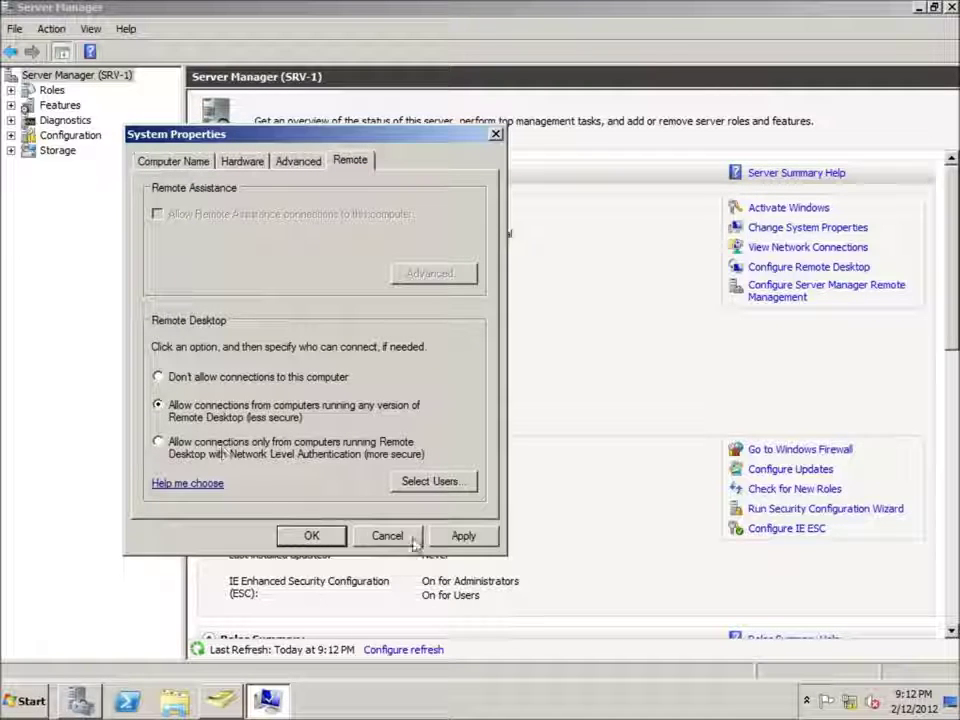
left_click(466, 538)
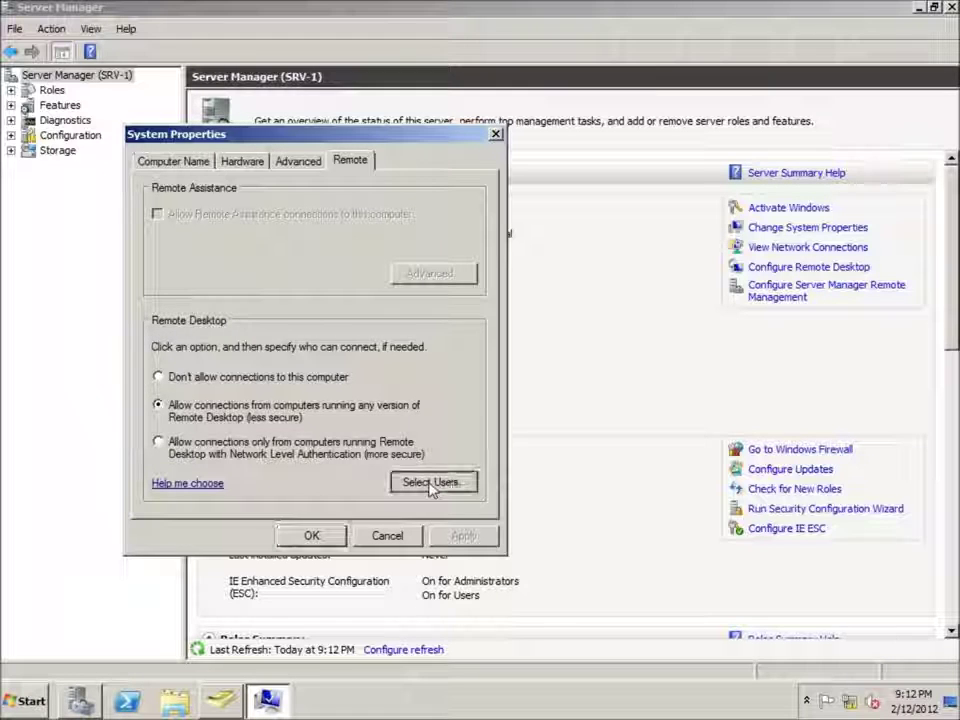
- Add the domain user to the Remote Desktop users, save the settings, and minimize Server Manager
left_click(432, 483)
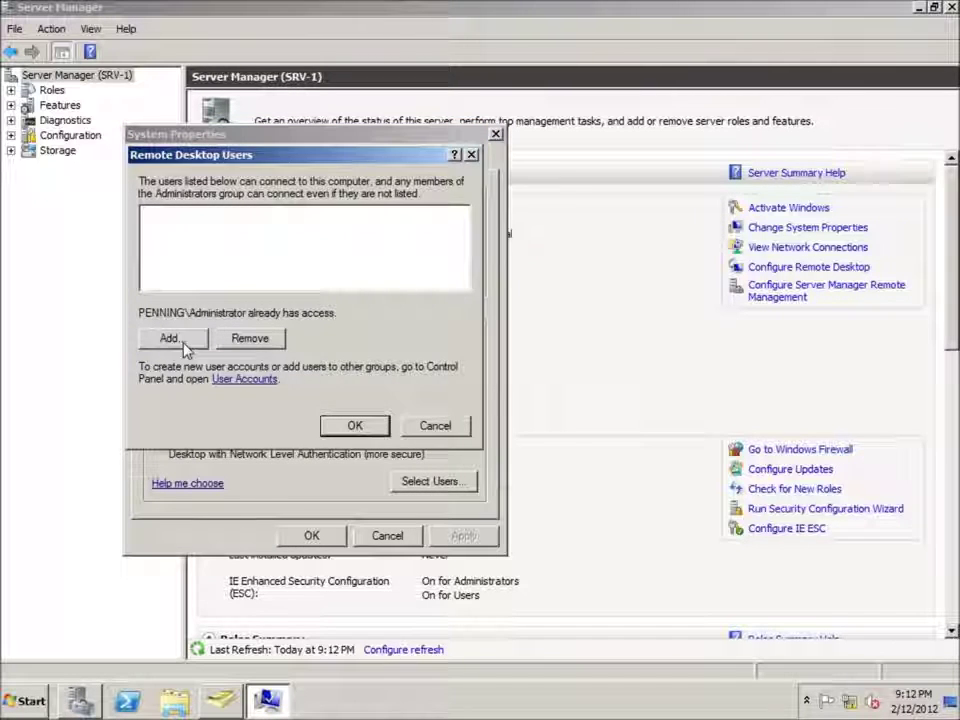
left_click(184, 345)
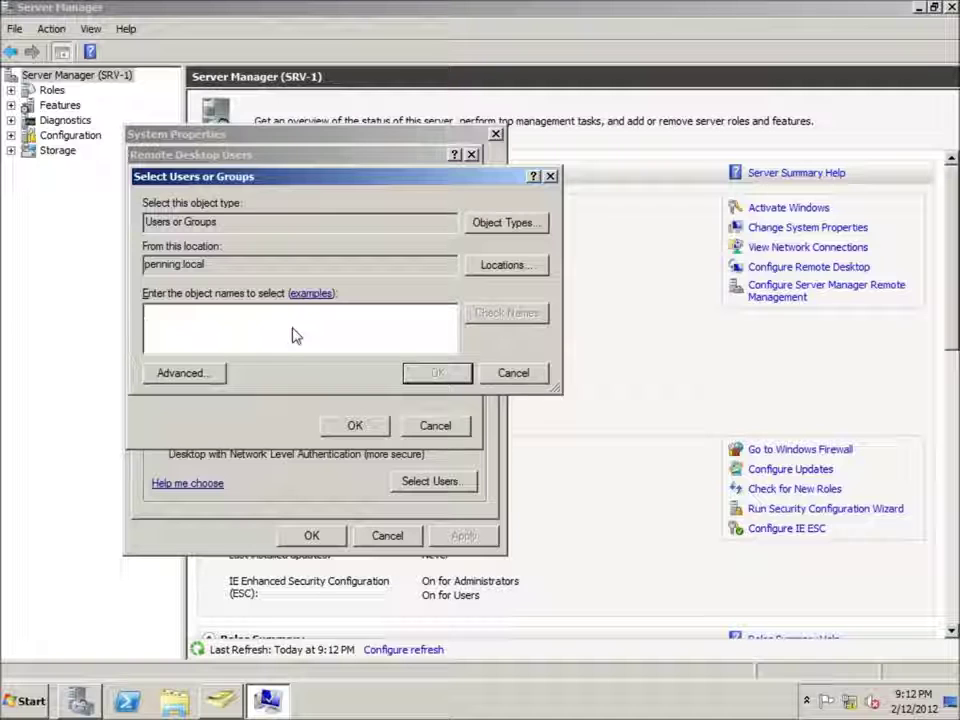
type("John")
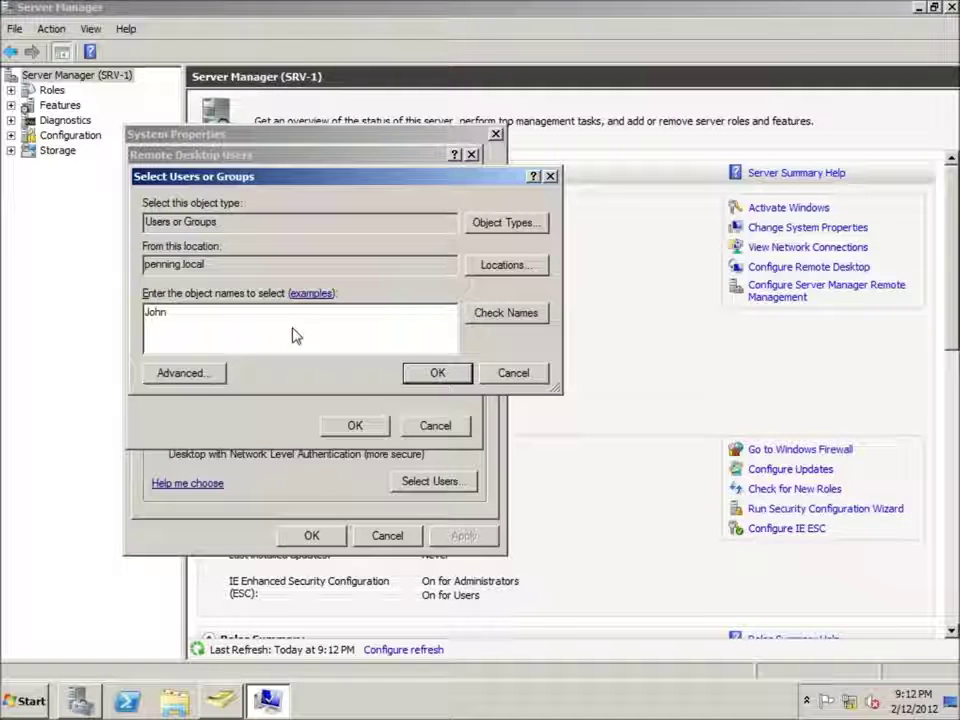
left_click(515, 313)
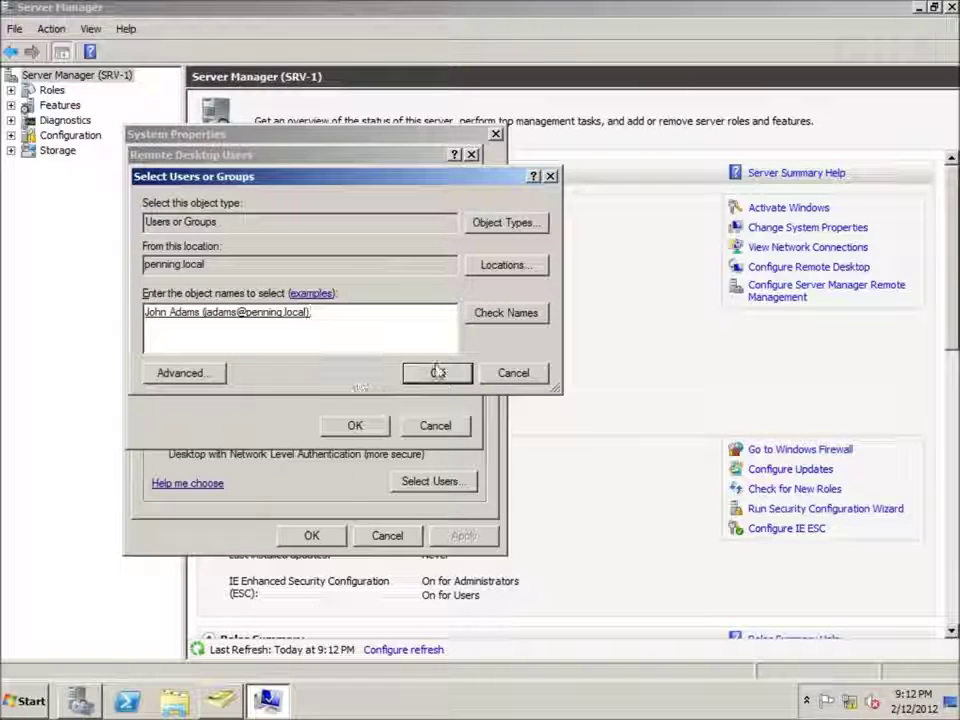
left_click(437, 372)
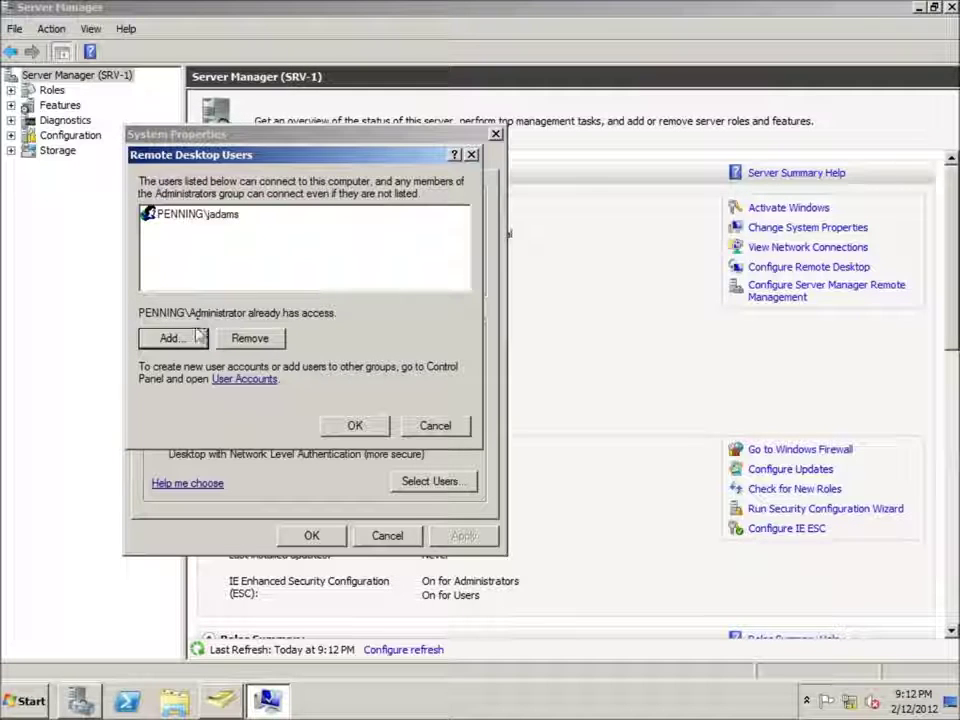
left_click(355, 425)
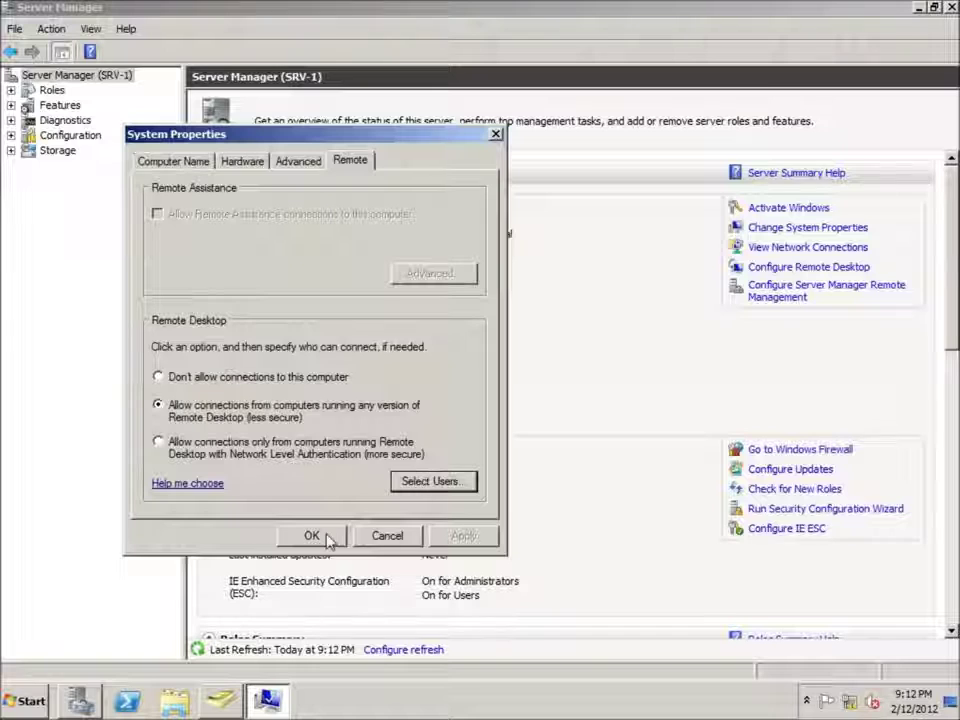
left_click(326, 538)
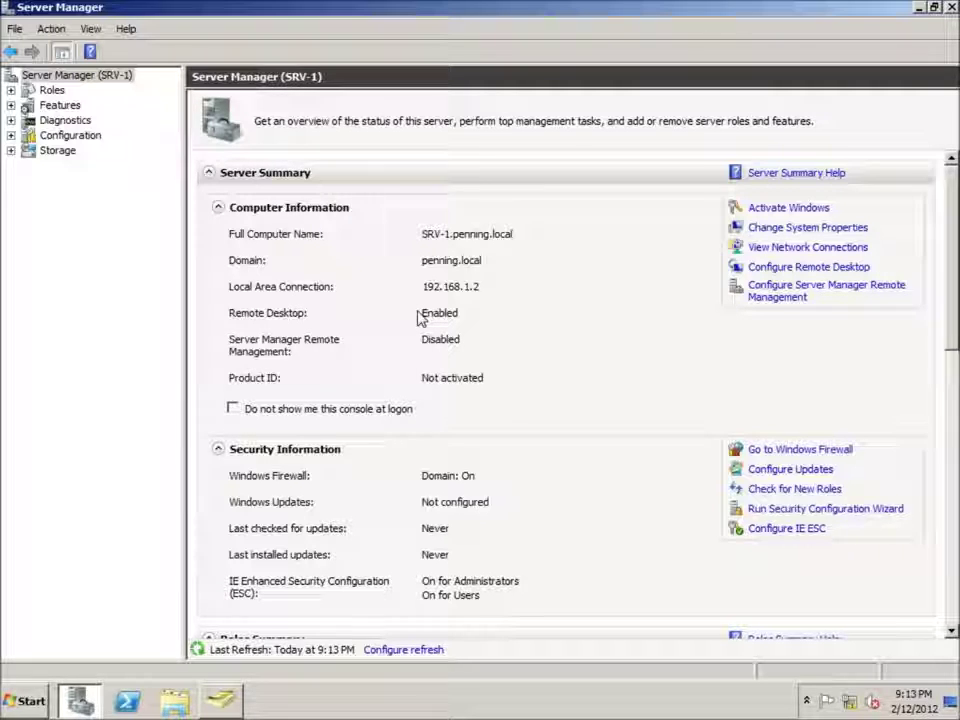
left_click(917, 7)
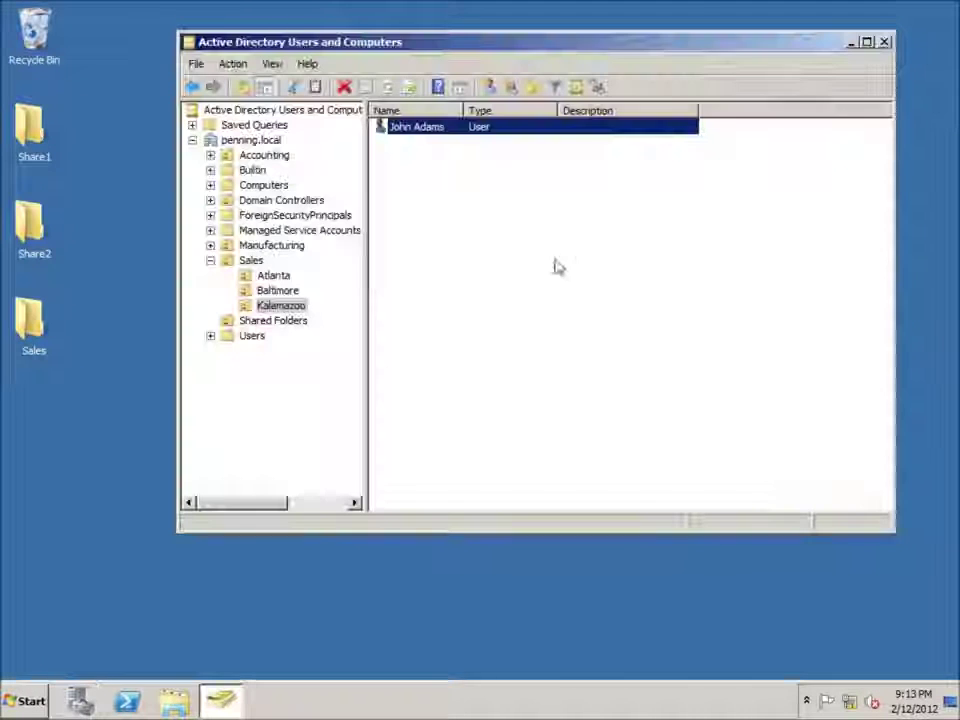
- Open Group Policy Management maximized and select Default Domain Controllers Policy under penning.local's Domain Controllers
left_click(30, 702)
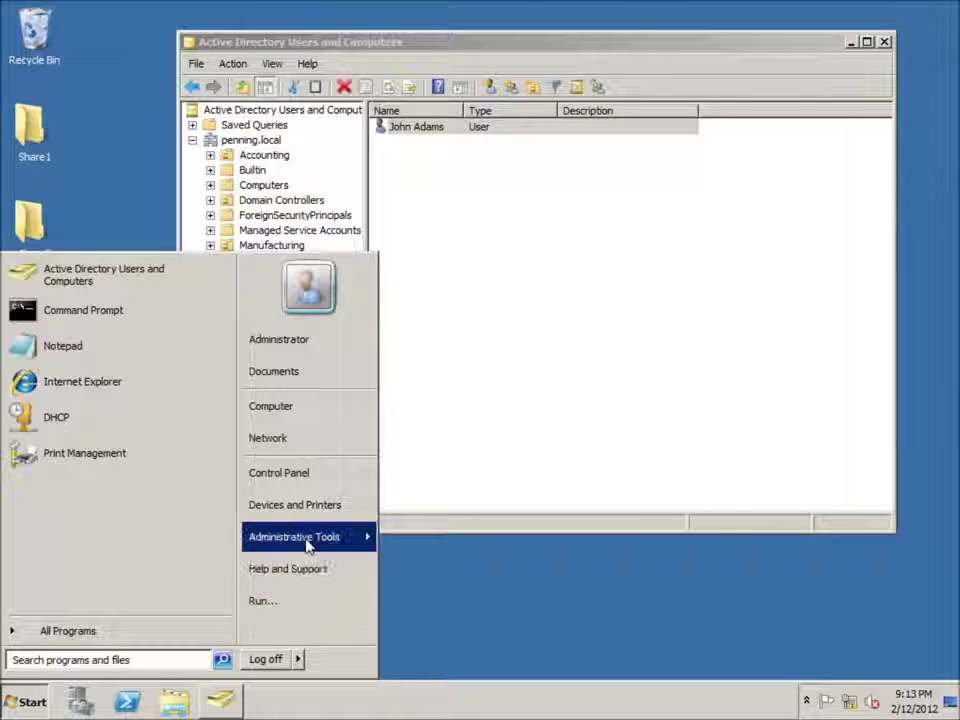
mouse_move(355, 540)
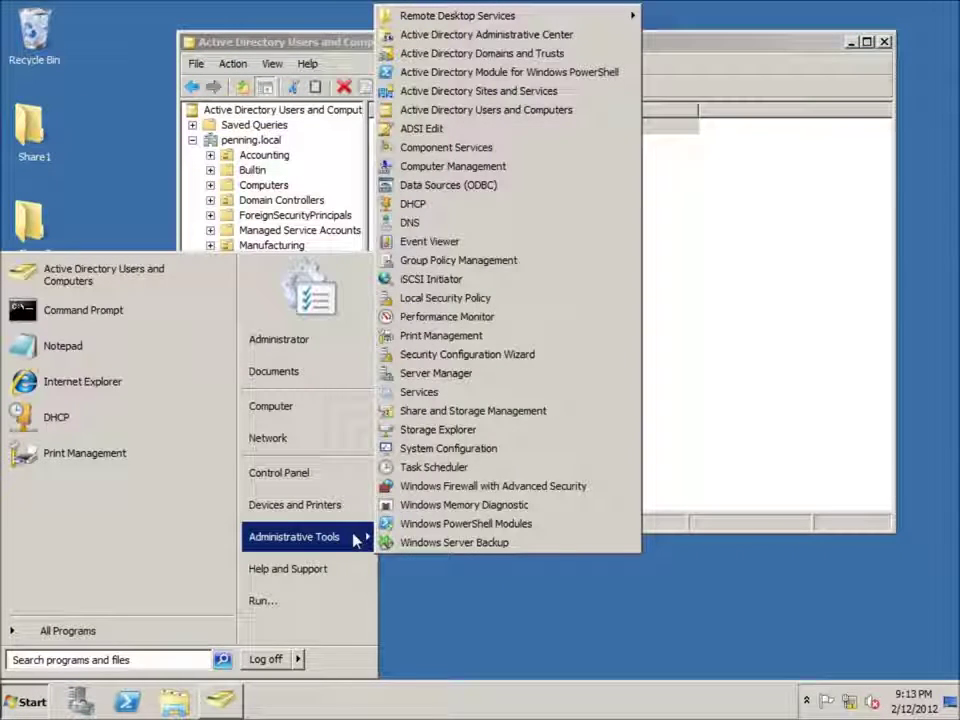
left_click(454, 261)
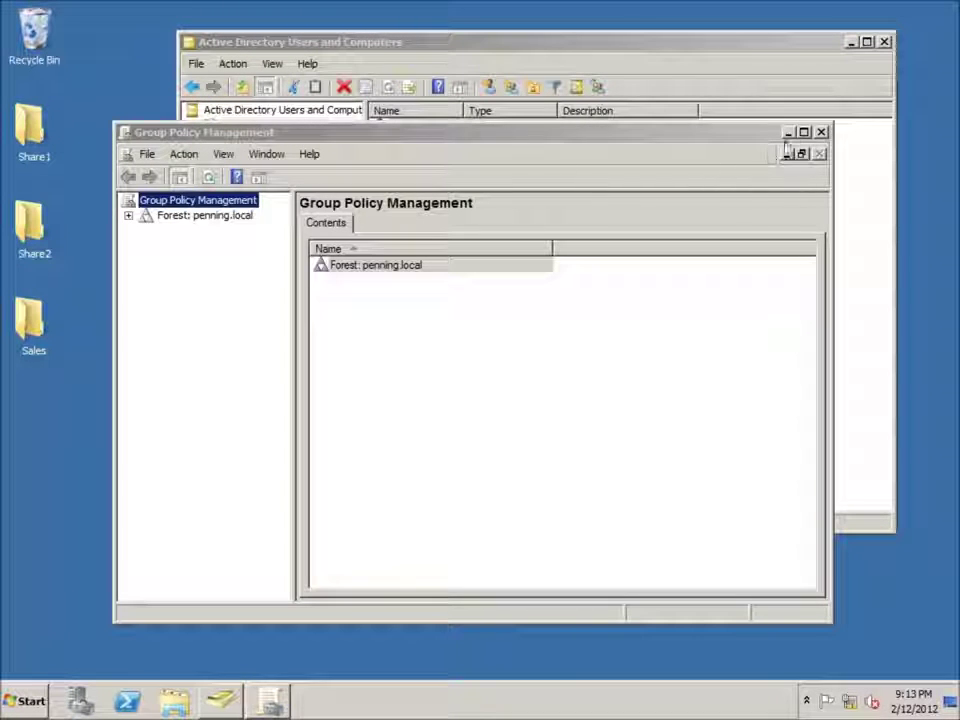
left_click(803, 132)
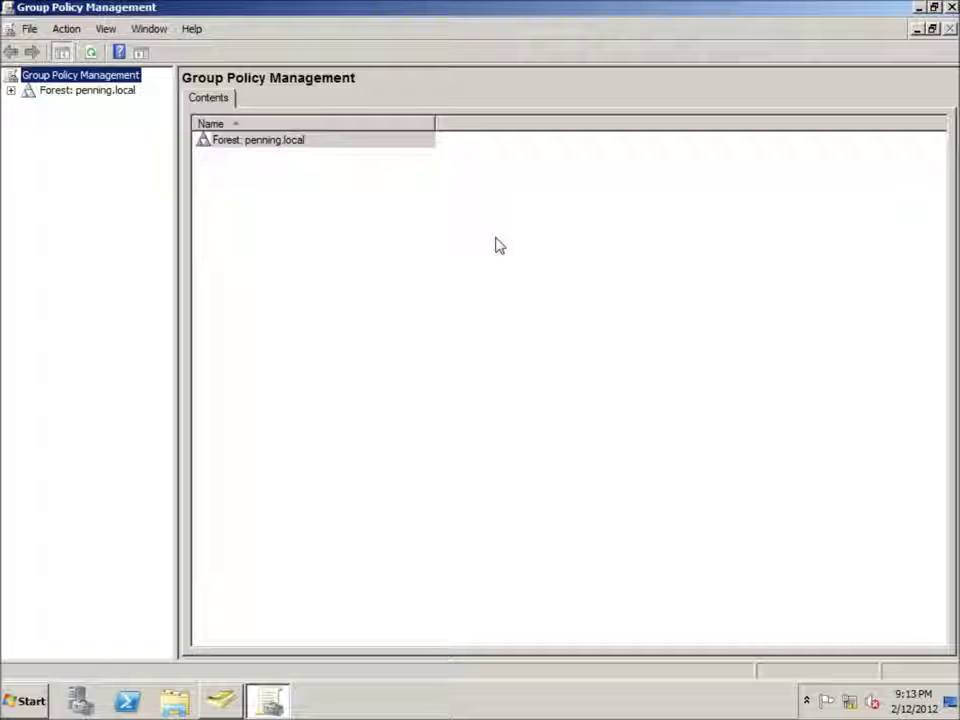
left_click(11, 91)
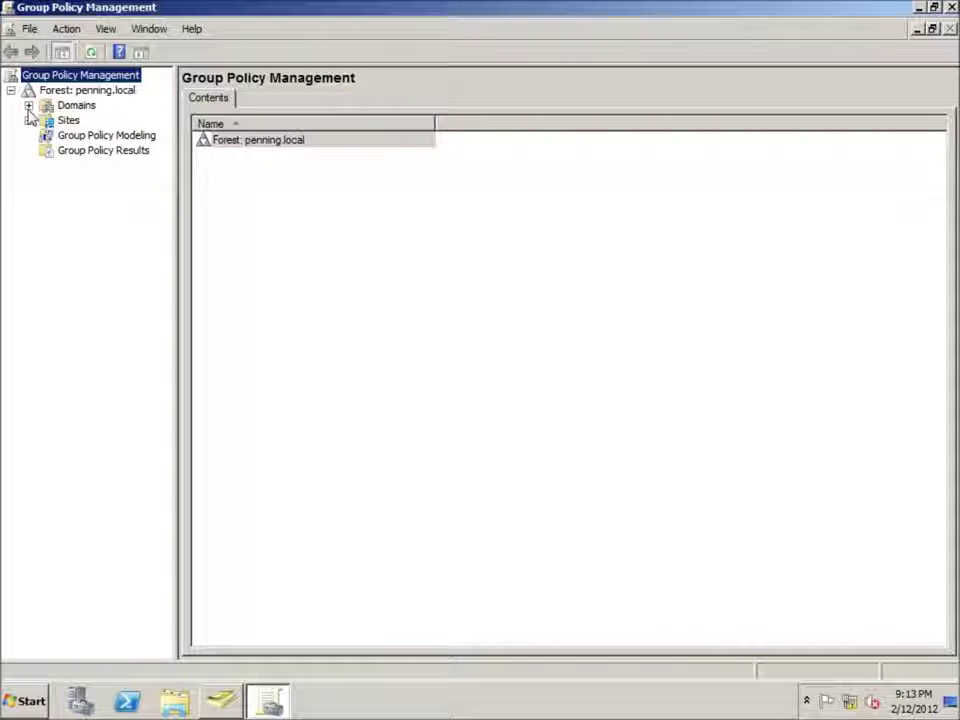
left_click(29, 105)
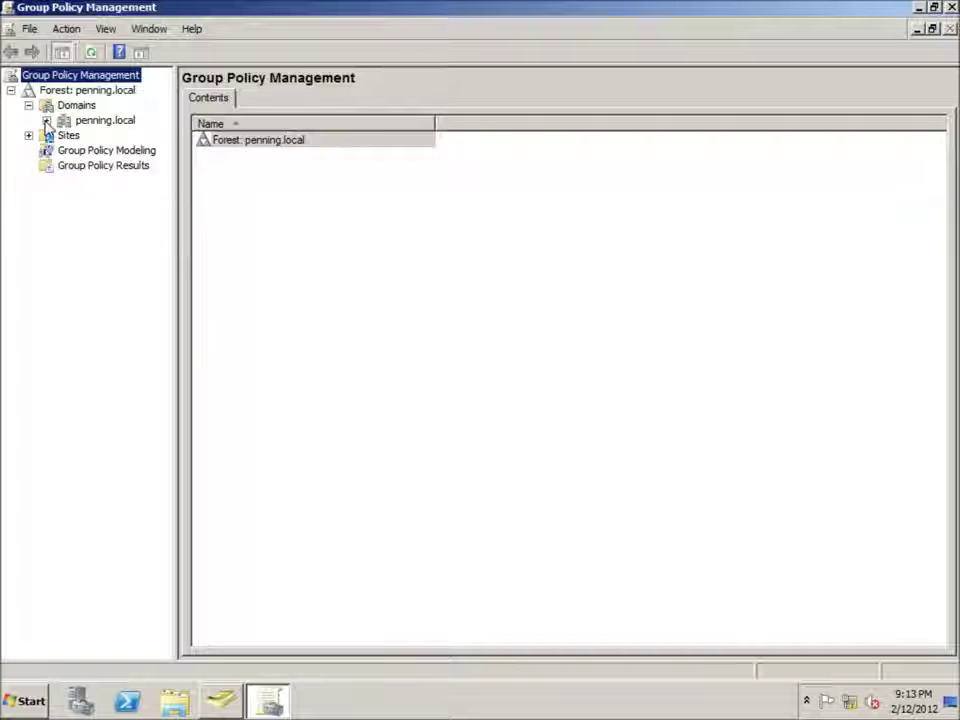
left_click(46, 120)
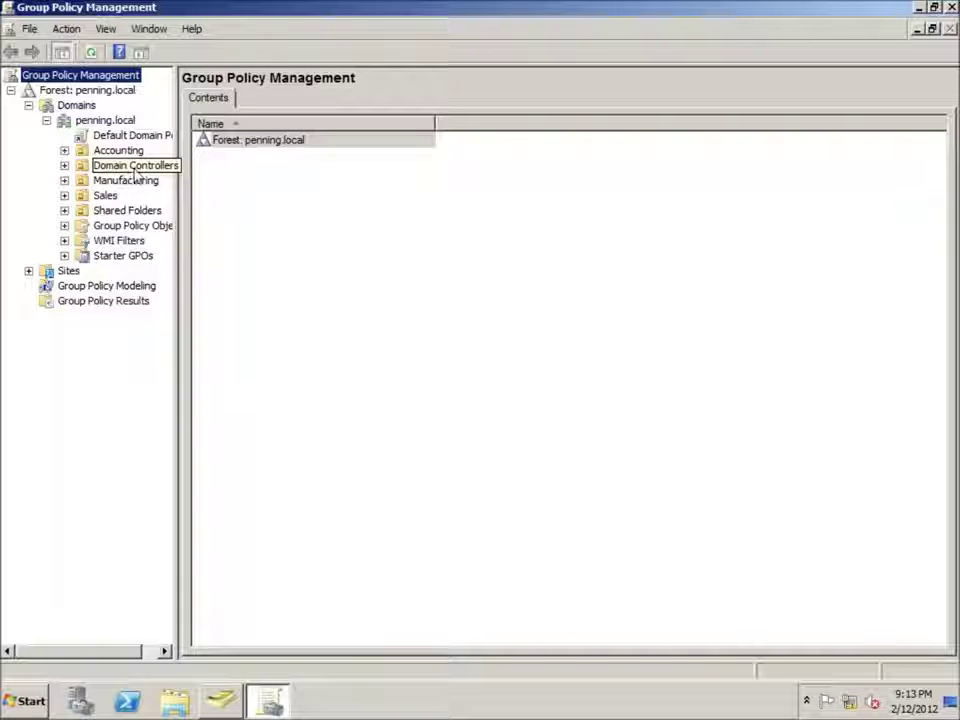
left_click(64, 166)
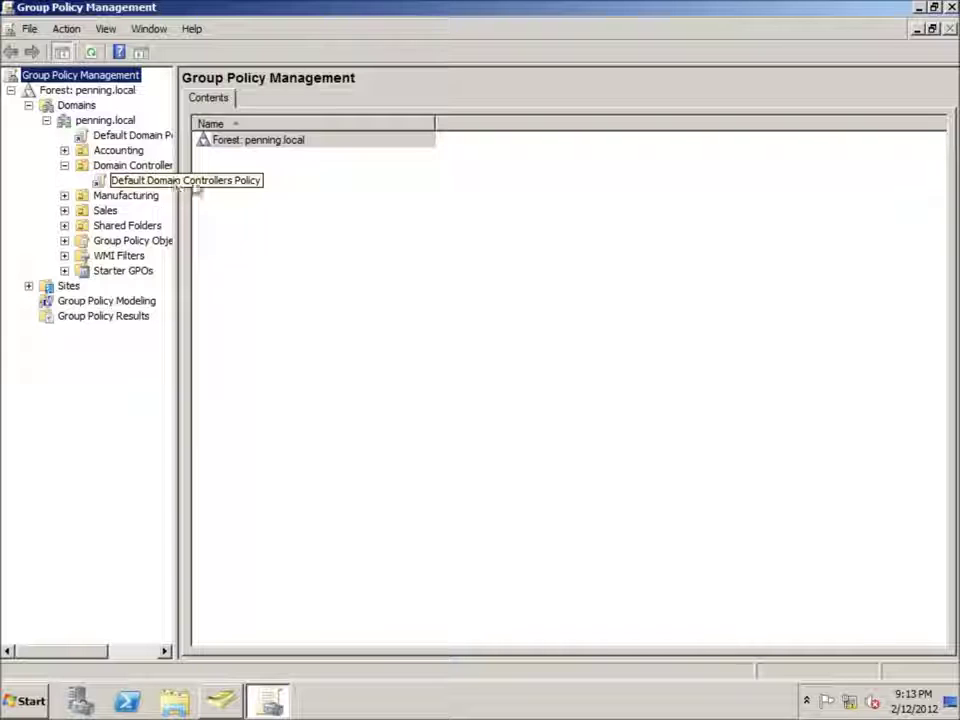
left_click(115, 183)
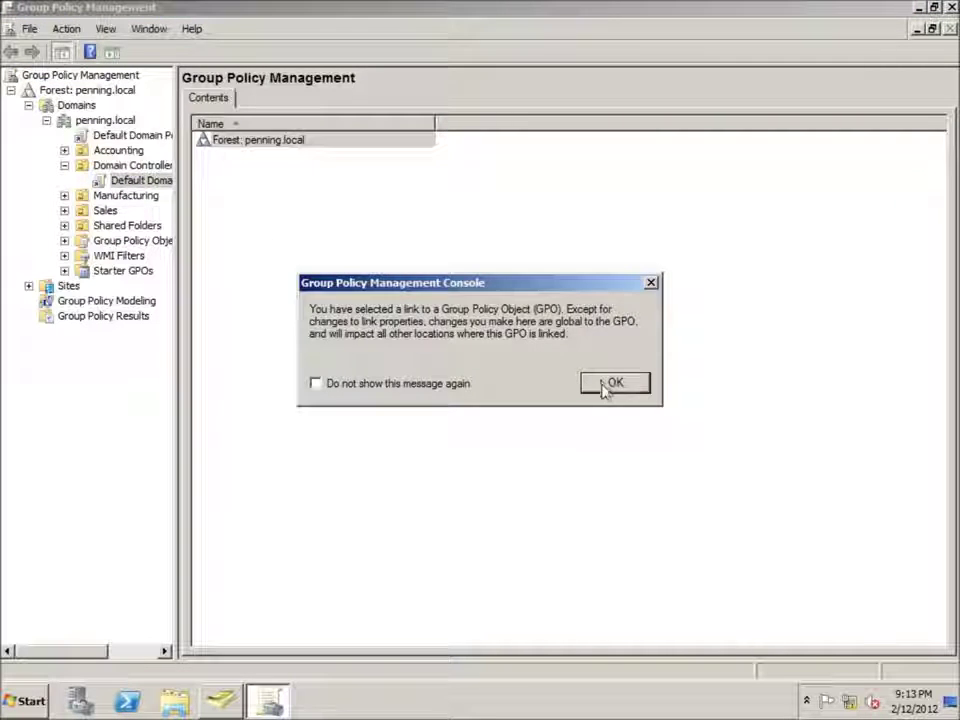
left_click(608, 384)
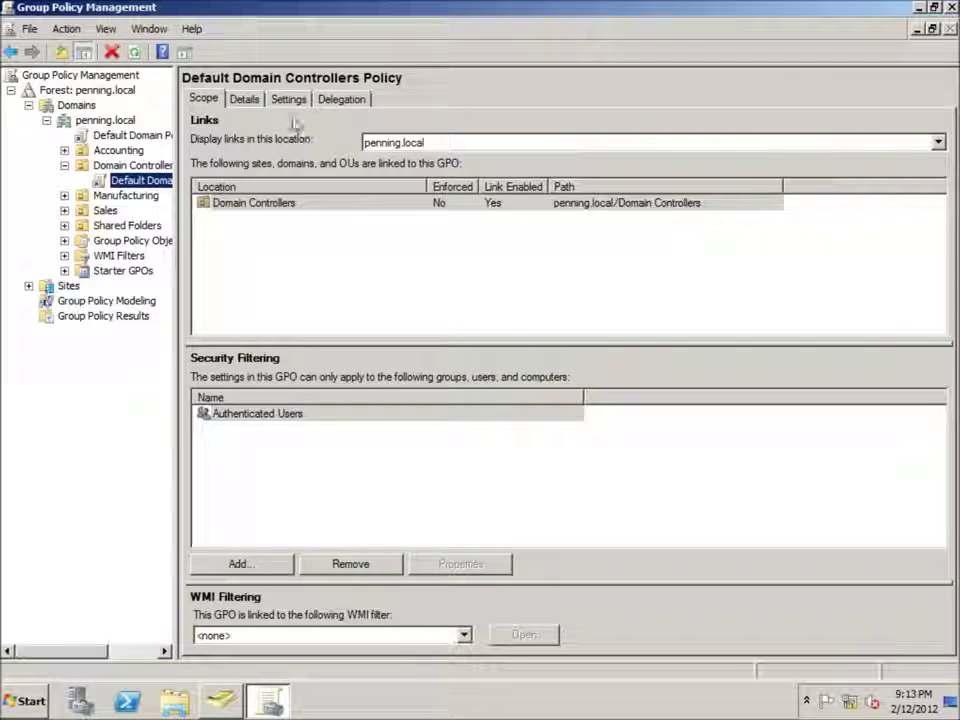
- View the policy's Settings report and review the groups allowed under 'Allow log on locally'
left_click(289, 100)
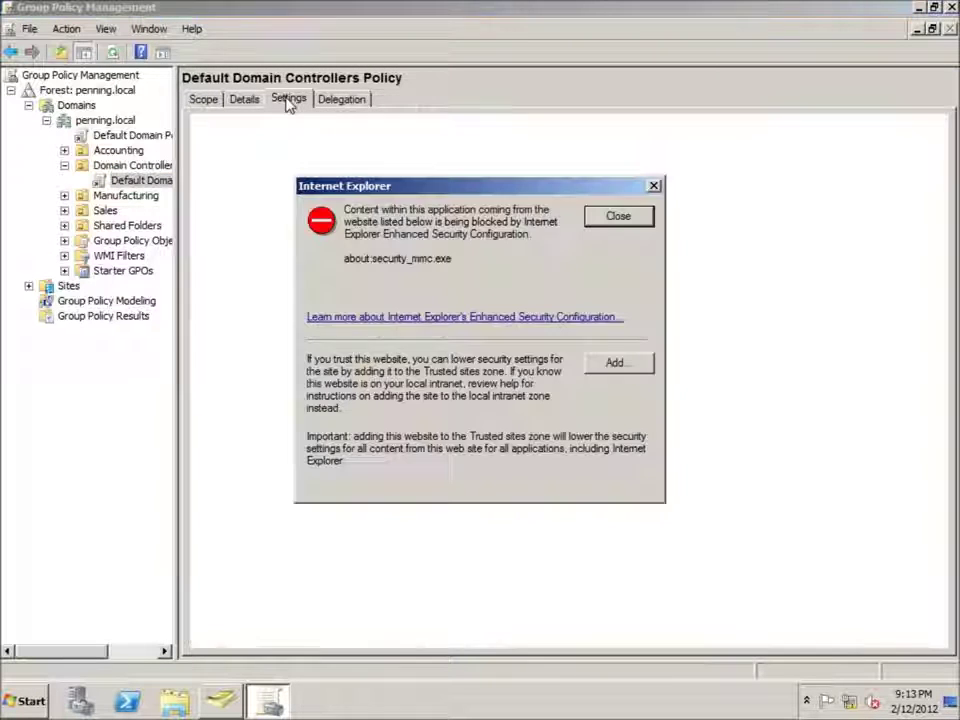
left_click(630, 218)
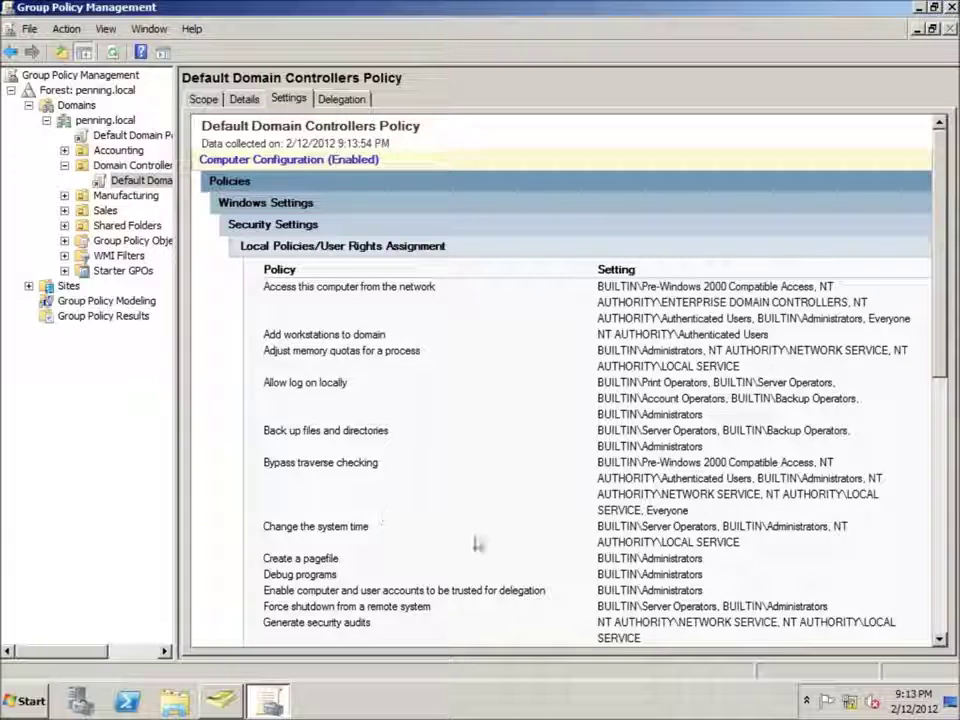
scroll(945, 405, "down", 1)
scroll(945, 405, "down", 1)
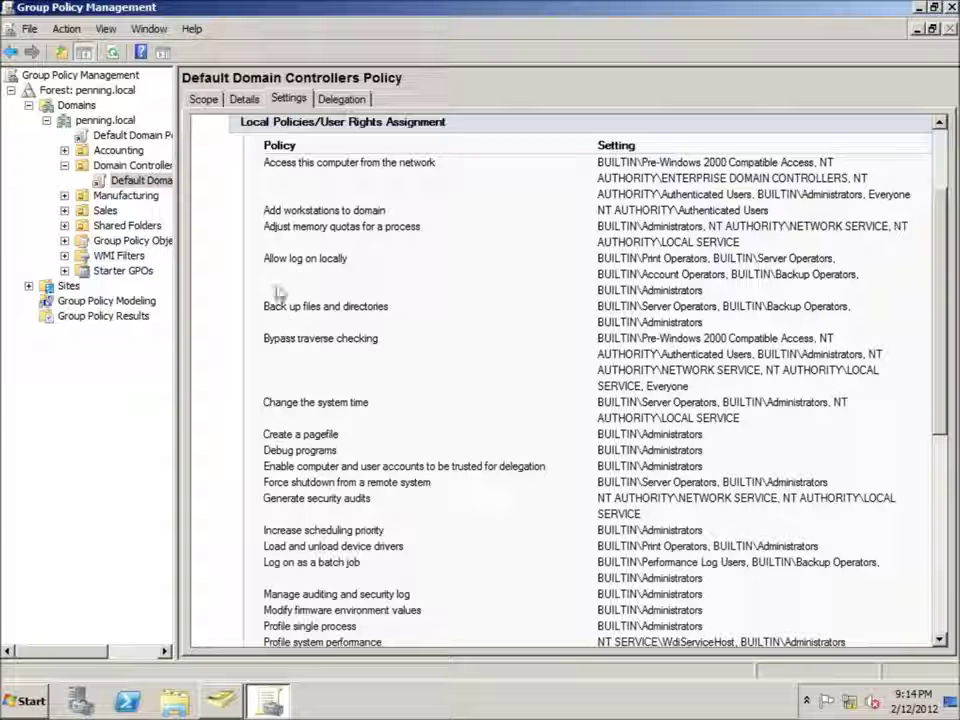
left_click_drag(316, 262, 336, 264)
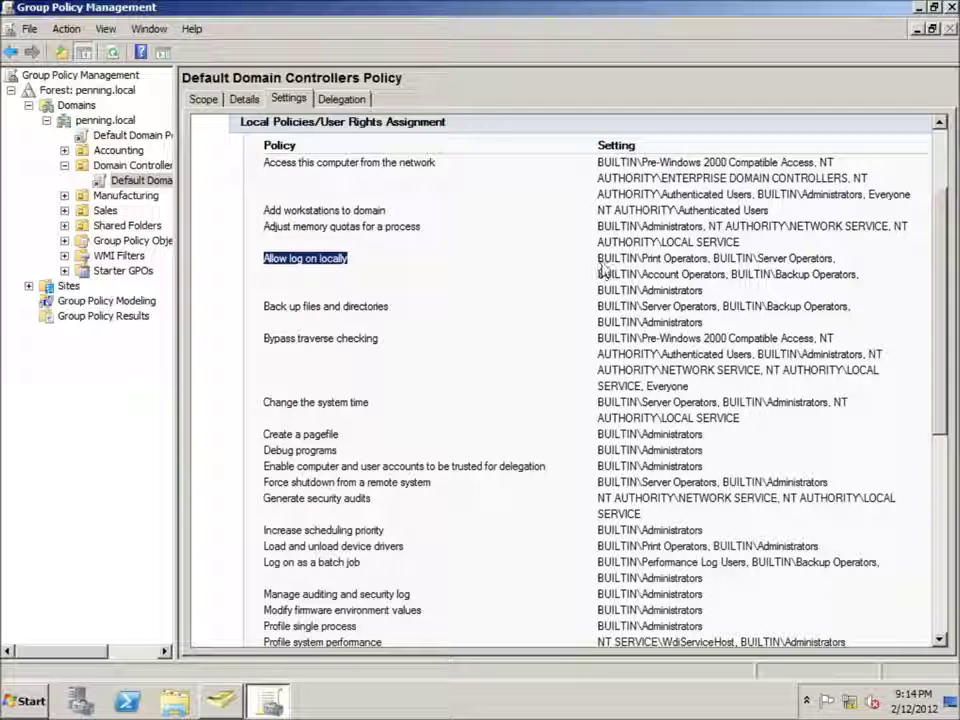
left_click_drag(598, 258, 712, 285)
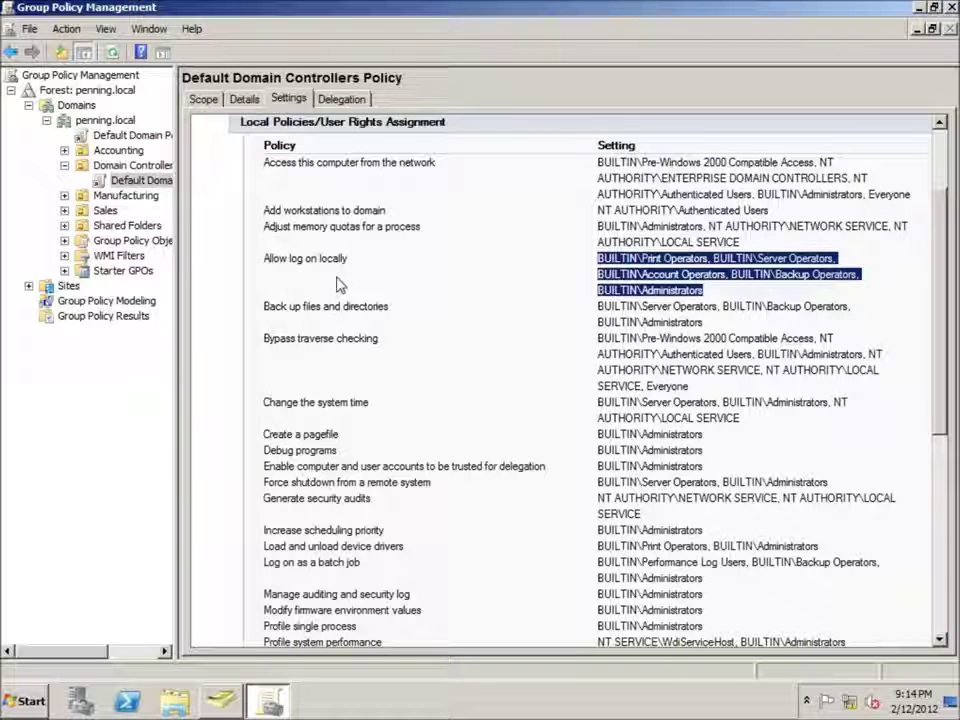
left_click(531, 290)
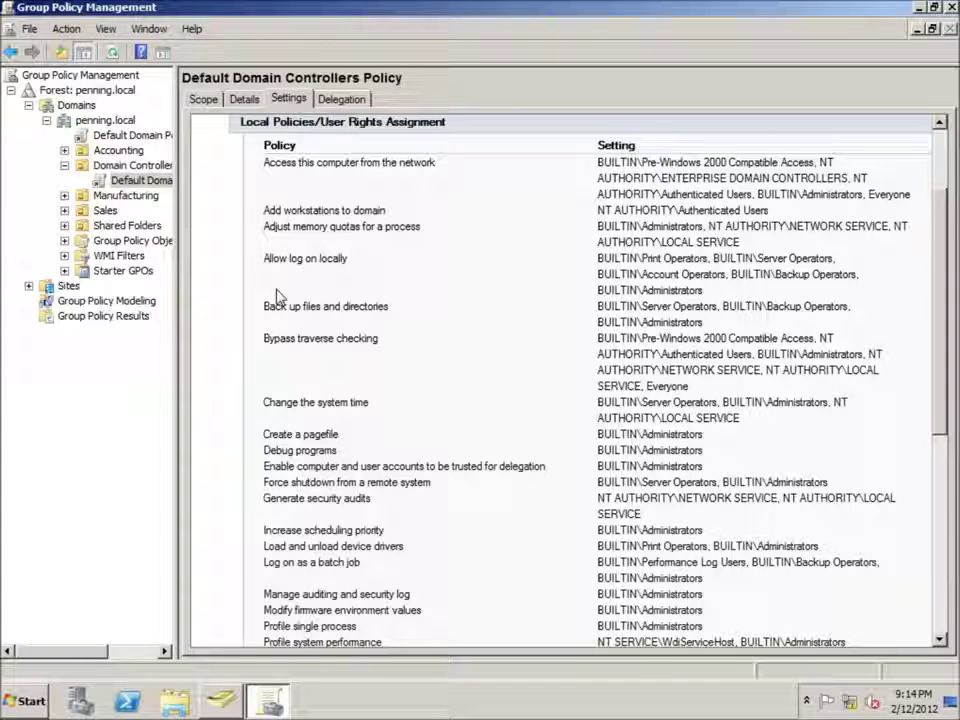
right_click(118, 184)
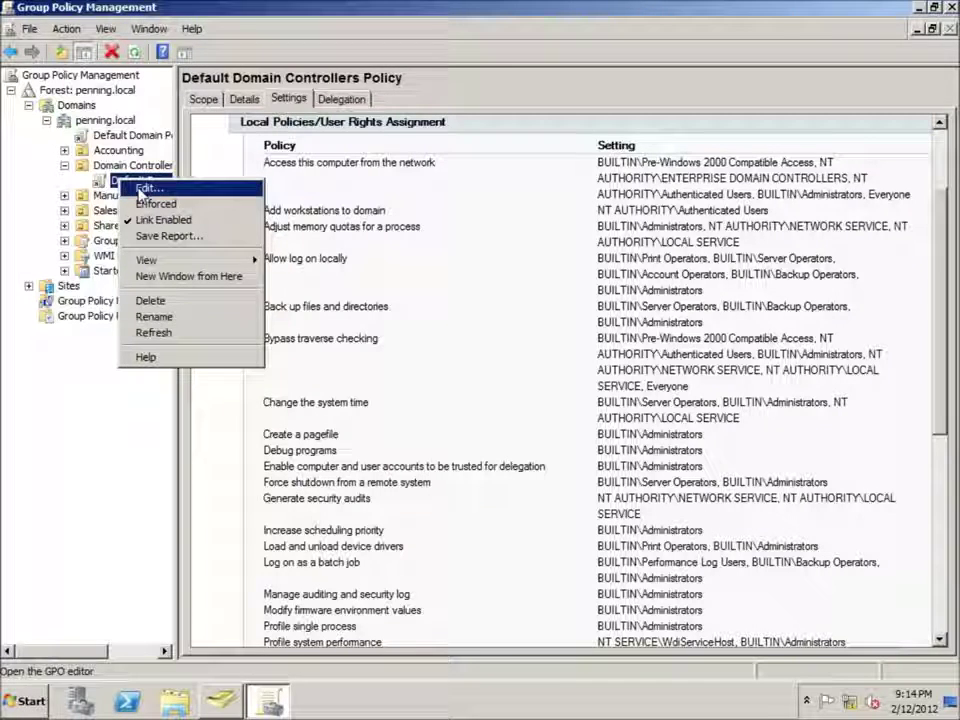
- Edit the Default Domain Controllers Policy and expand Computer Configuration through Security Settings to Local Policies
left_click(142, 188)
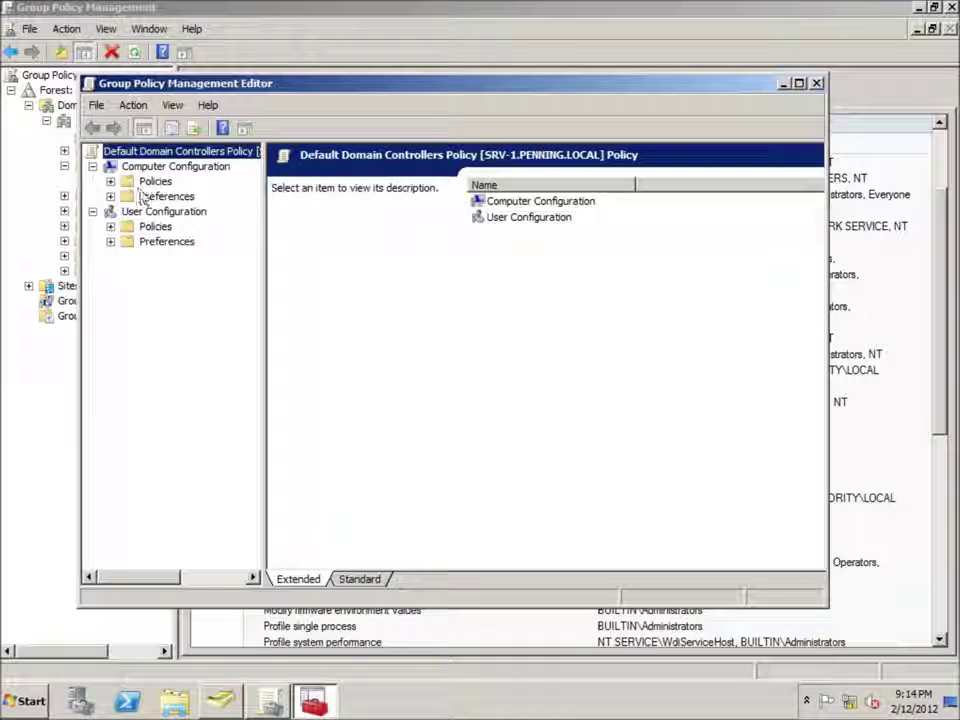
left_click(197, 170)
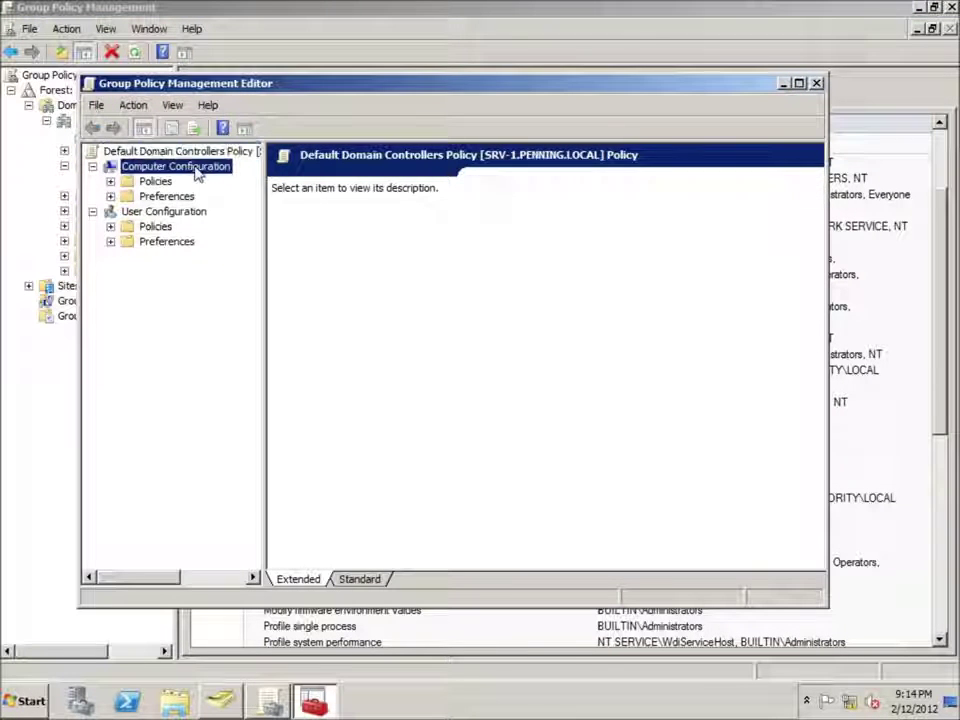
left_click(110, 182)
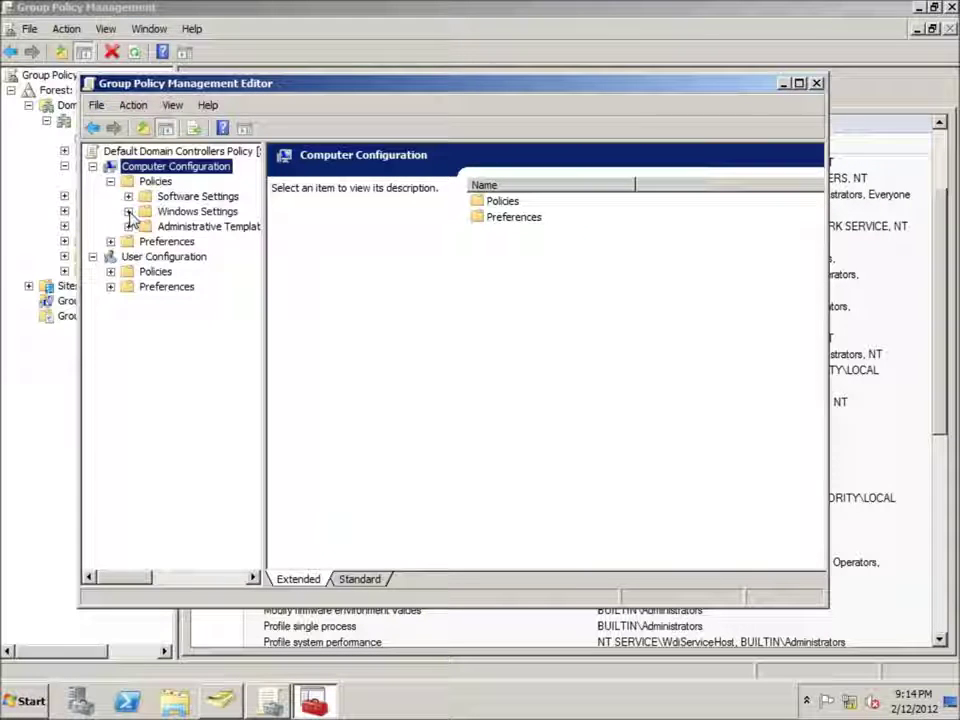
left_click(128, 212)
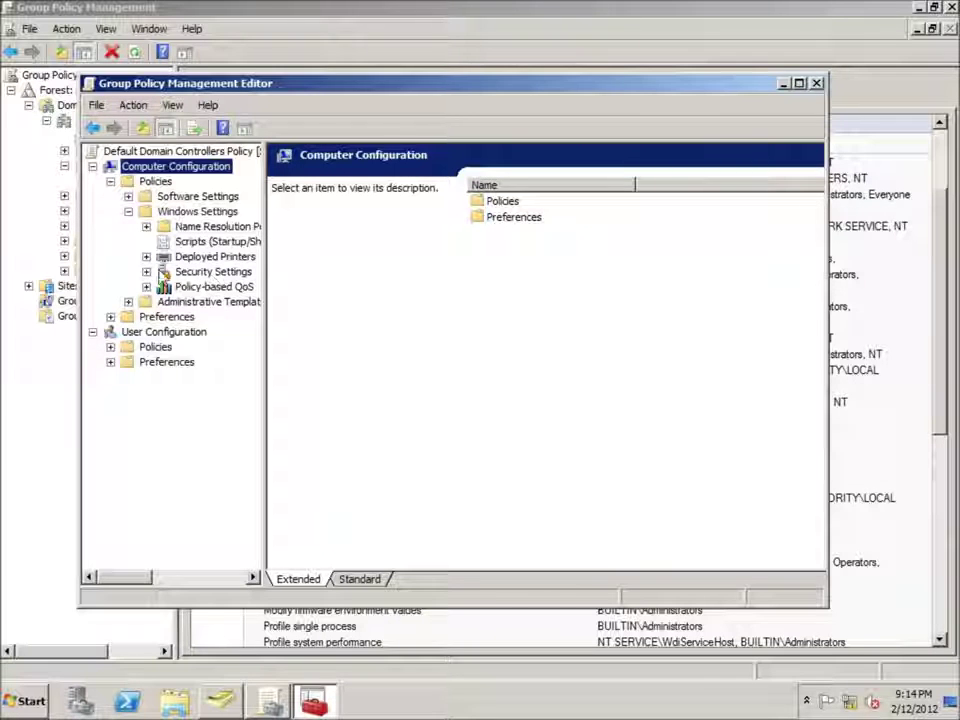
left_click(146, 272)
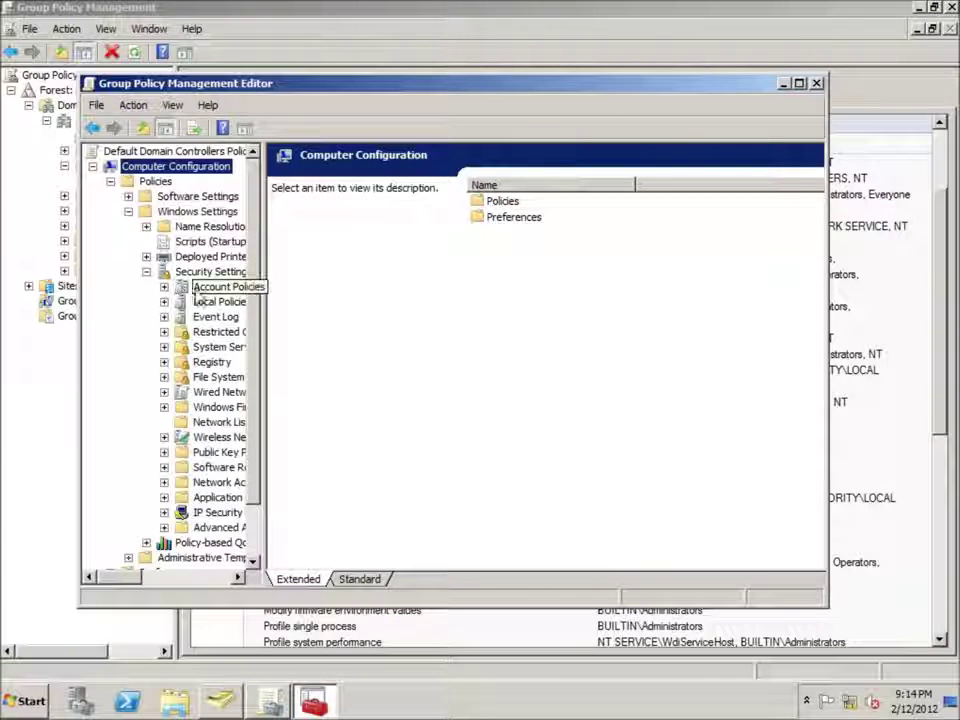
left_click(207, 303)
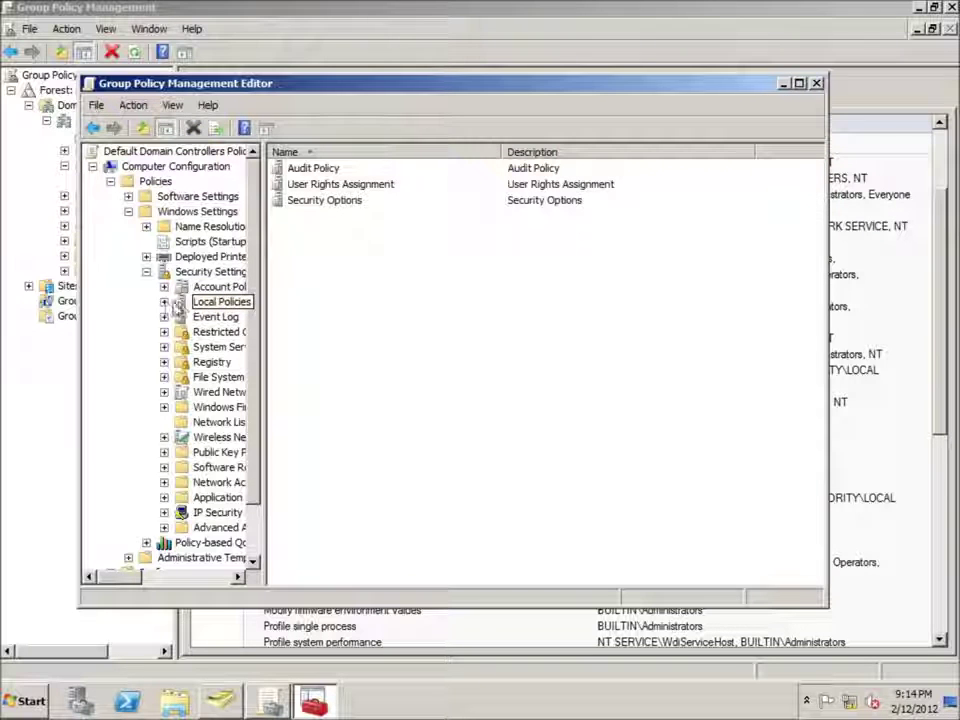
left_click(164, 302)
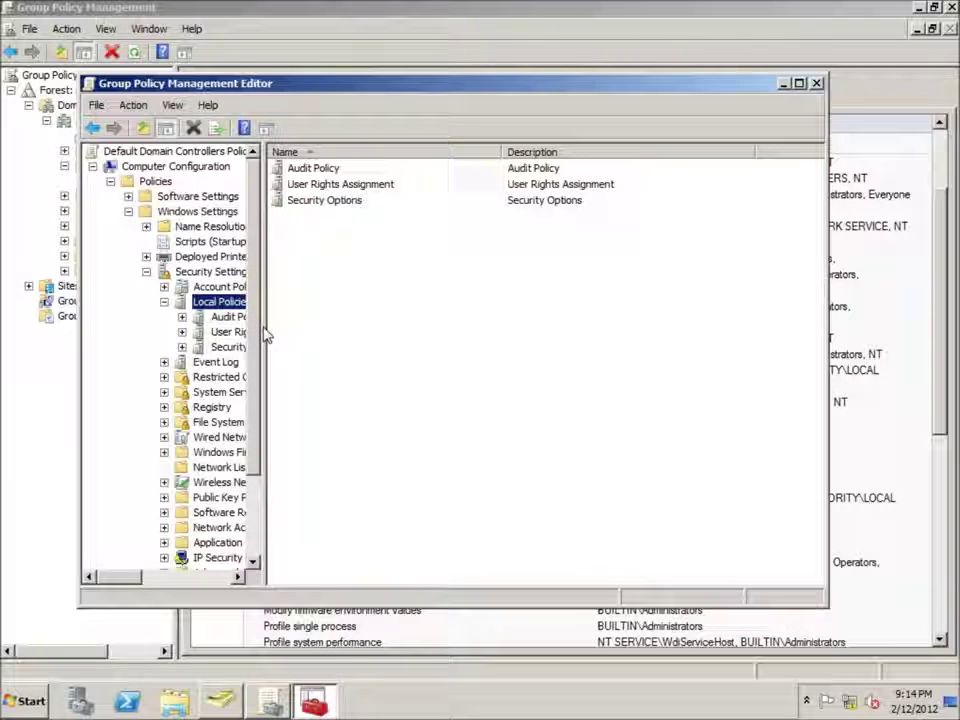
left_click_drag(267, 338, 389, 338)
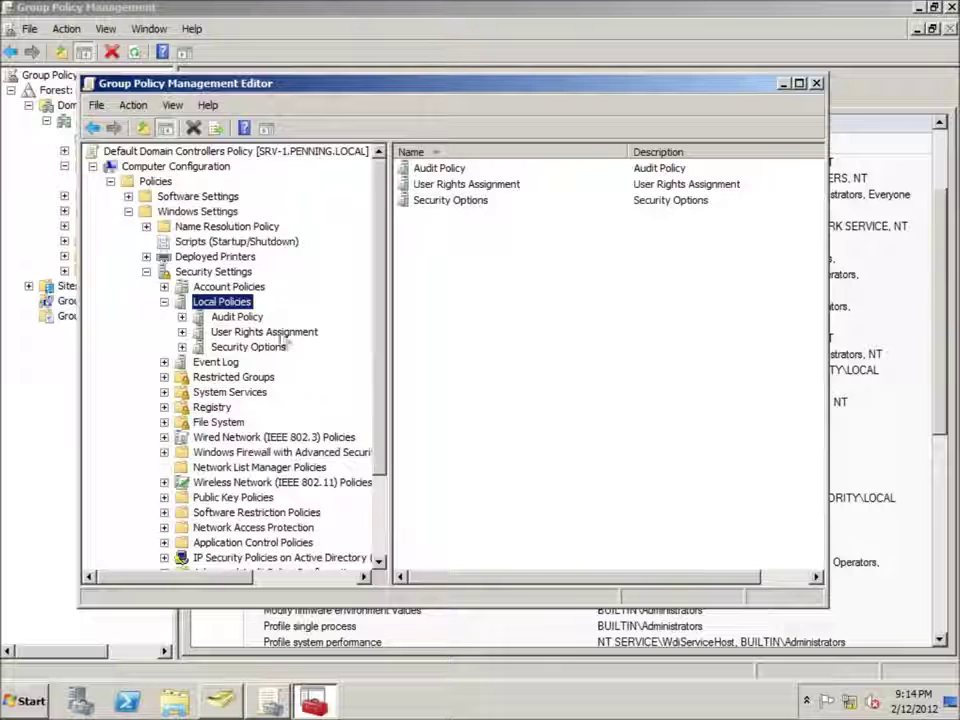
- List User Rights Assignment and open the Allow log on locally policy's properties
left_click_drag(250, 83, 284, 136)
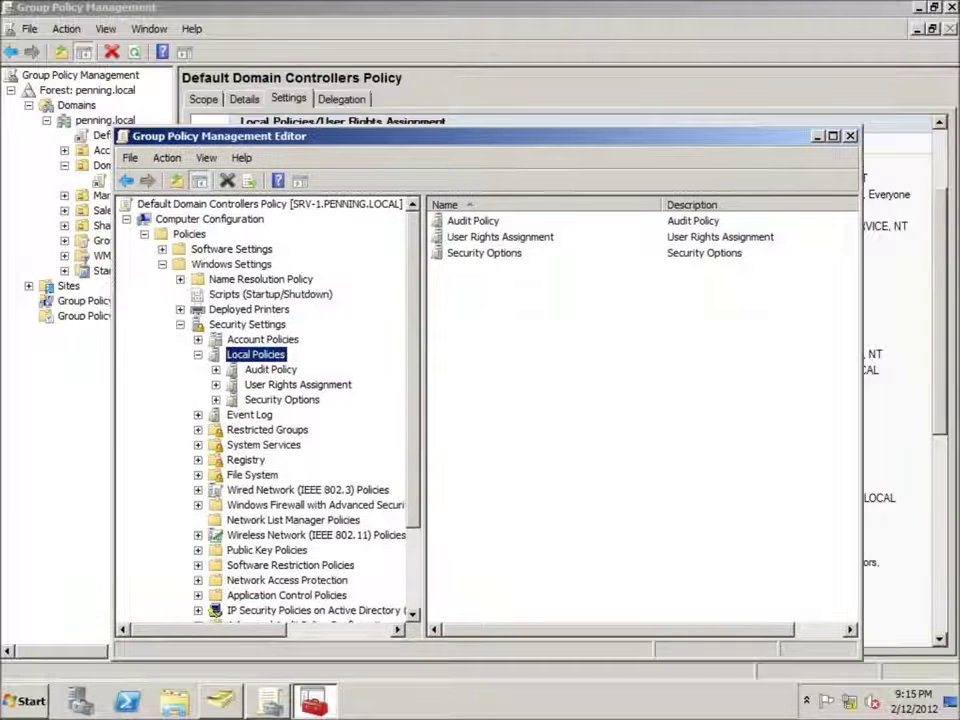
left_click(290, 386)
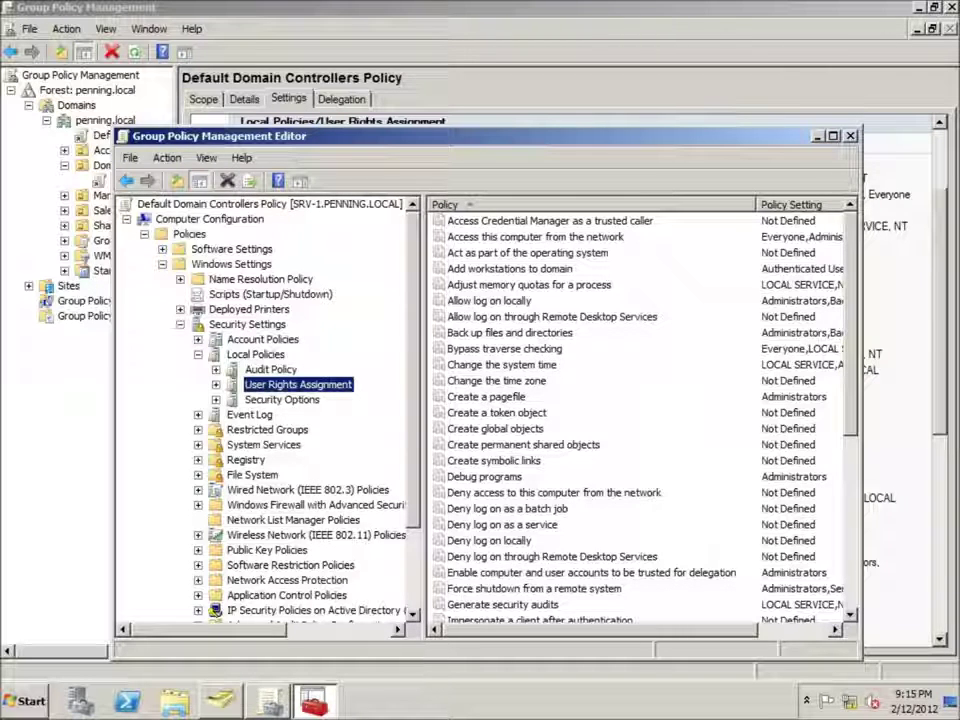
left_click(478, 301)
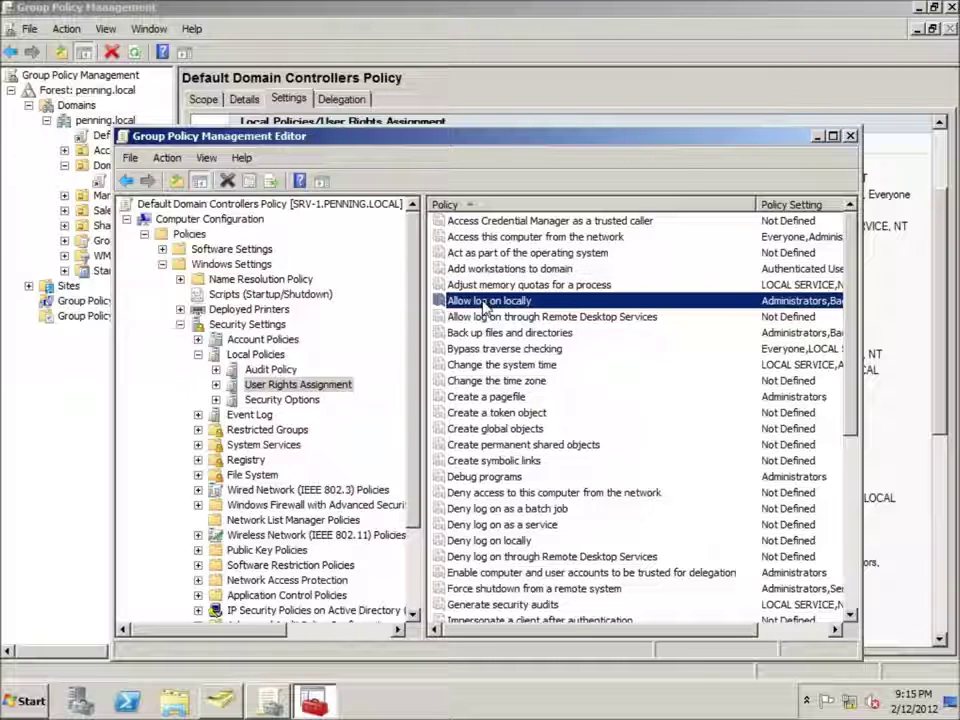
double_click(484, 302)
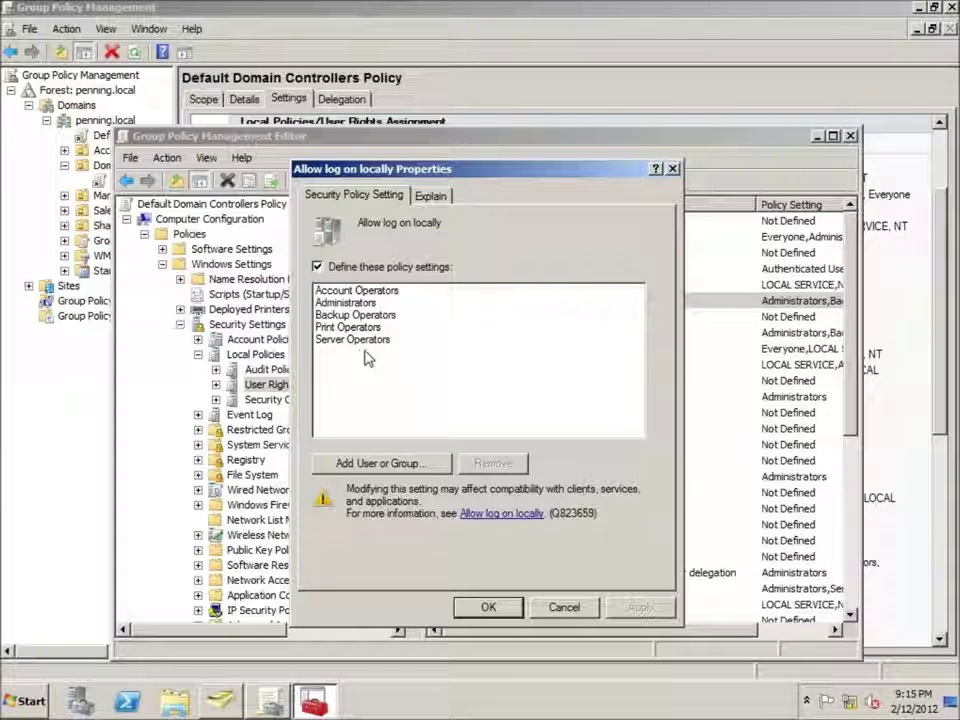
- Add the administrator's domain account to Allow log on locally and save the change
left_click(389, 464)
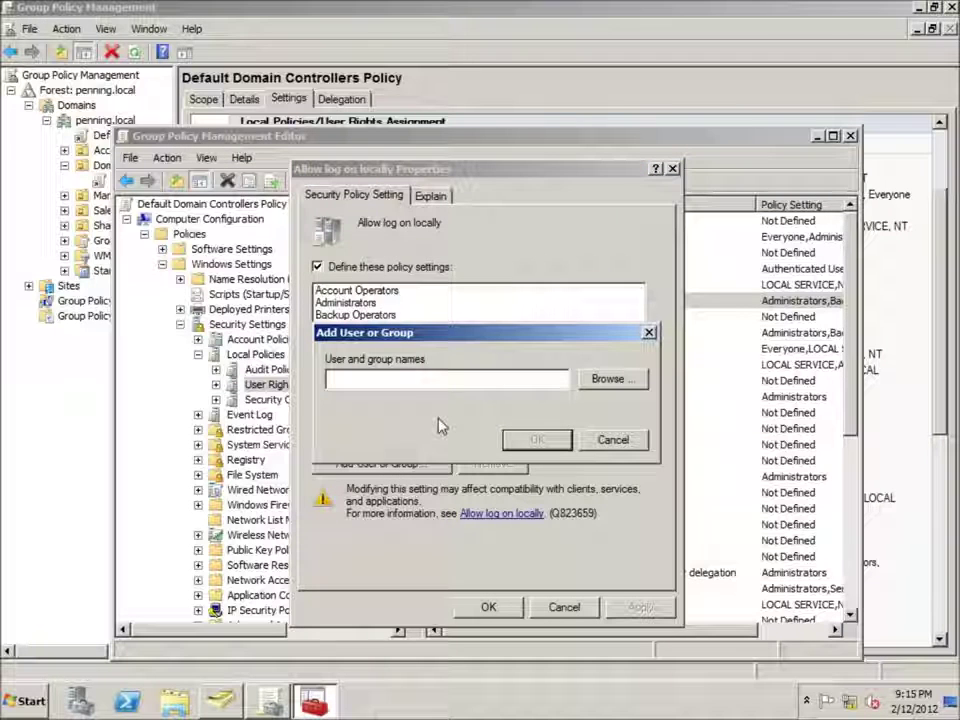
key("BackSpace")
key("BackSpace")
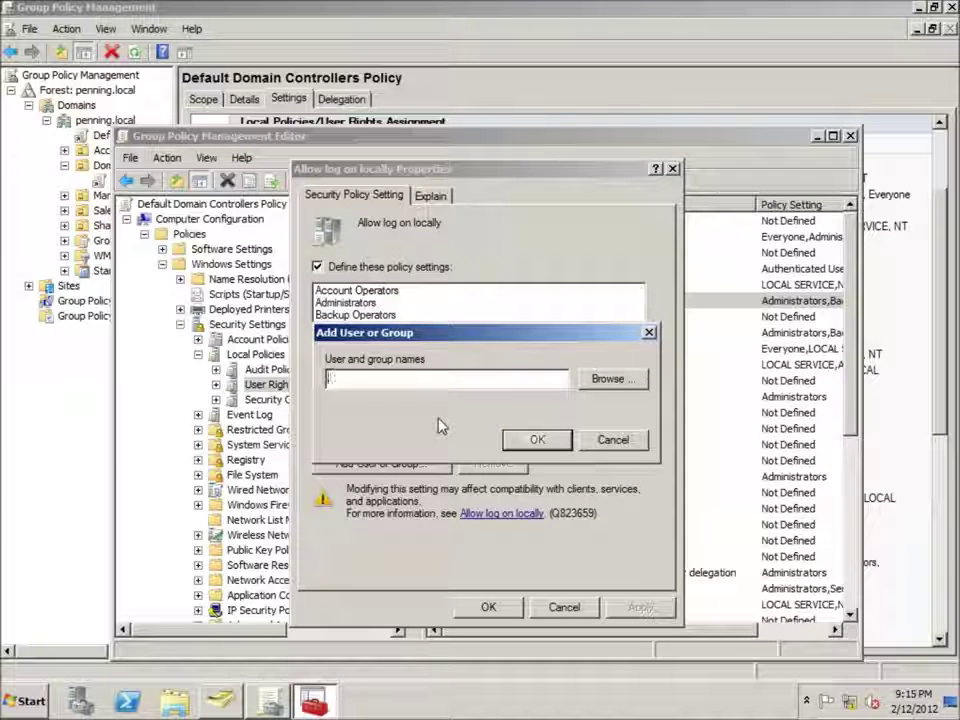
left_click(607, 379)
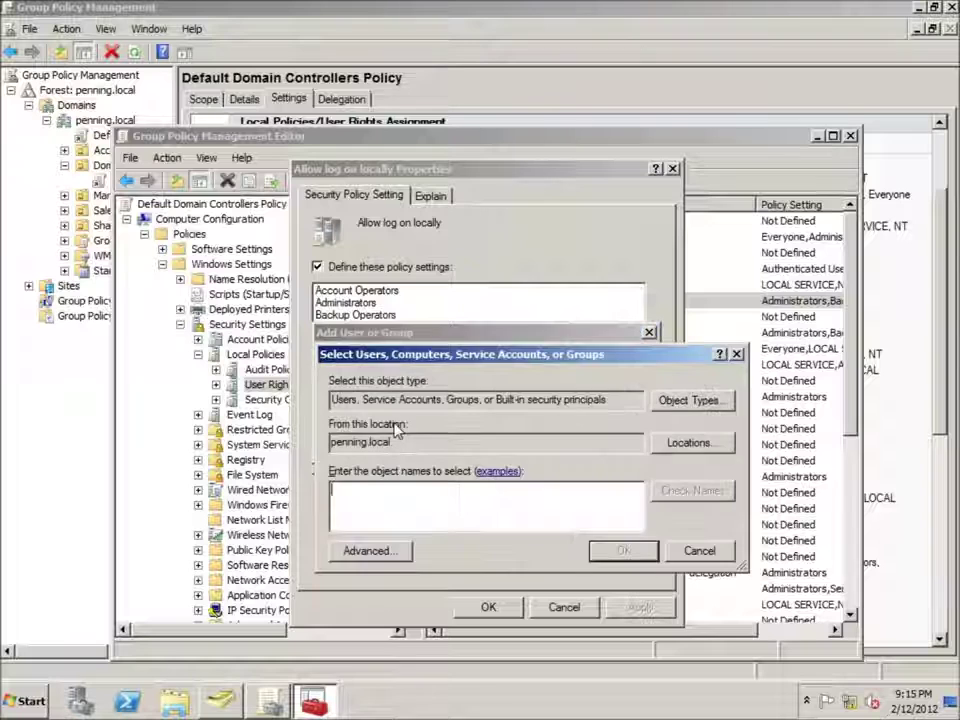
type("John")
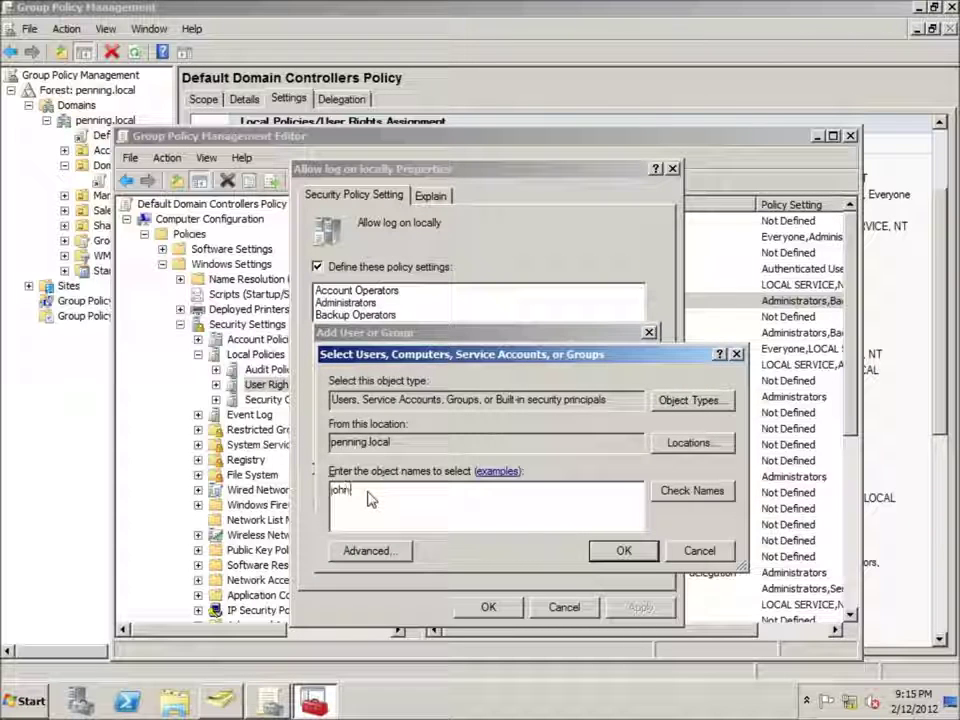
left_click(700, 491)
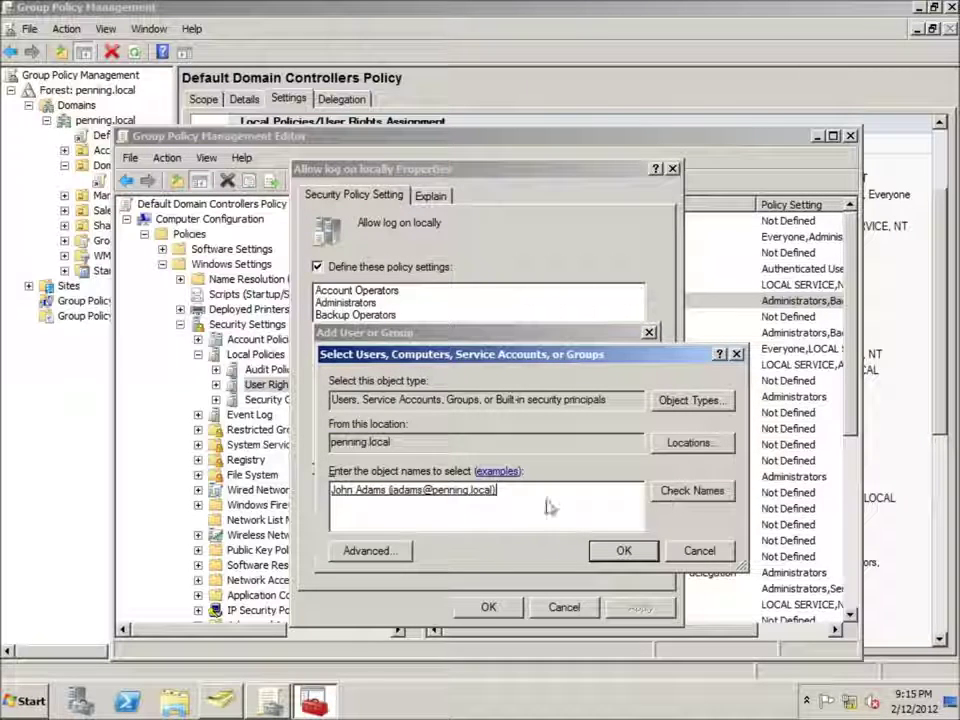
left_click(621, 556)
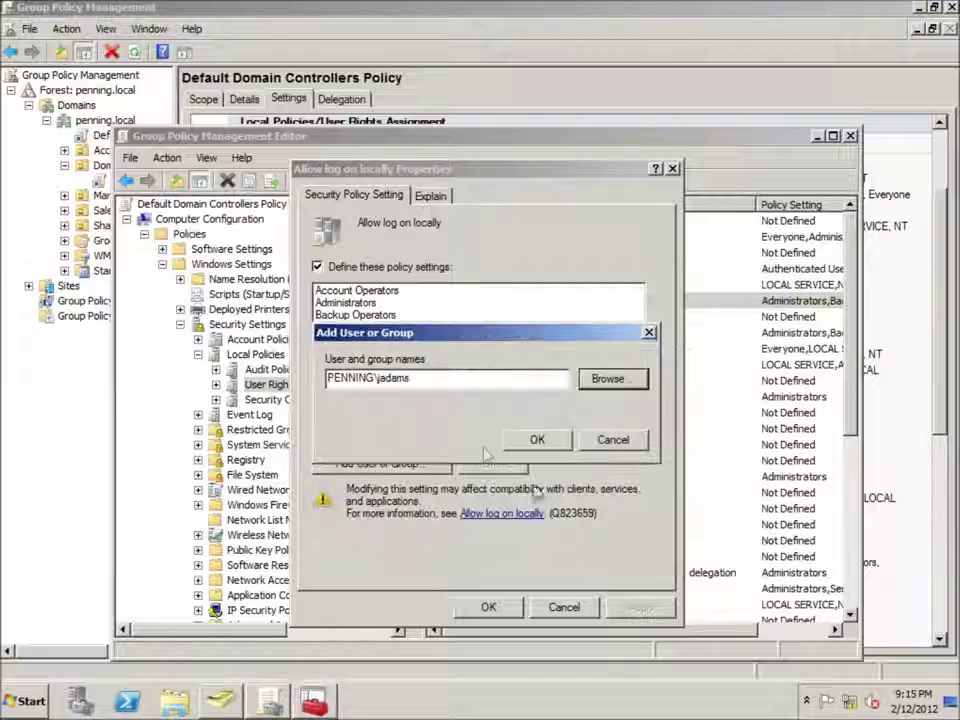
left_click(537, 440)
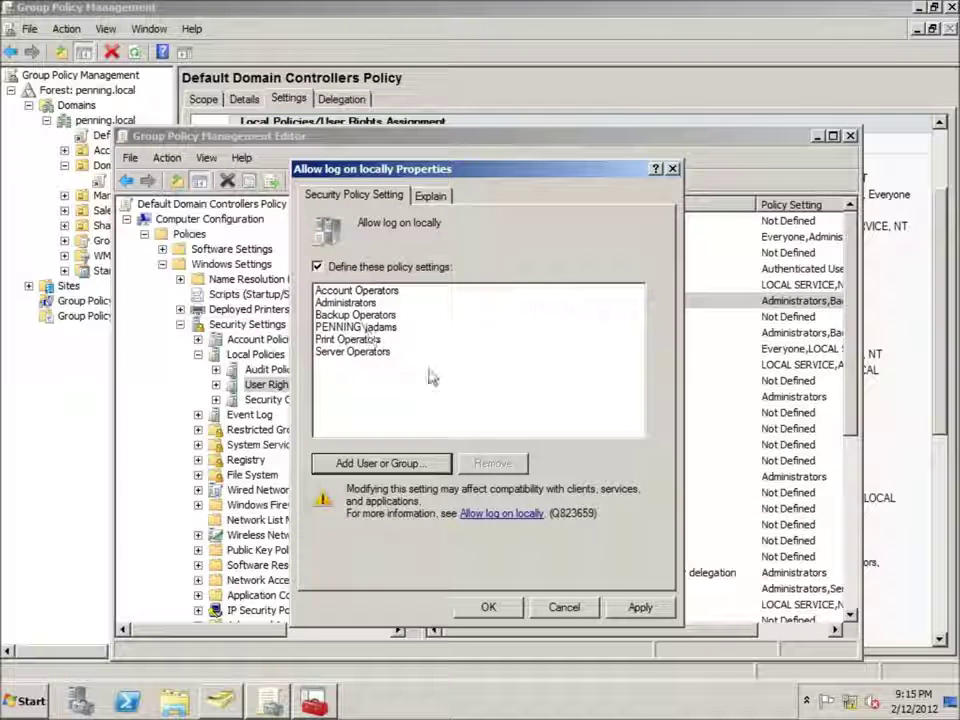
left_click(488, 607)
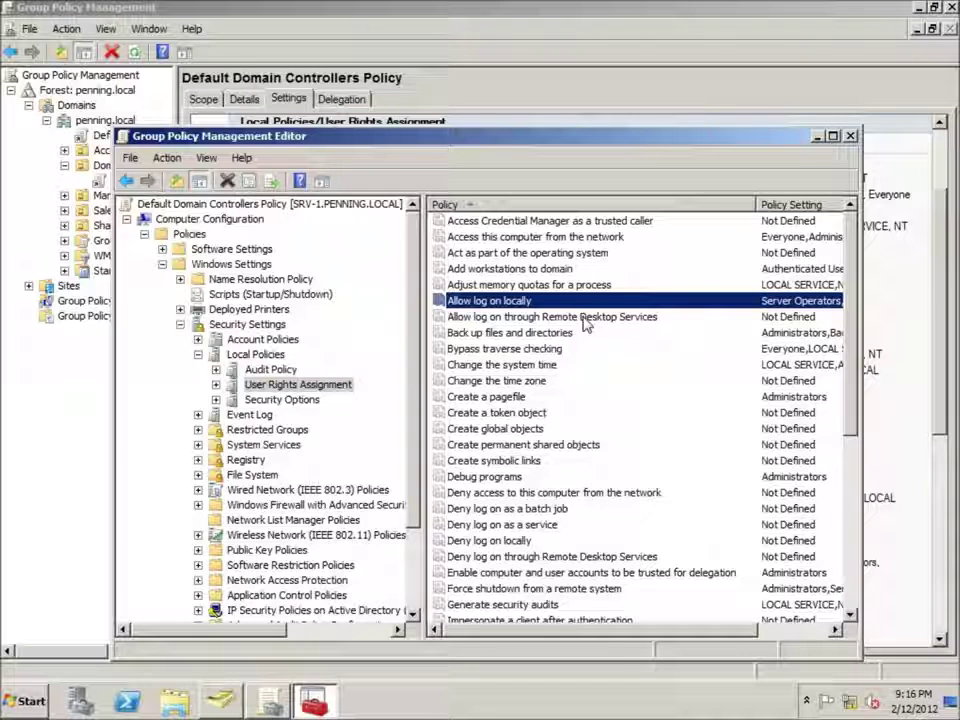
double_click(584, 319)
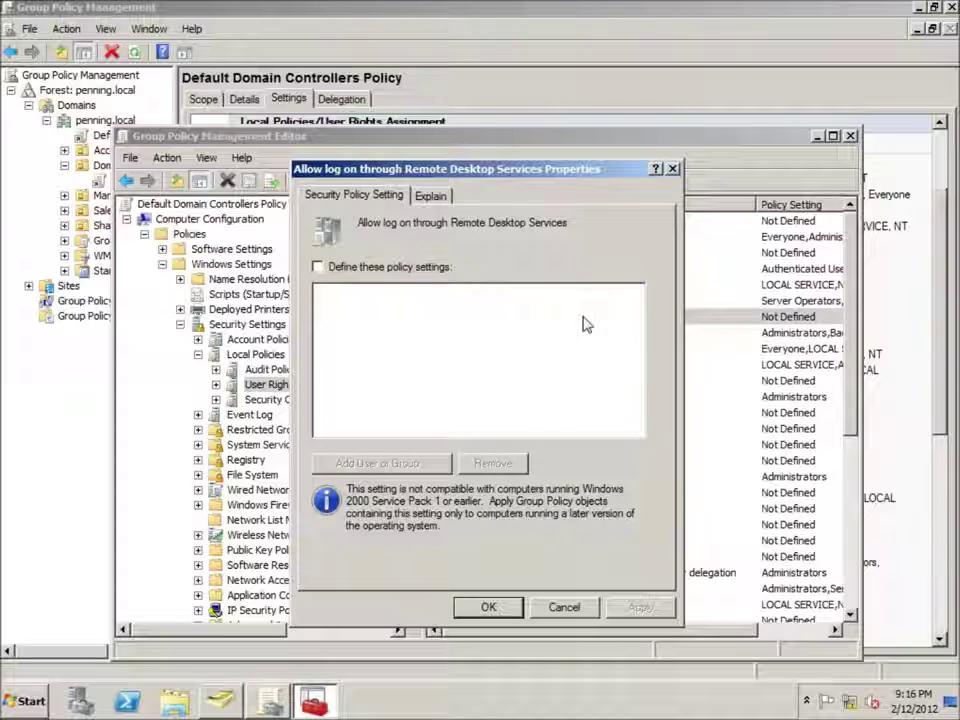
- Define Allow log on through Remote Desktop Services with the user's domain account, apply it, and close the editor
left_click(317, 267)
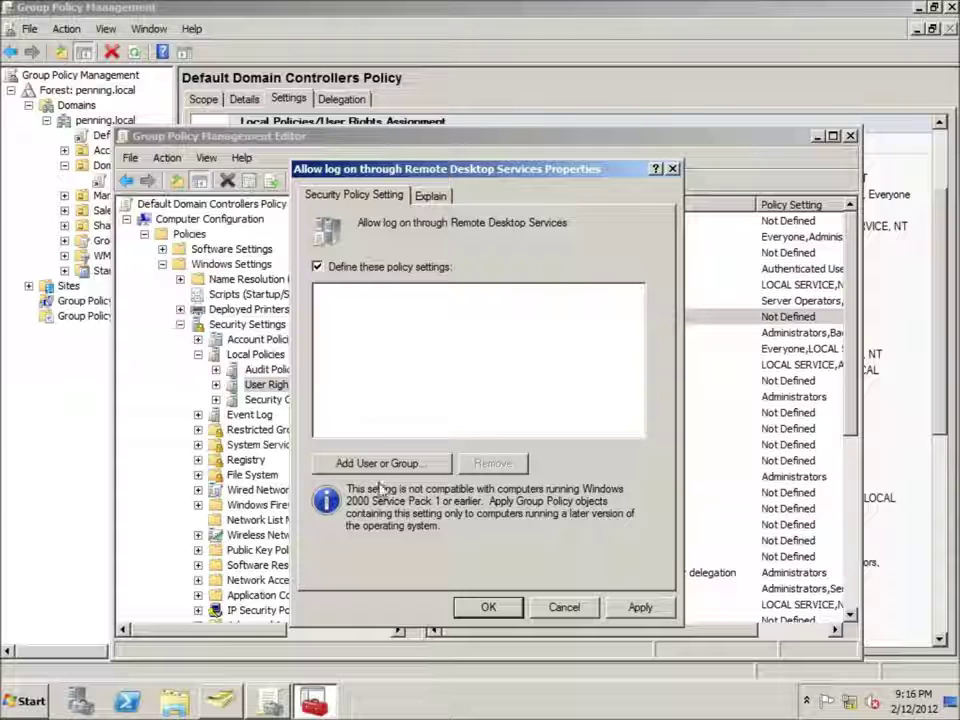
left_click(363, 466)
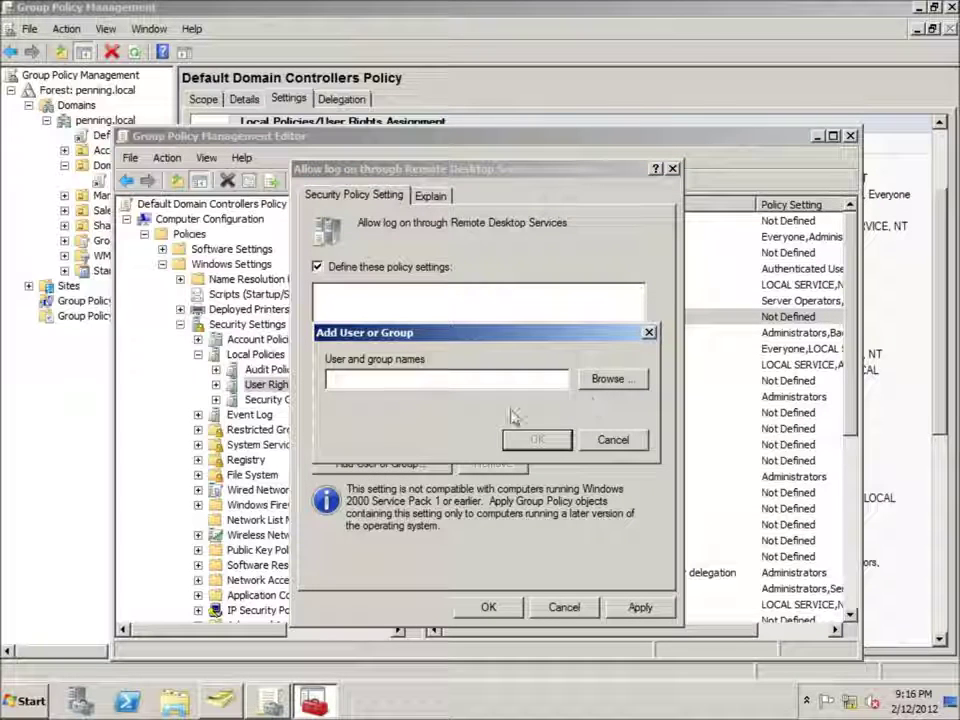
left_click(611, 380)
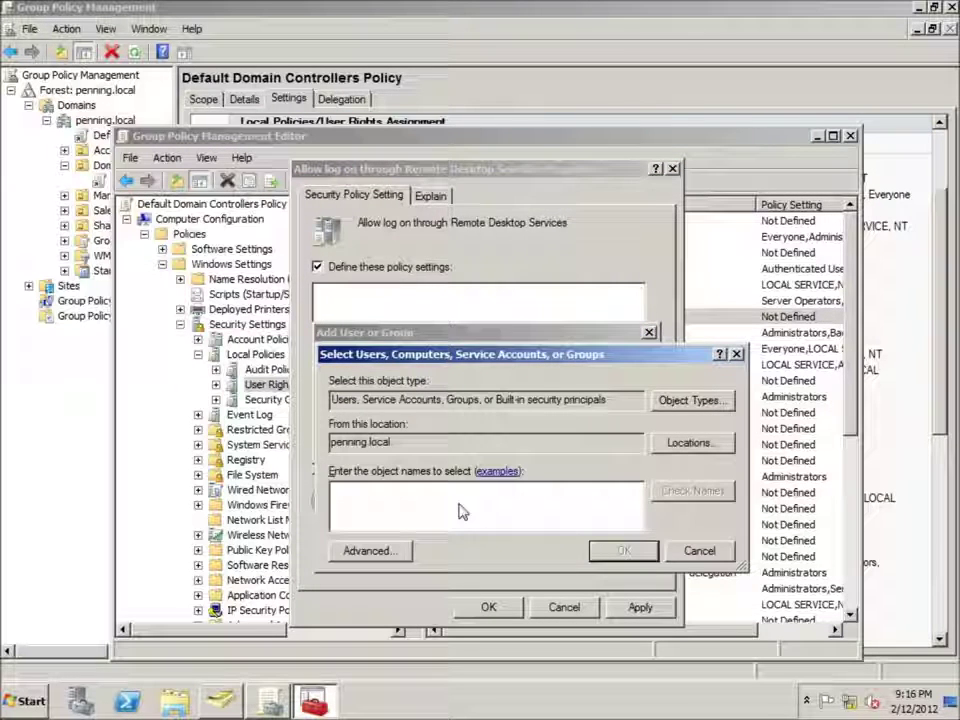
type("John")
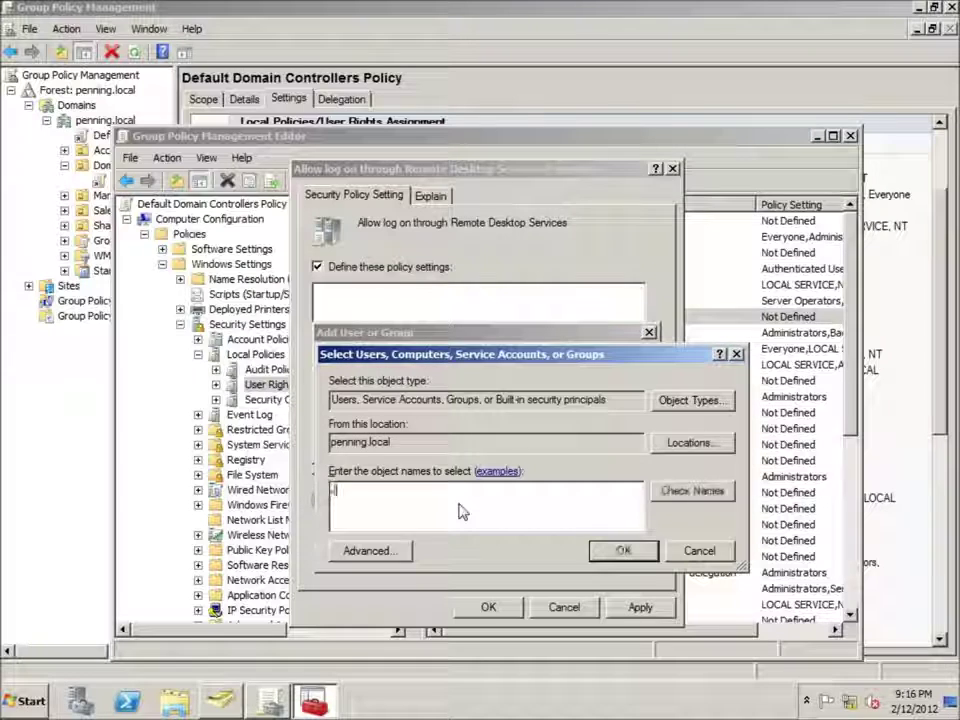
left_click(686, 495)
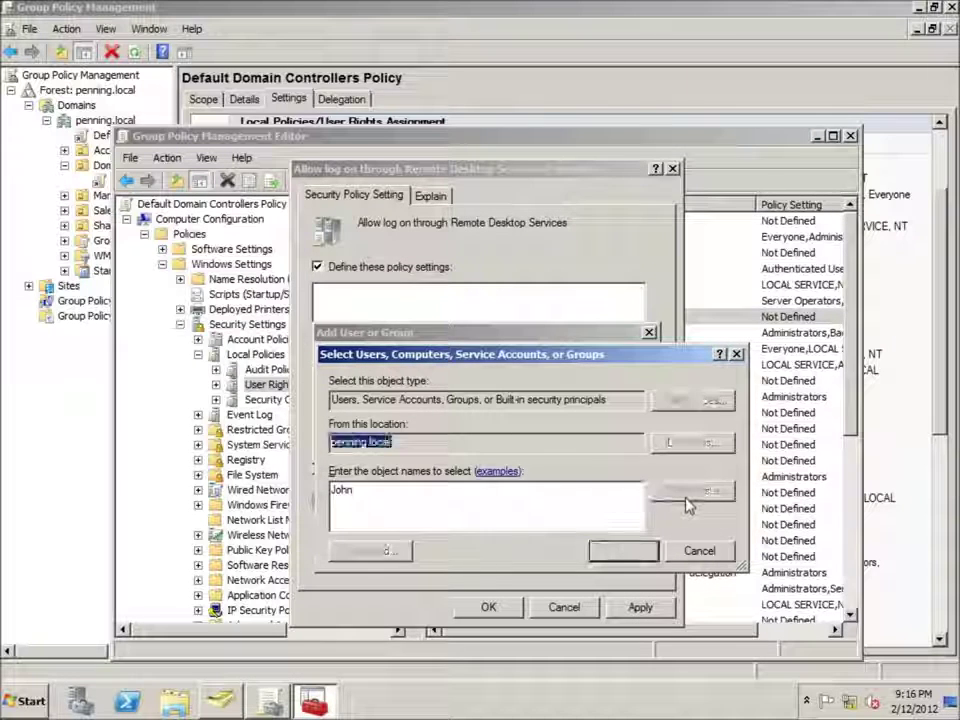
left_click(622, 551)
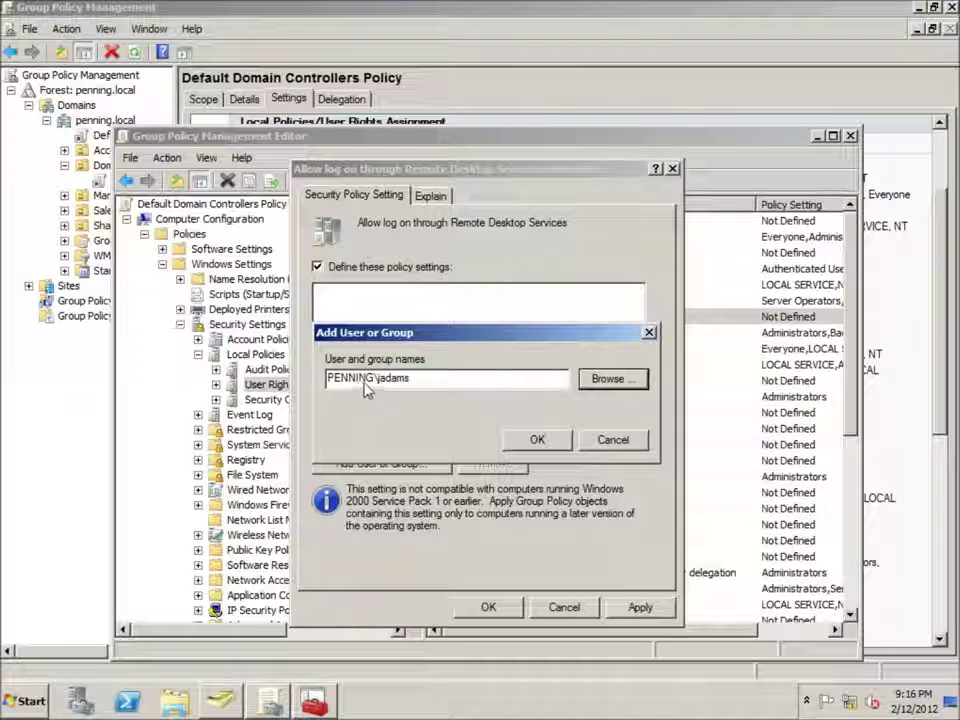
left_click(536, 439)
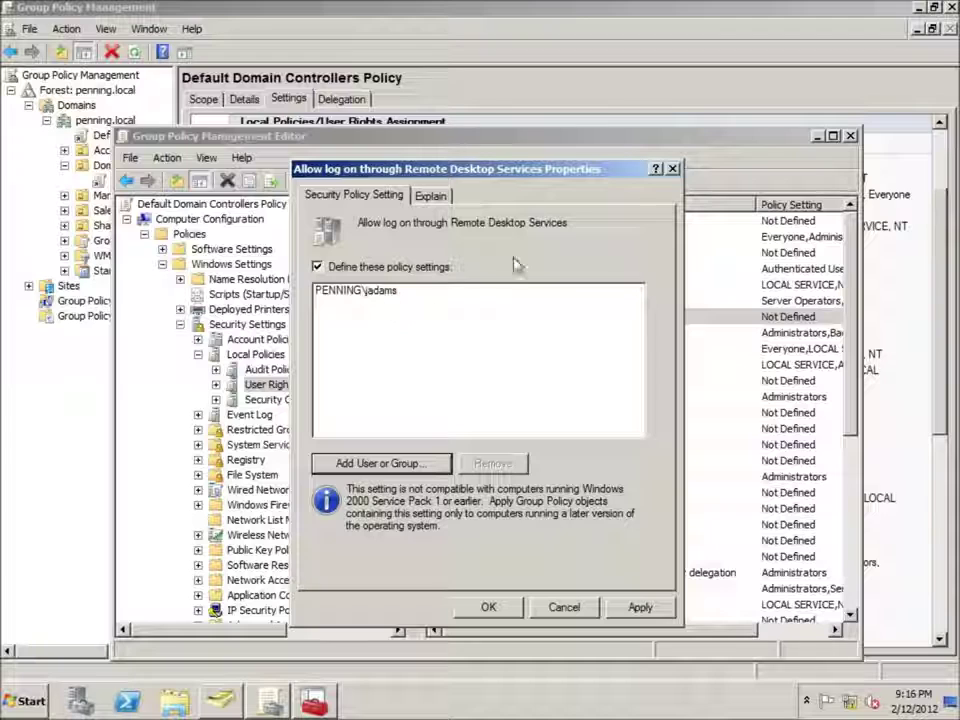
left_click(639, 607)
left_click(487, 607)
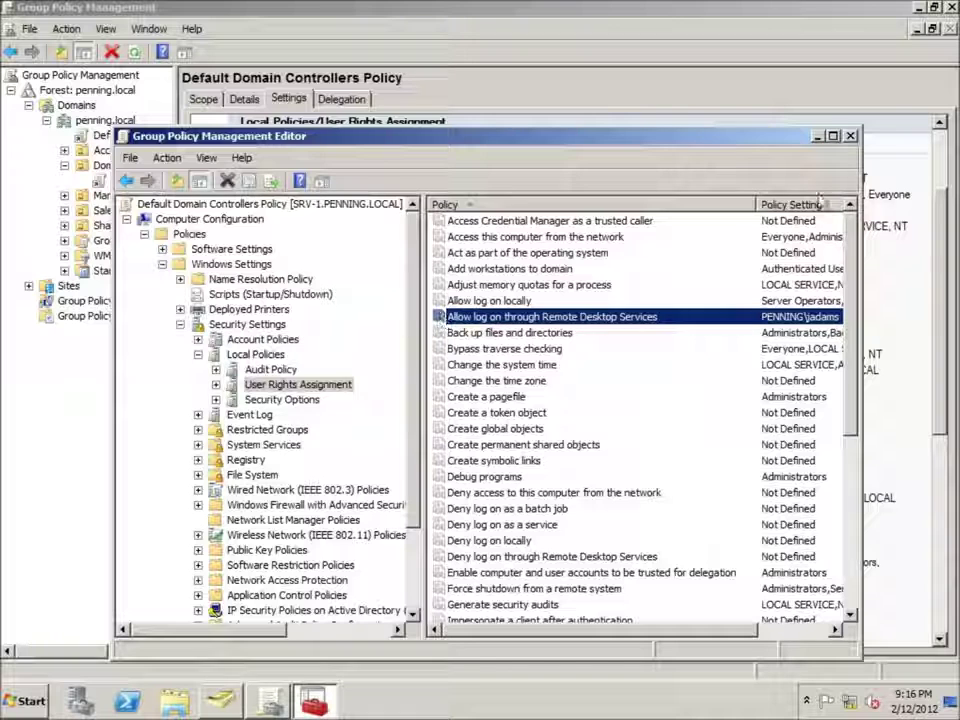
left_click(850, 136)
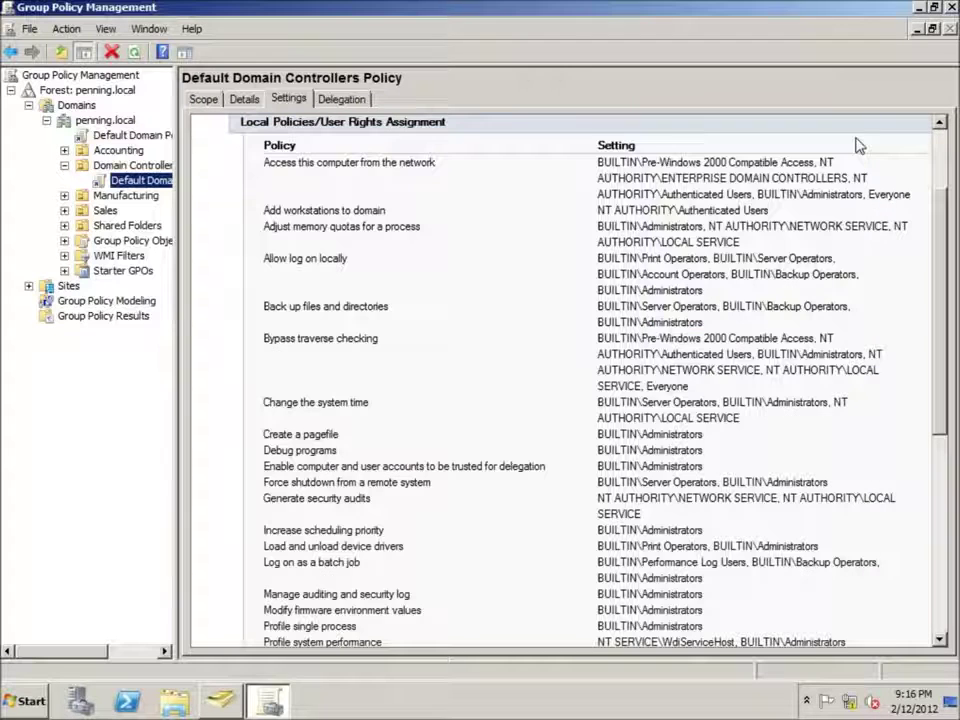
- Close Group Policy Management and run gpupdate from the Start menu search box
left_click(951, 7)
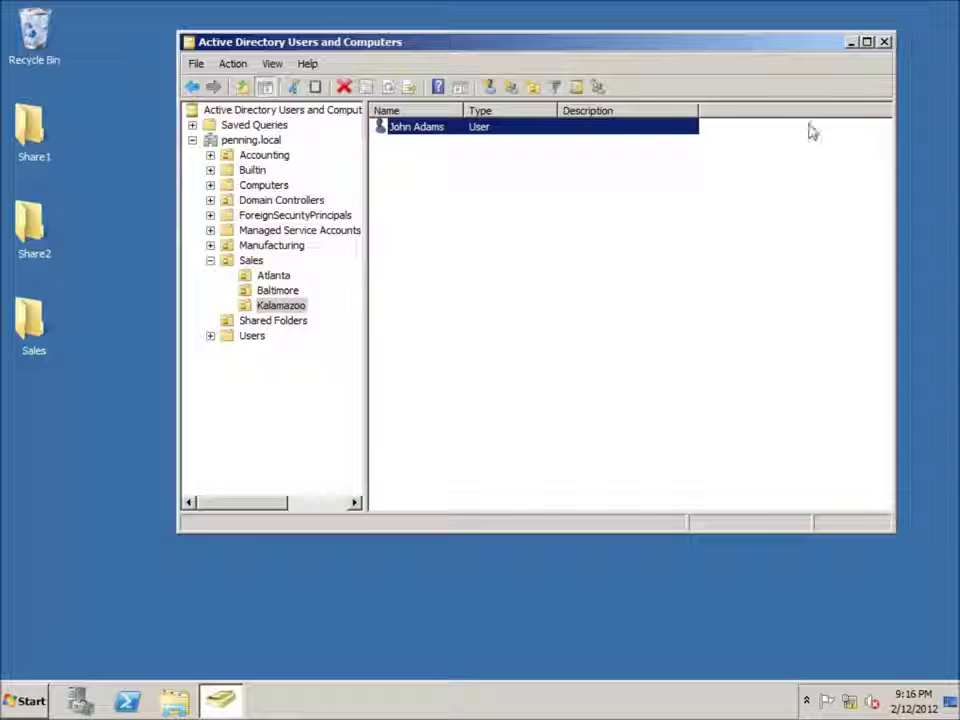
left_click(24, 700)
left_click(155, 668)
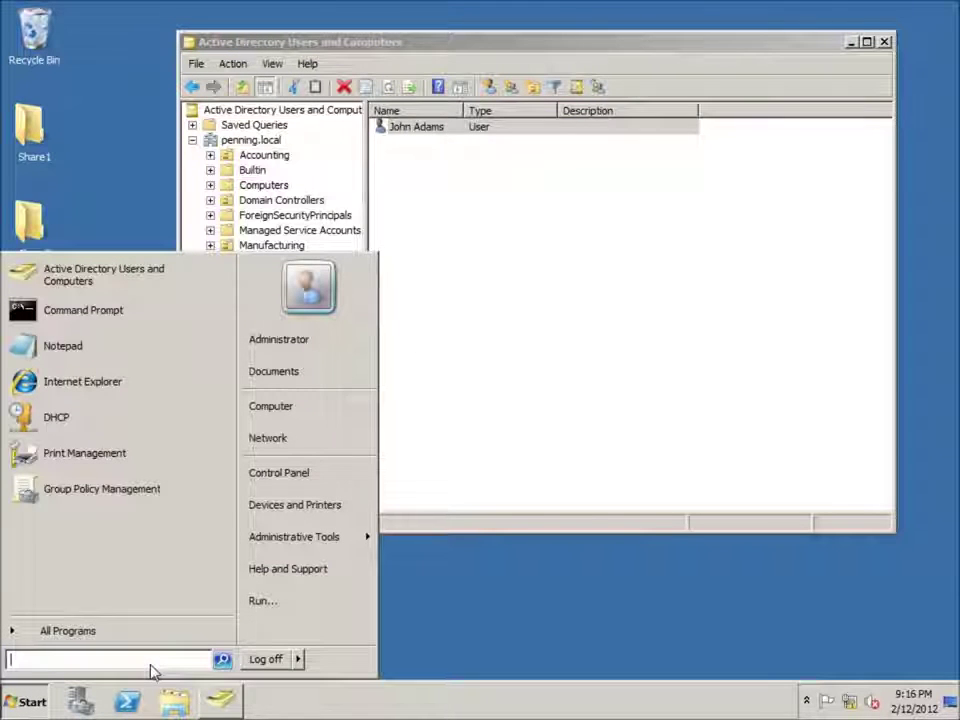
type("gpupdate")
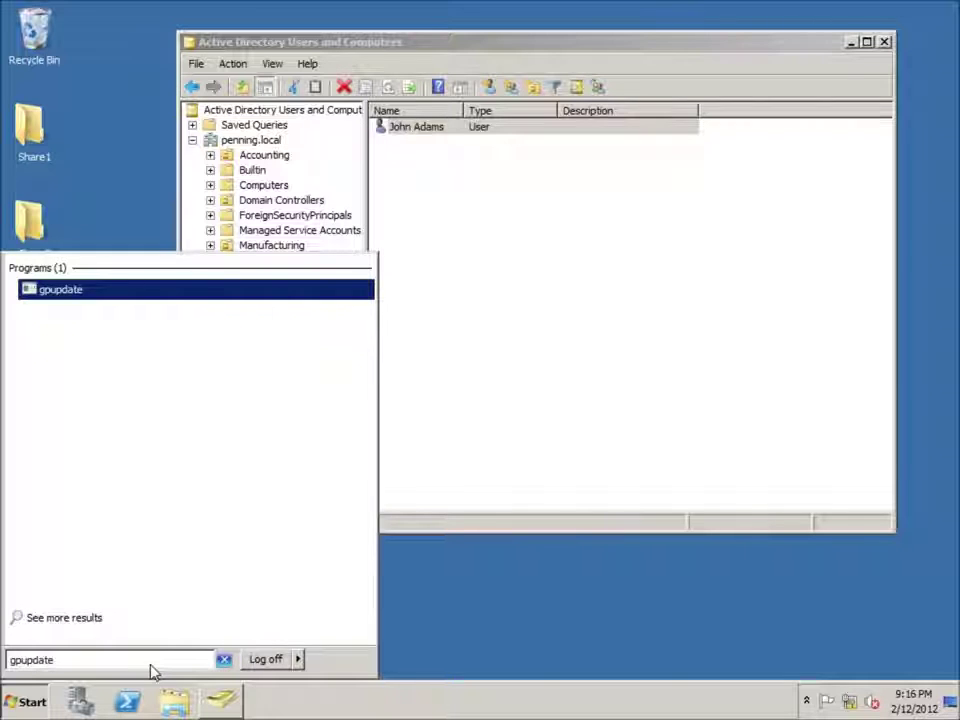
key("Return")
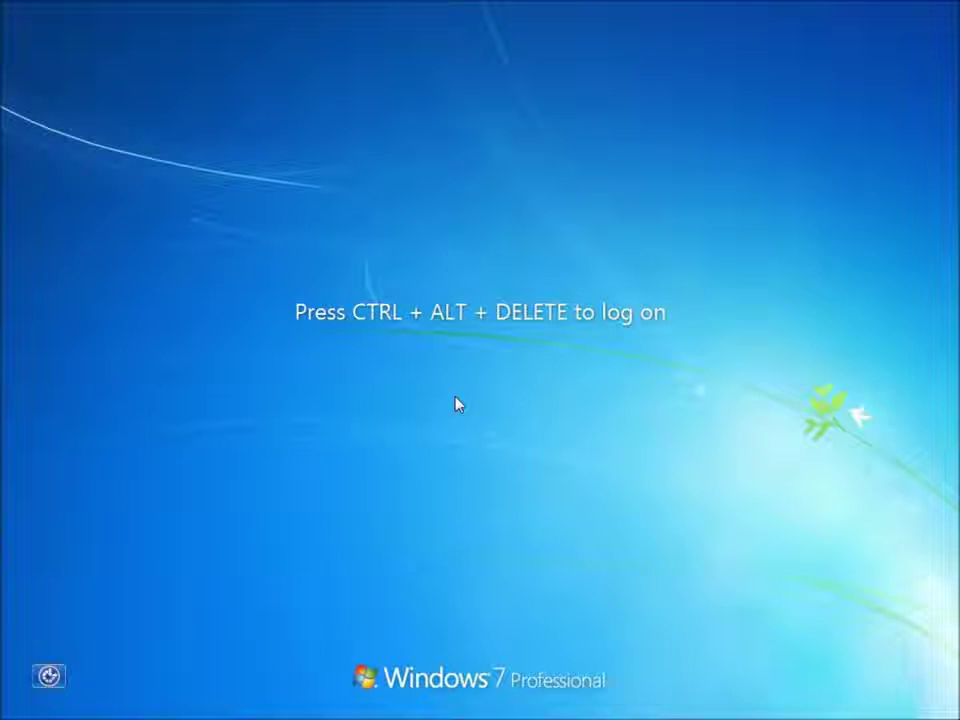
- Switch to Other User at the Windows 7 logon screen and sign in with the domain account's user name and password
key("ctrl+alt+Delete")
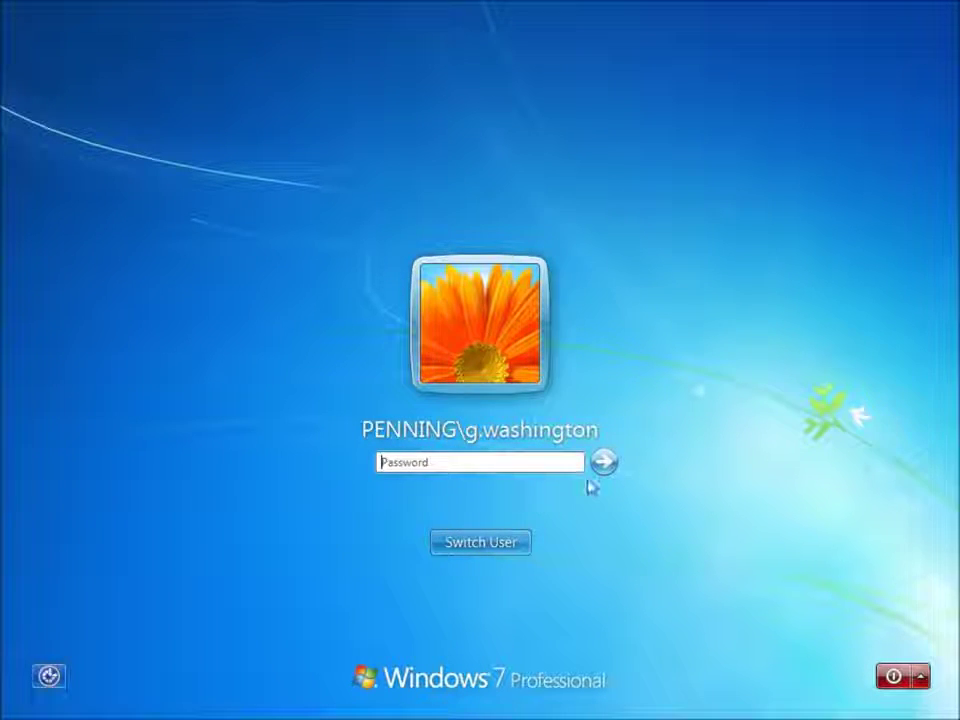
left_click(508, 549)
left_click(581, 433)
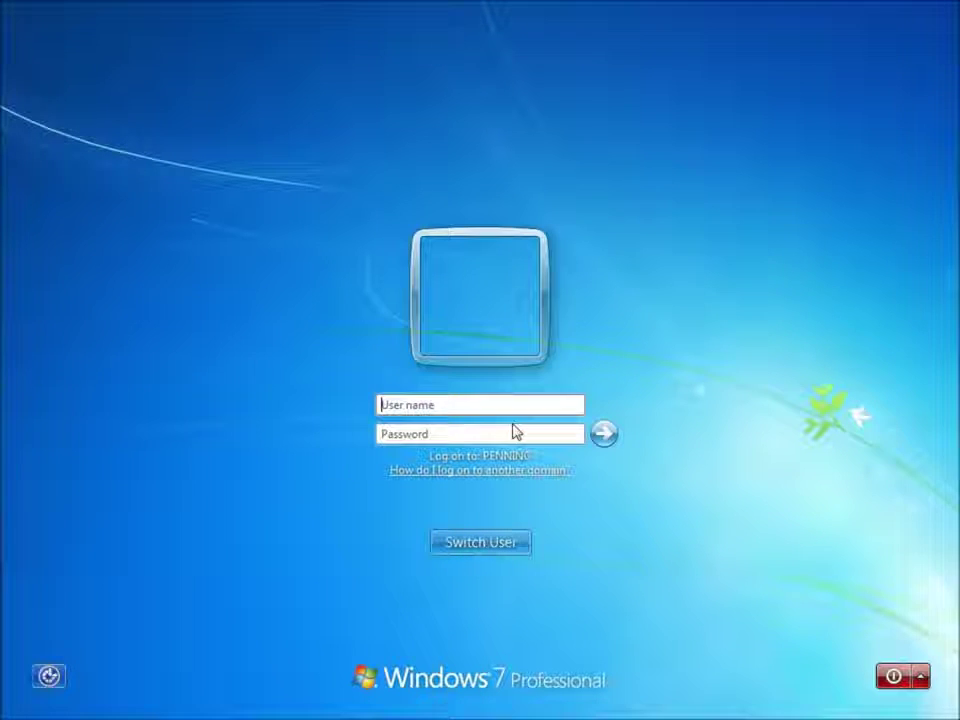
left_click(437, 410)
type("jadams")
key("Tab")
type("•••••••")
key("Return")
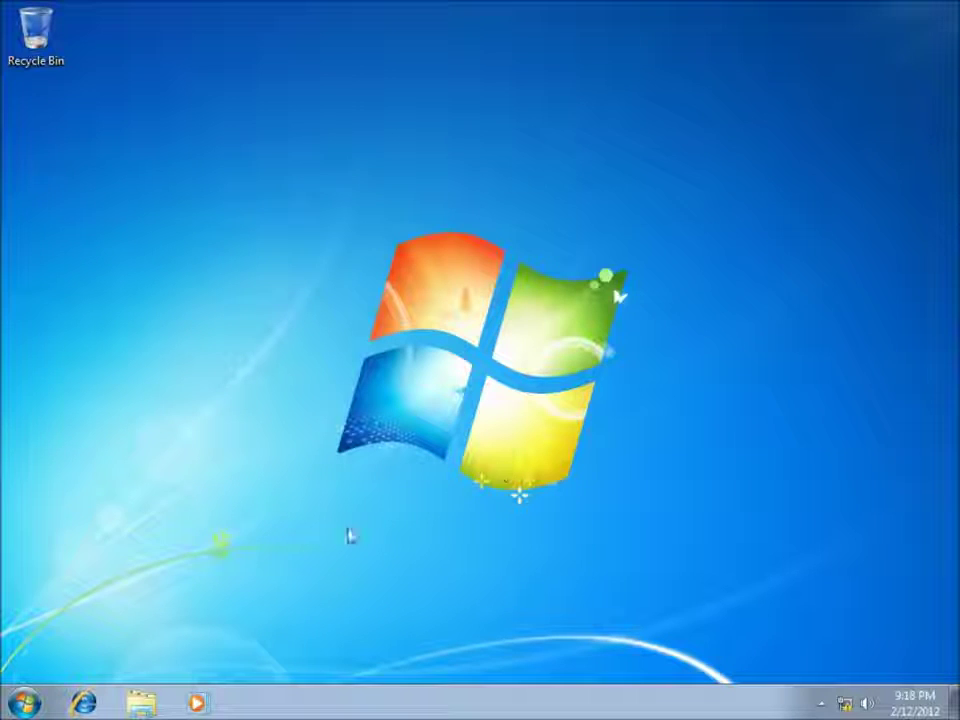
- Launch Remote Desktop Connection and connect to 192.168.1.2
left_click(24, 703)
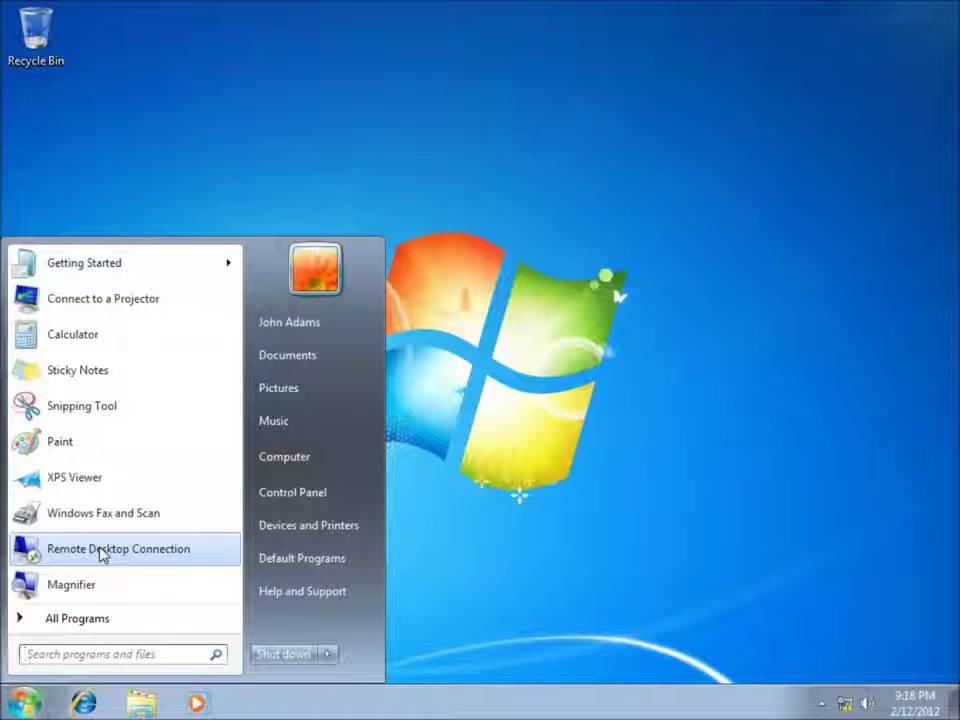
left_click(100, 552)
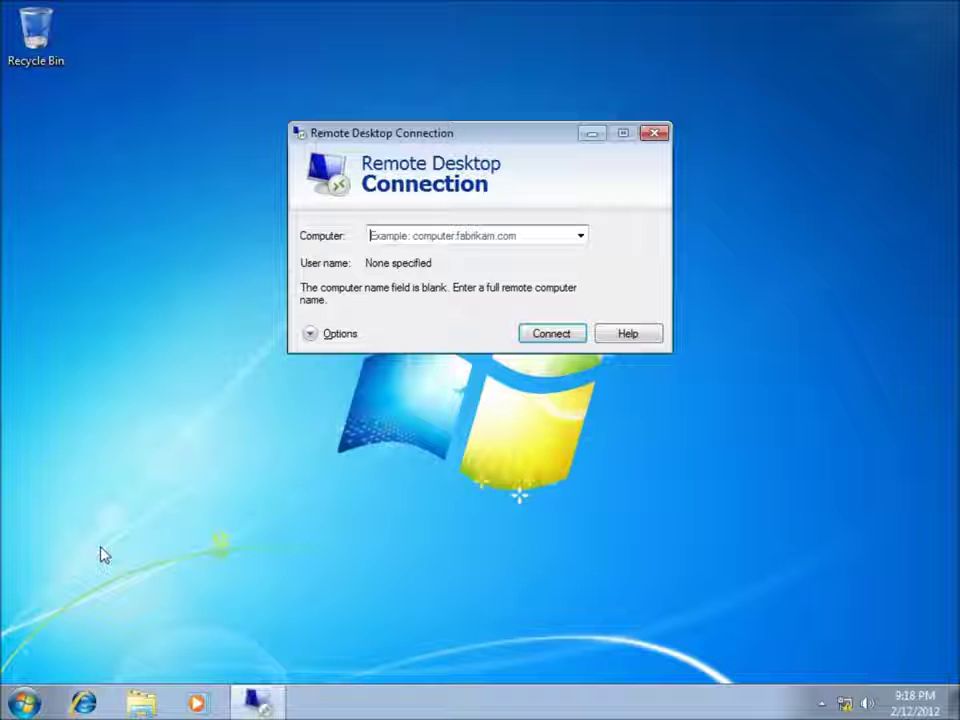
left_click(388, 240)
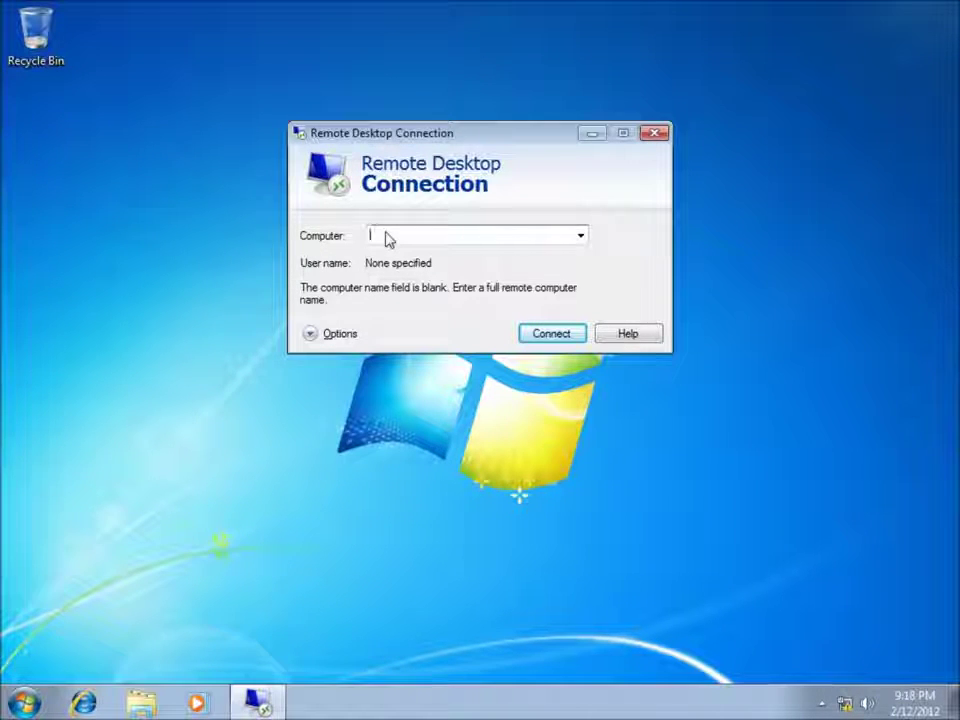
type("19")
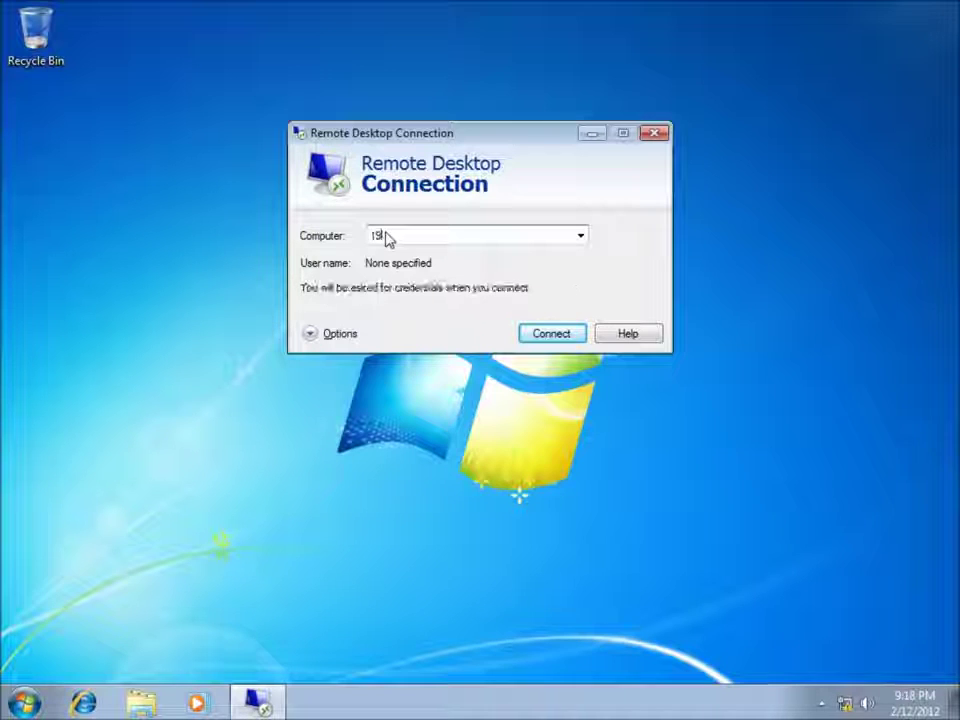
type("2.168.1.2")
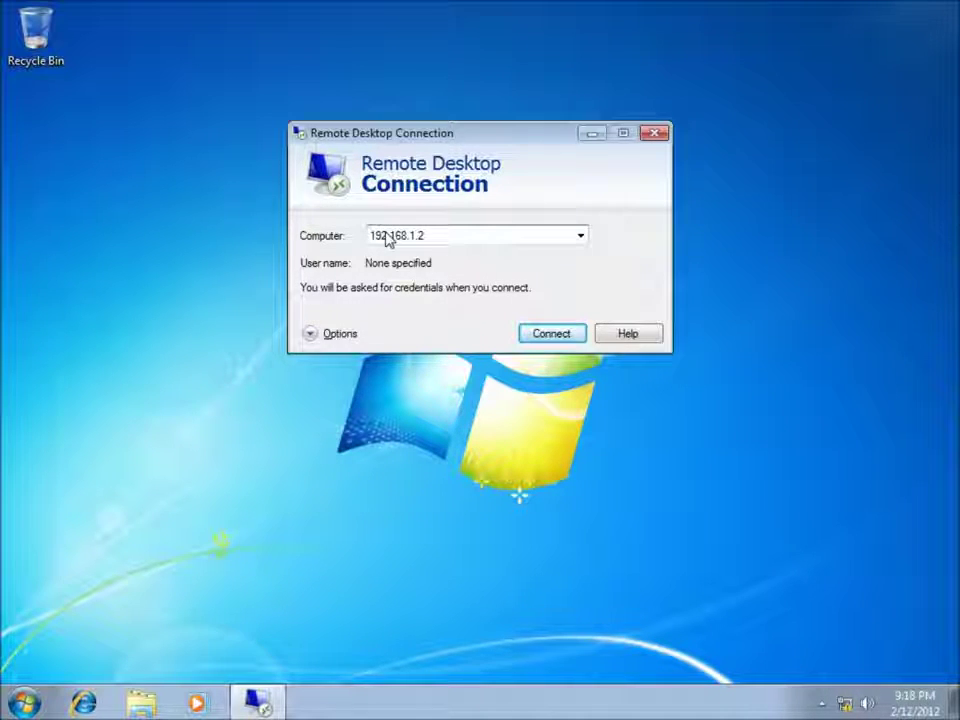
key("Return")
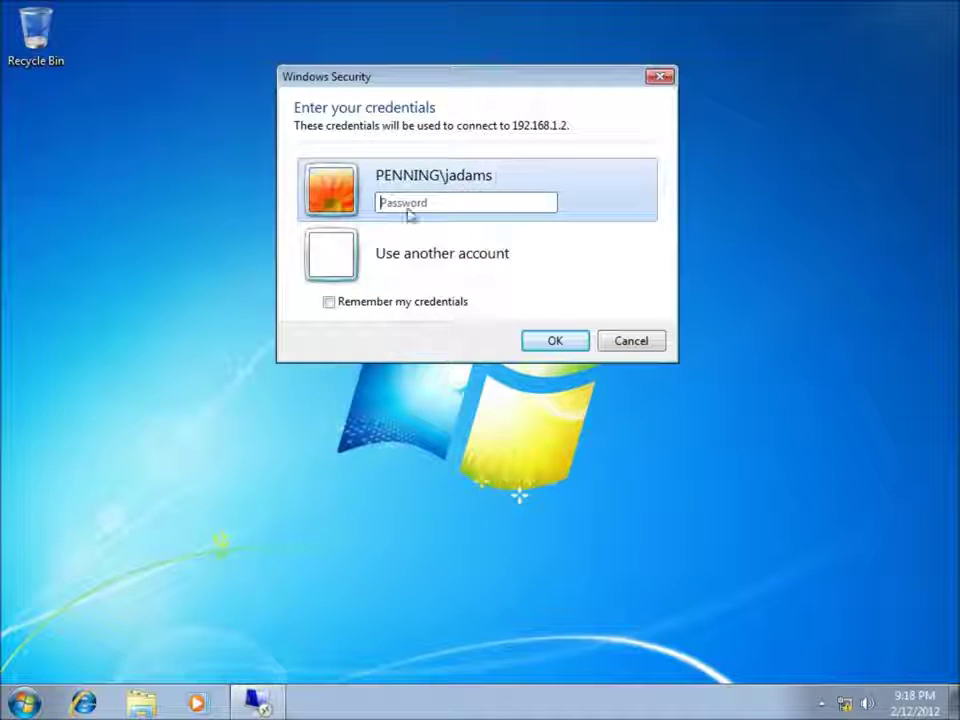
- Enter the account password for 192.168.1.2 and connect despite the certificate warning
type("•••••••")
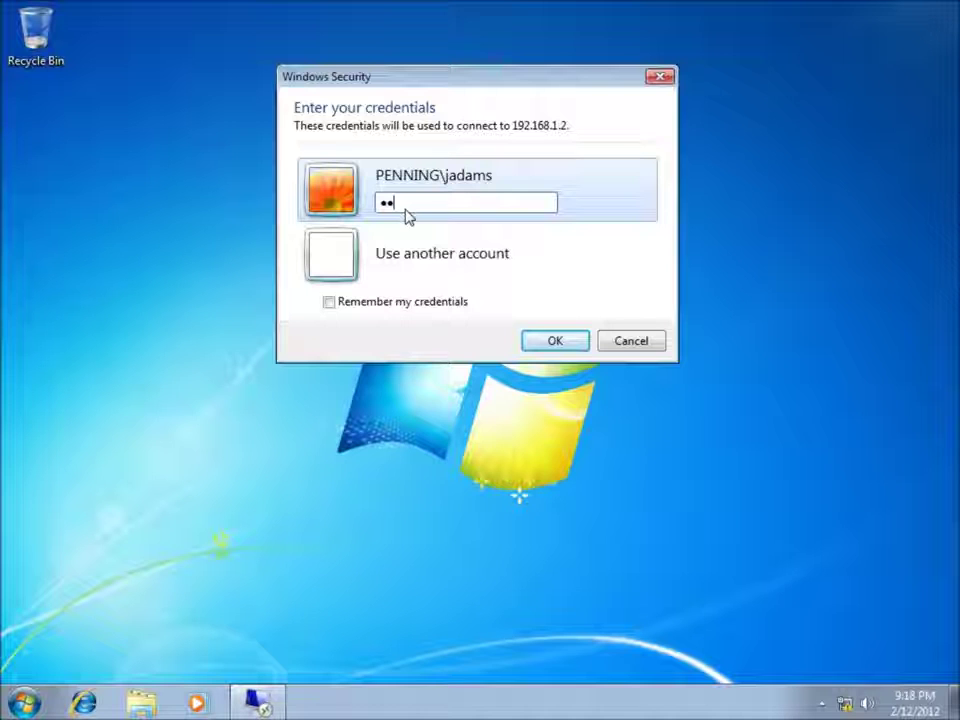
key("Return")
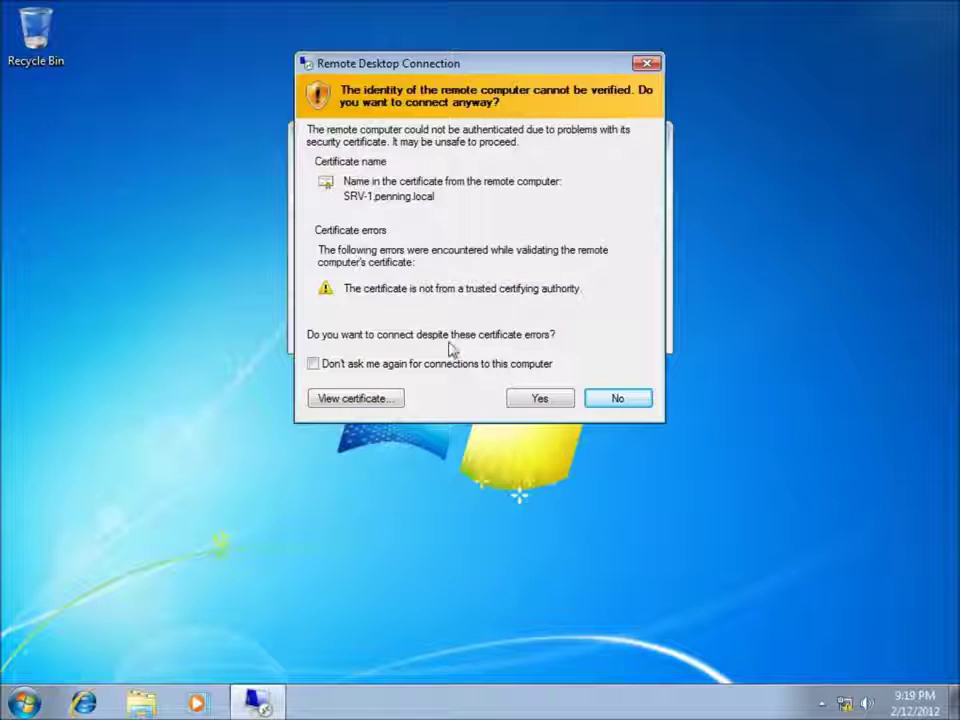
left_click(538, 400)
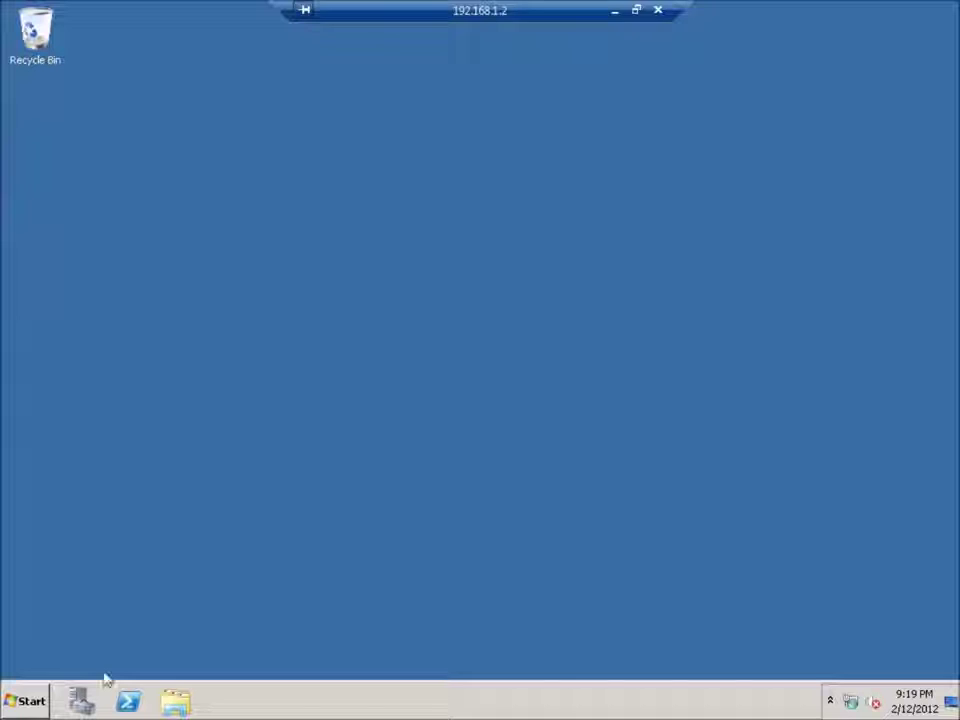
left_click(40, 700)
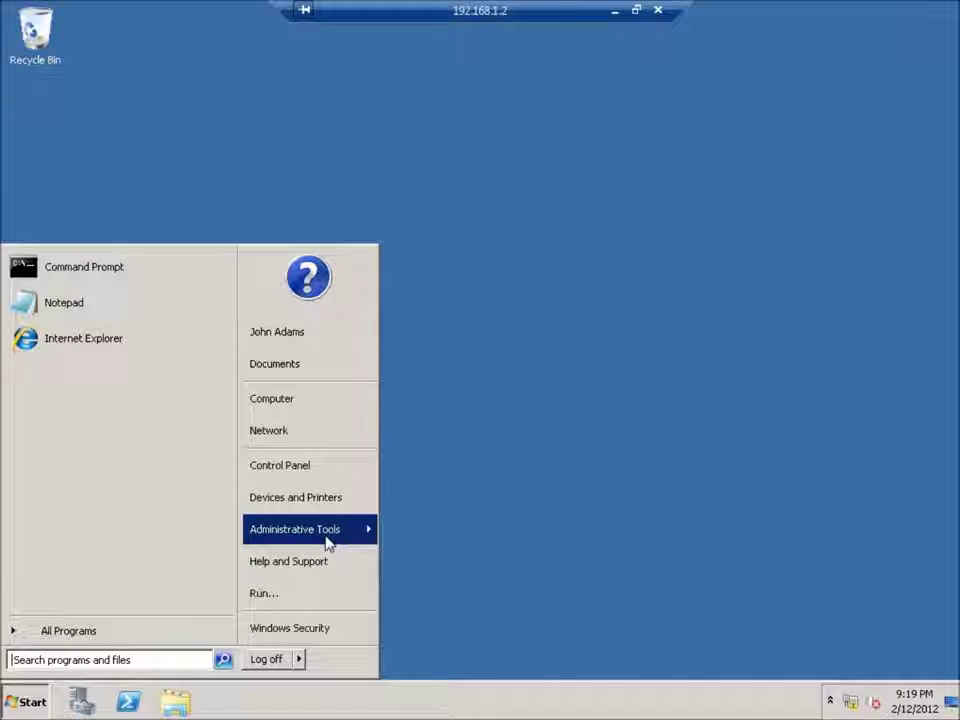
- Launch Active Directory Users and Computers and approve the UAC prompt with the administrator password
mouse_move(328, 542)
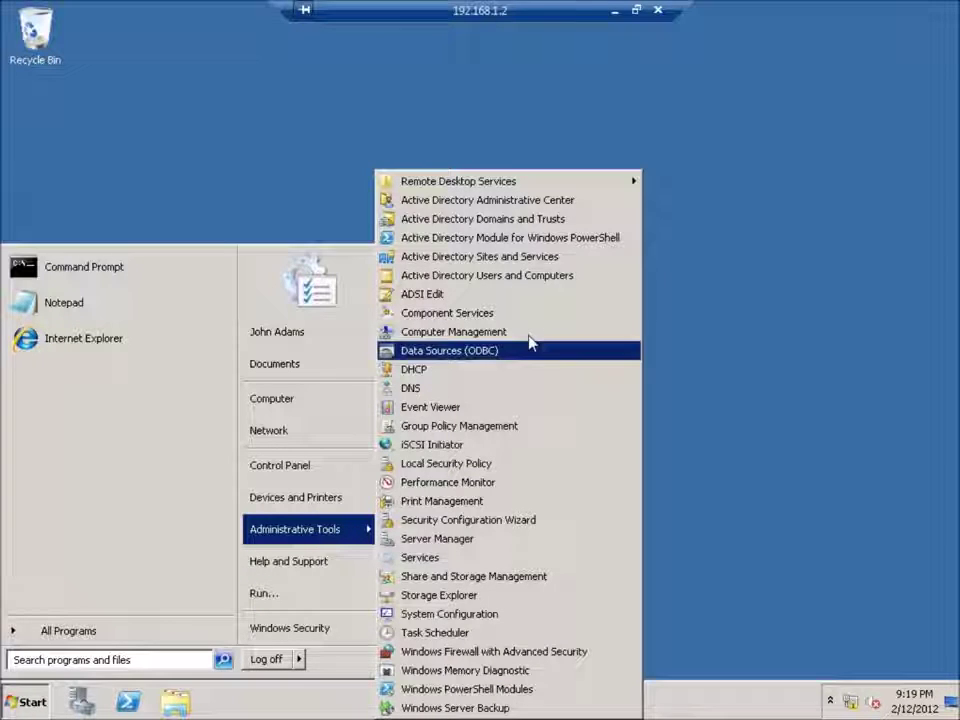
left_click(553, 276)
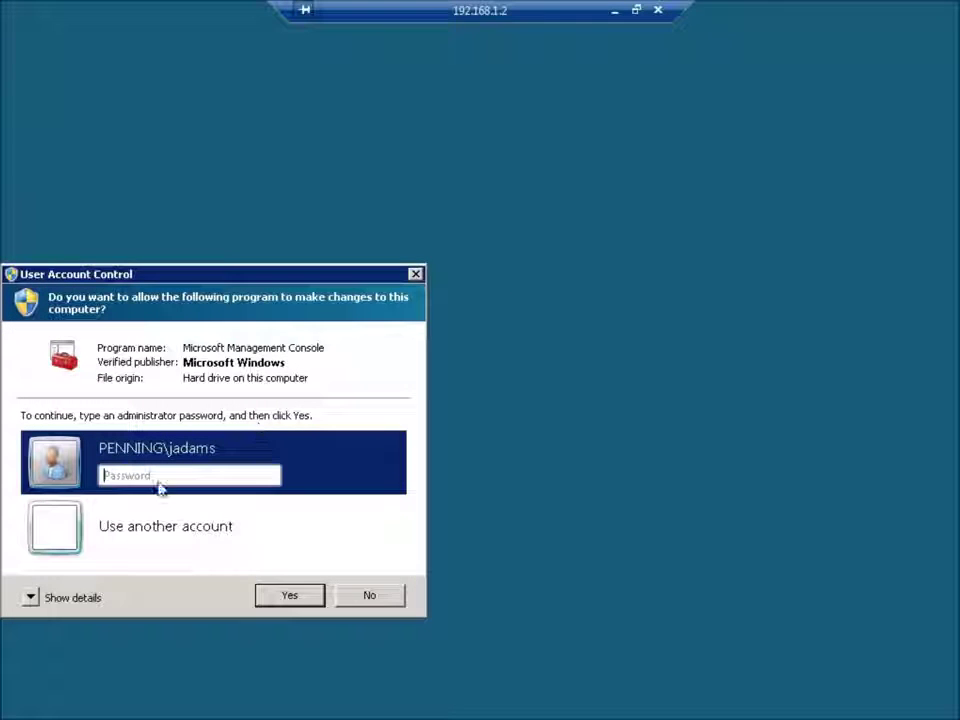
left_click(165, 476)
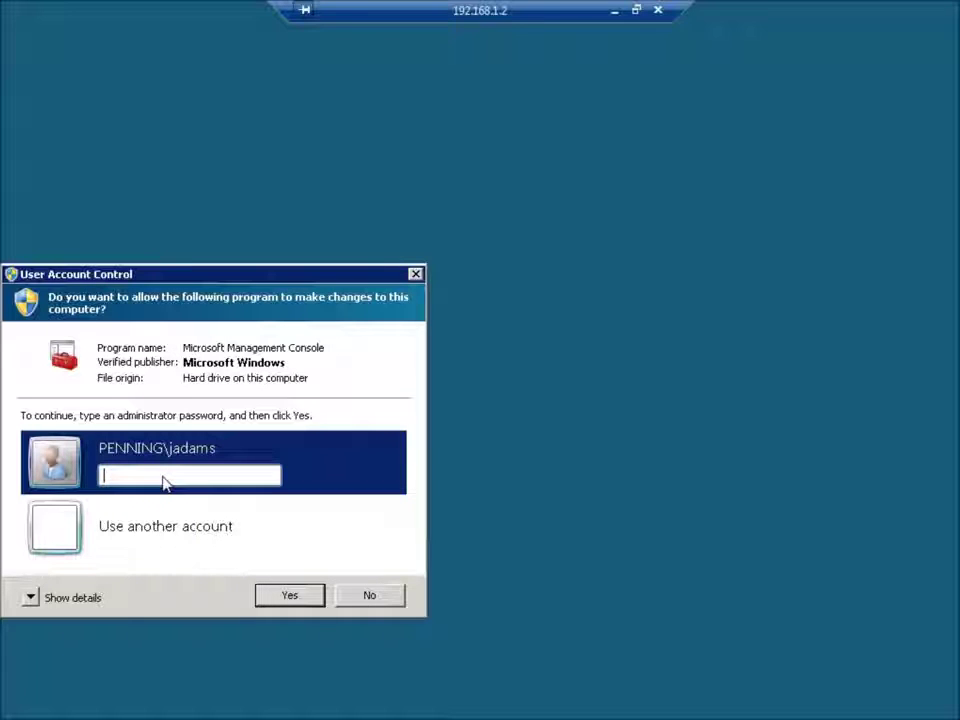
type("******")
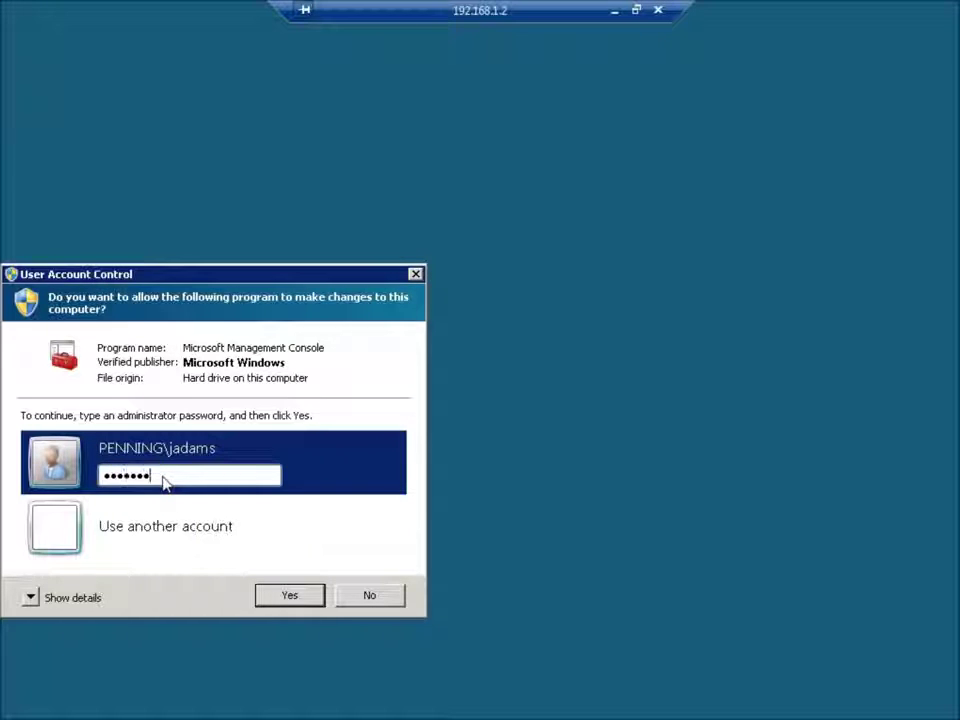
key("Return")
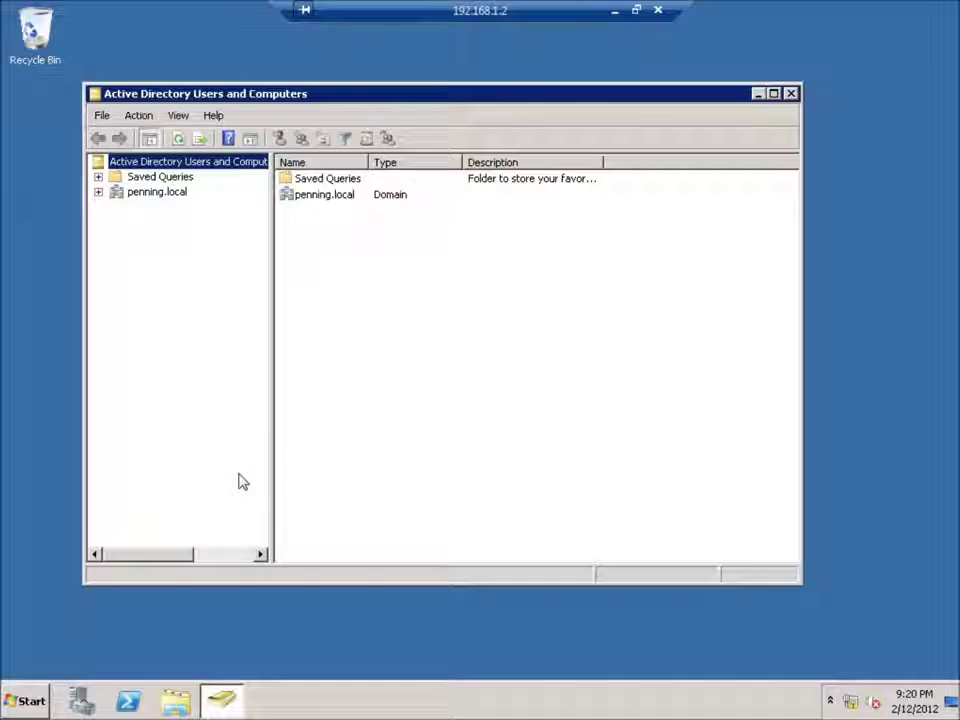
- Expand penning.local and the Sales OU, then show the Kalamazoo OU's contents
left_click(98, 192)
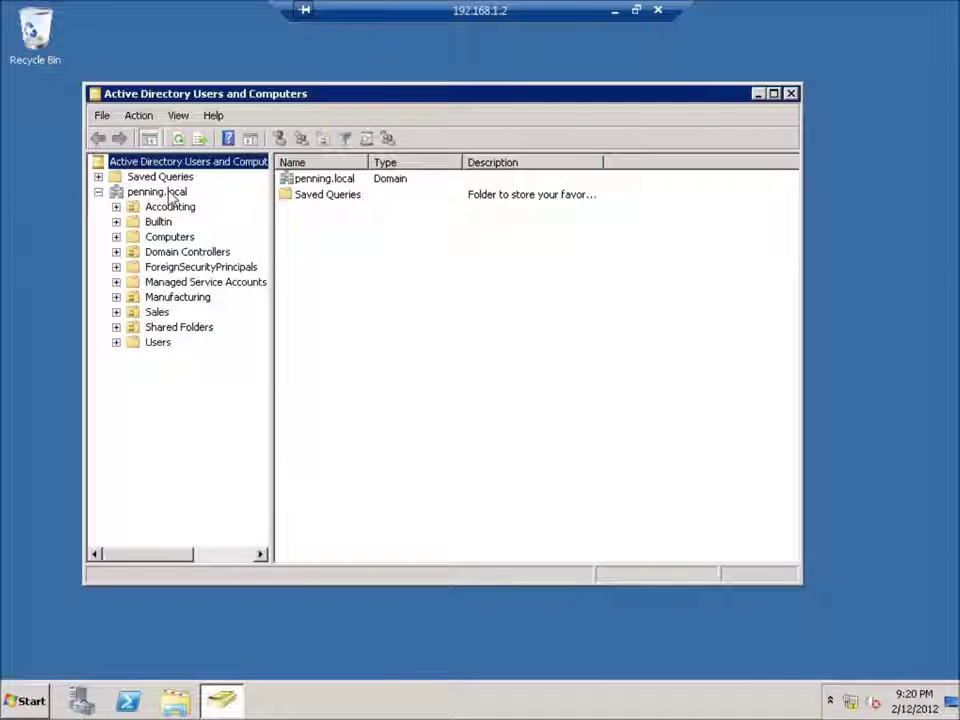
left_click(116, 312)
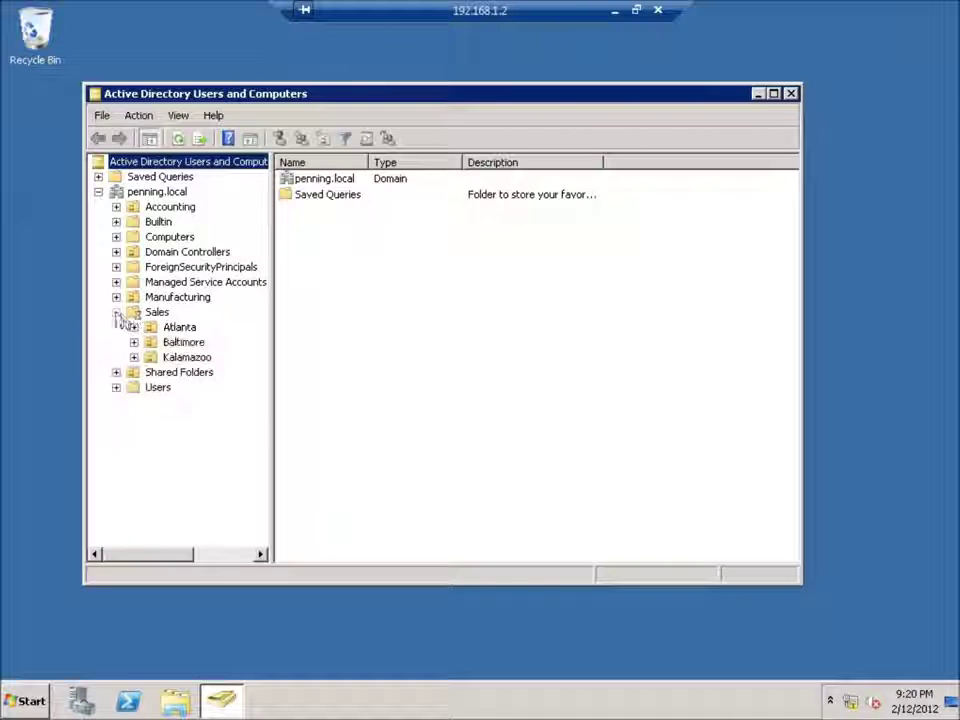
left_click(187, 358)
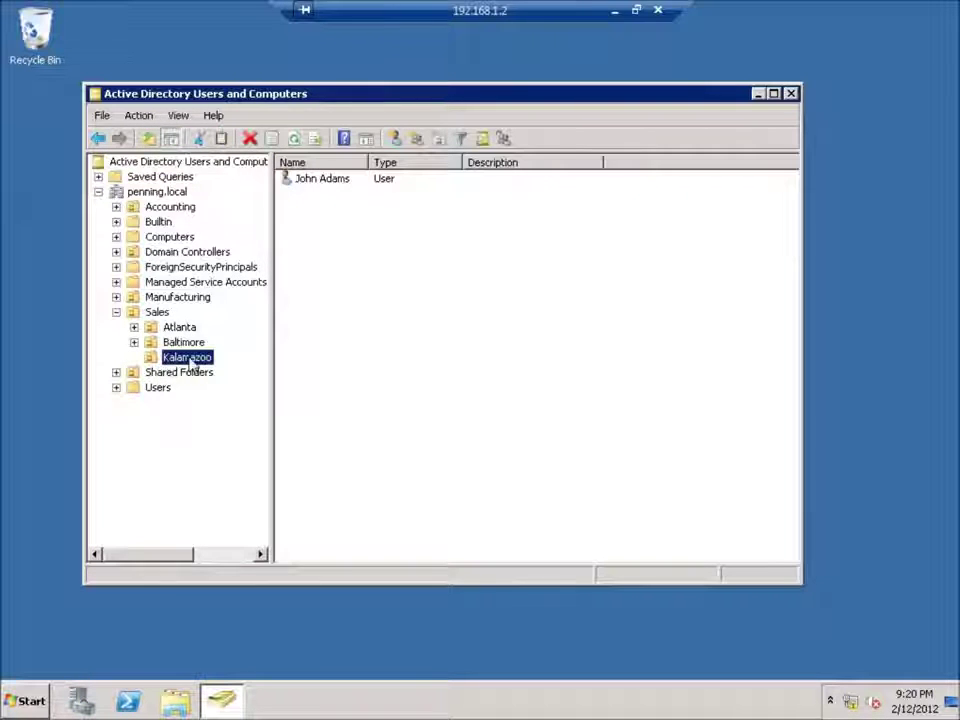
left_click(331, 315)
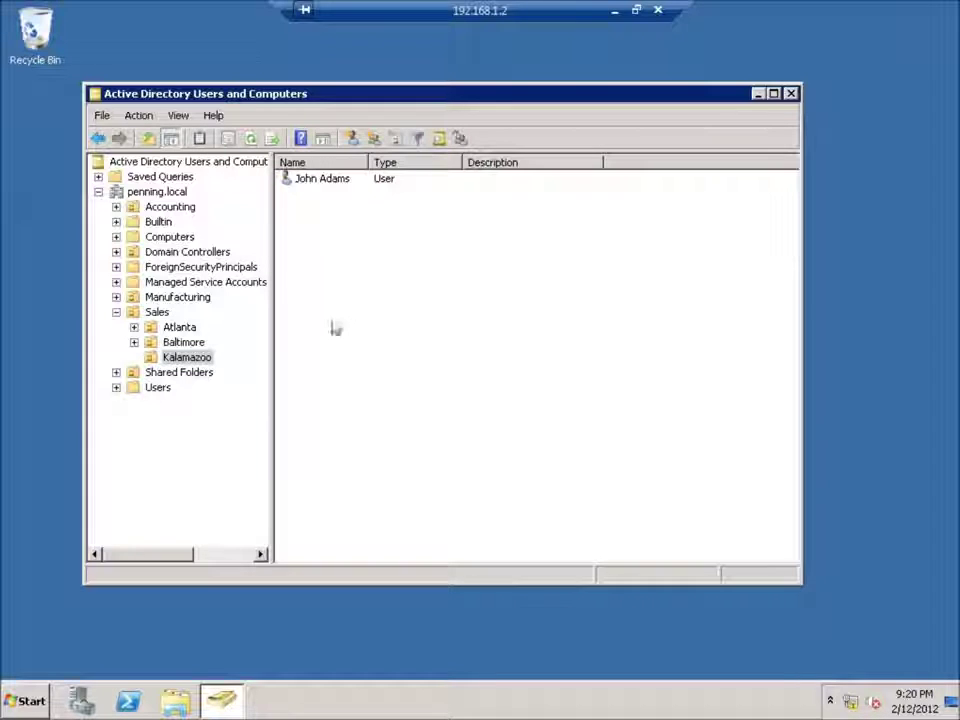
left_click(205, 358)
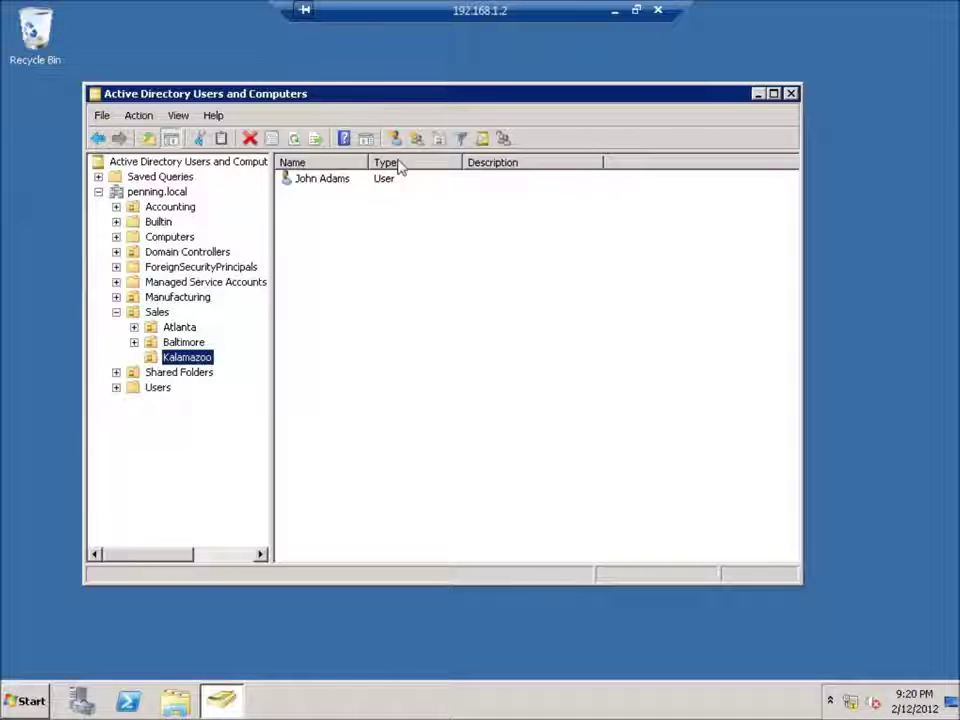
- Inspect the actions for the Kalamazoo user and OU without creating anything, then show Baltimore's contents
right_click(324, 186)
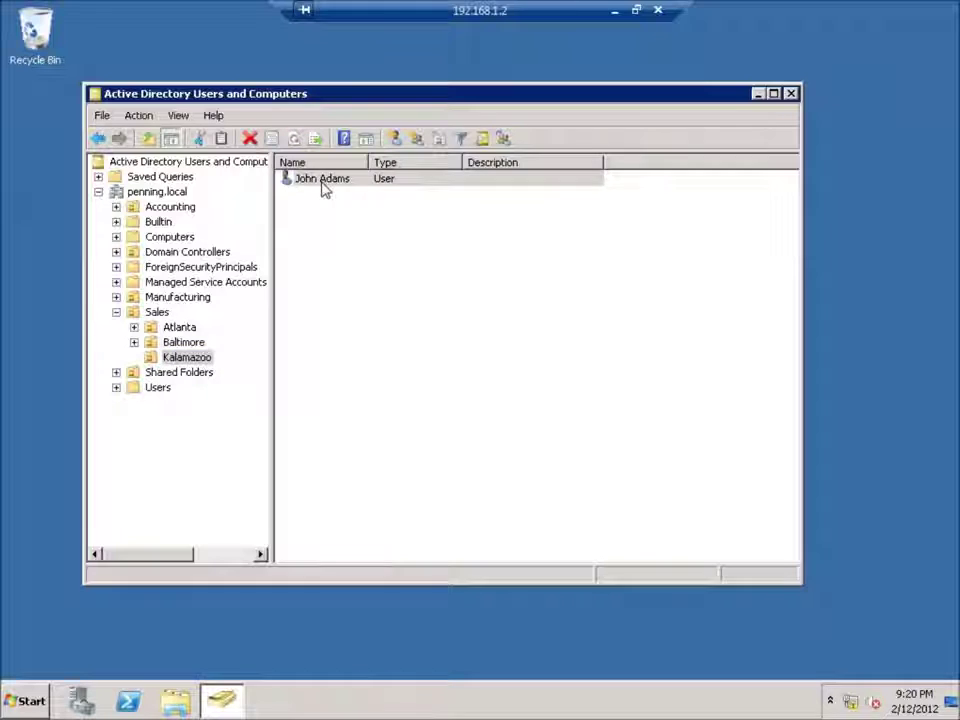
left_click(519, 311)
right_click(437, 302)
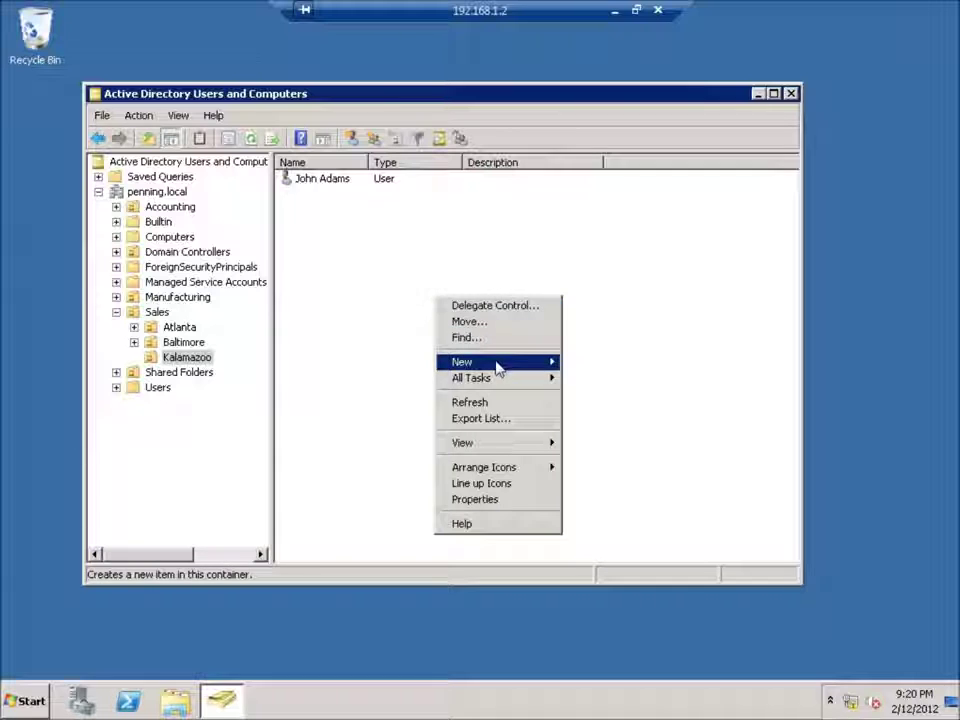
mouse_move(495, 364)
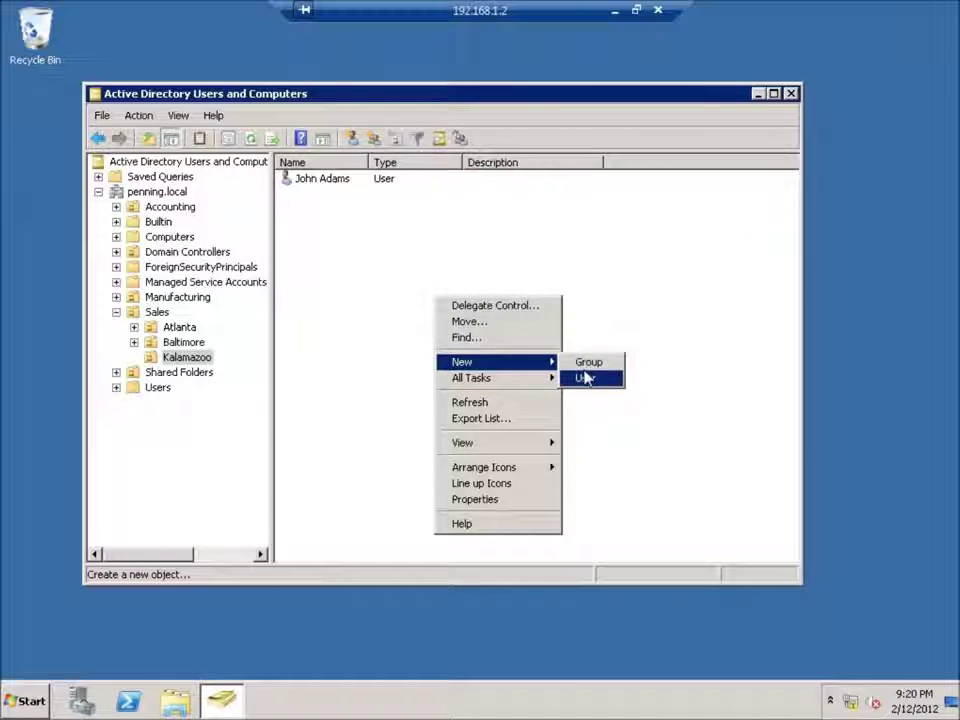
left_click(310, 352)
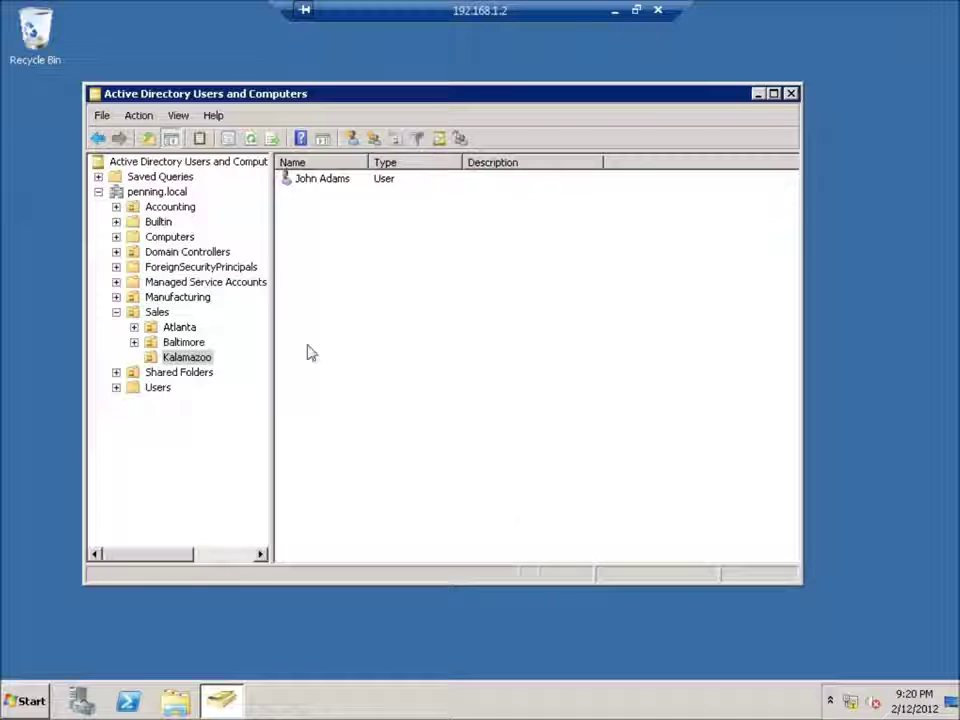
left_click(187, 344)
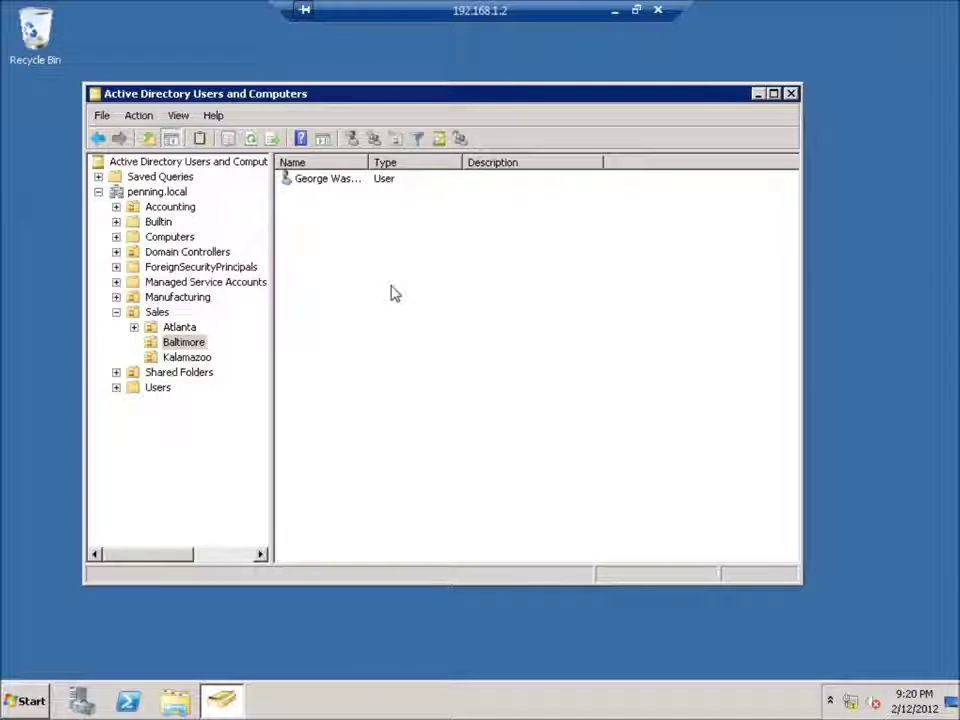
- Start a password reset on the Baltimore user account
right_click(391, 287)
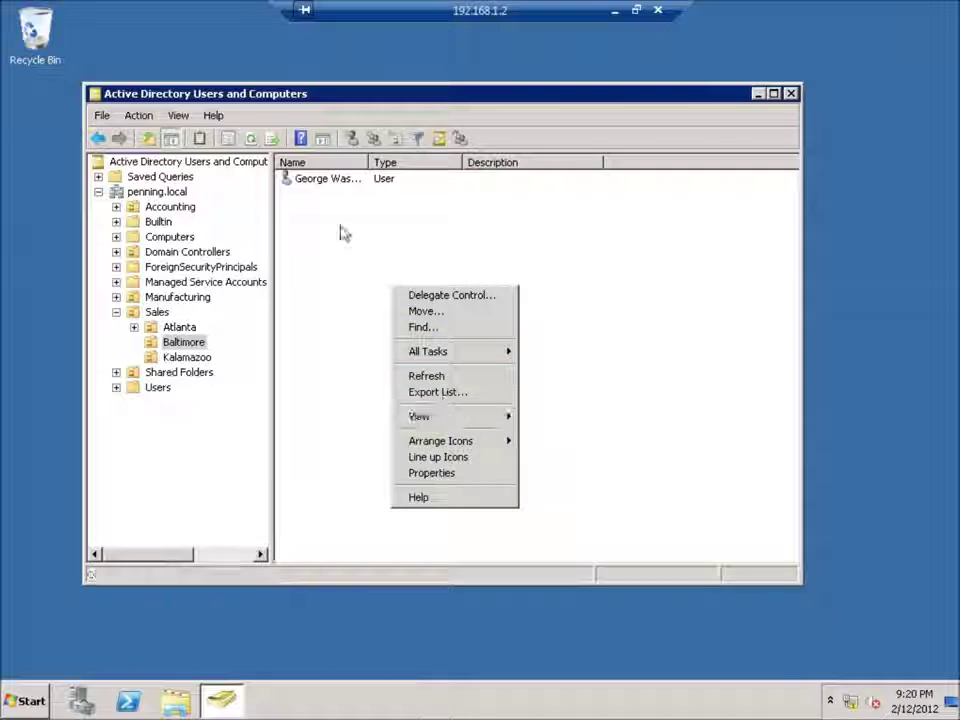
left_click(313, 193)
right_click(314, 181)
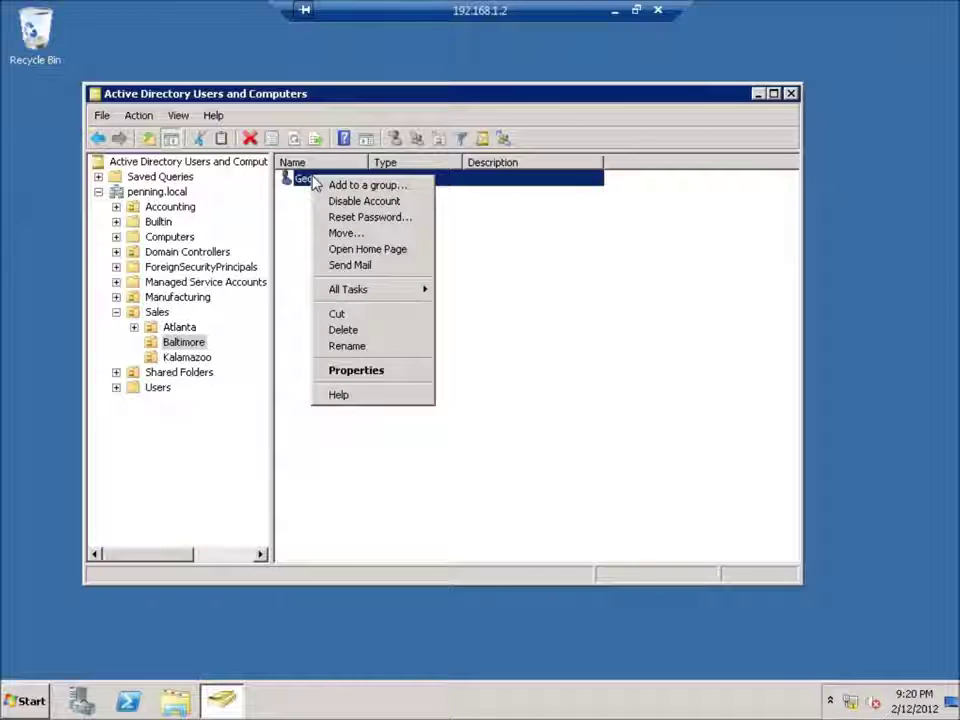
left_click(360, 219)
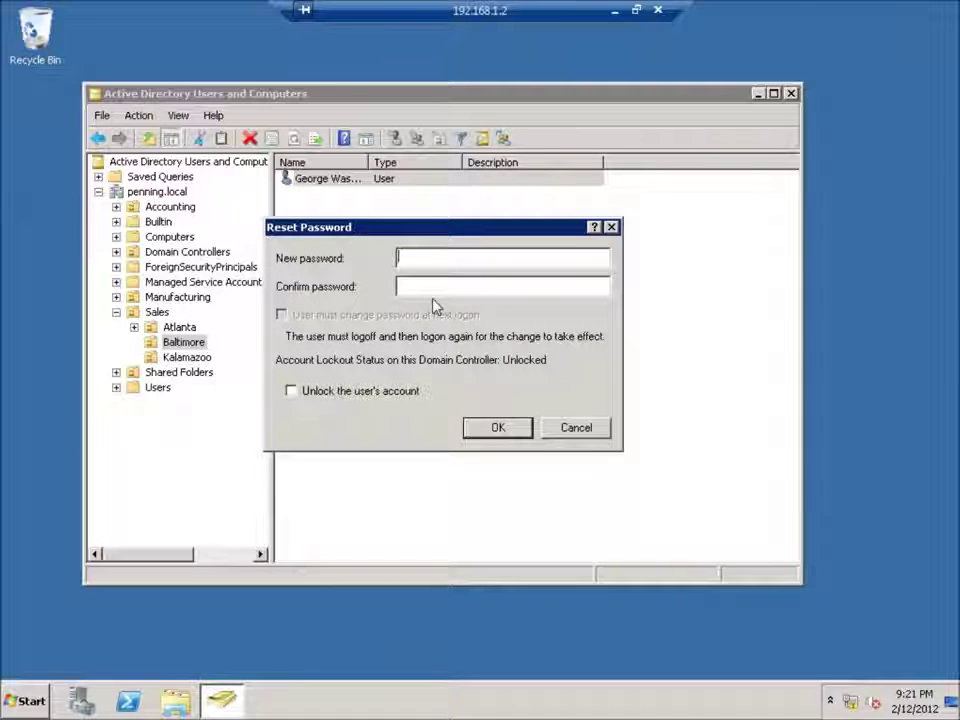
- Enter and confirm a new password, dismiss the Access is denied error, and return to Kalamazoo
type("******")
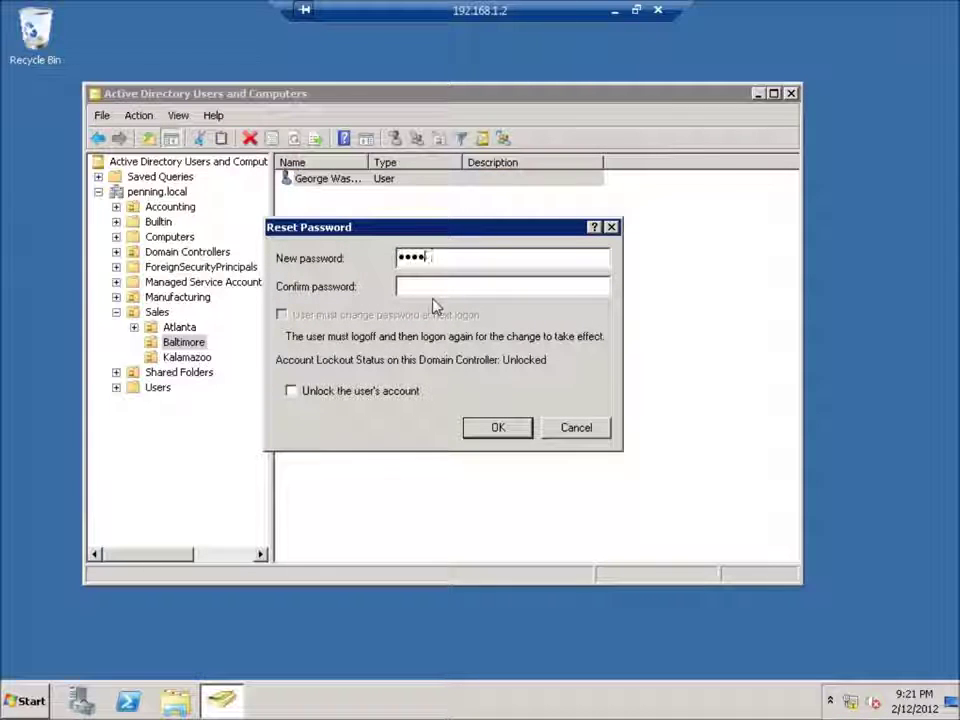
key("BackSpace")
key("BackSpace")
key("BackSpace")
key("BackSpace")
key("BackSpace")
key("BackSpace")
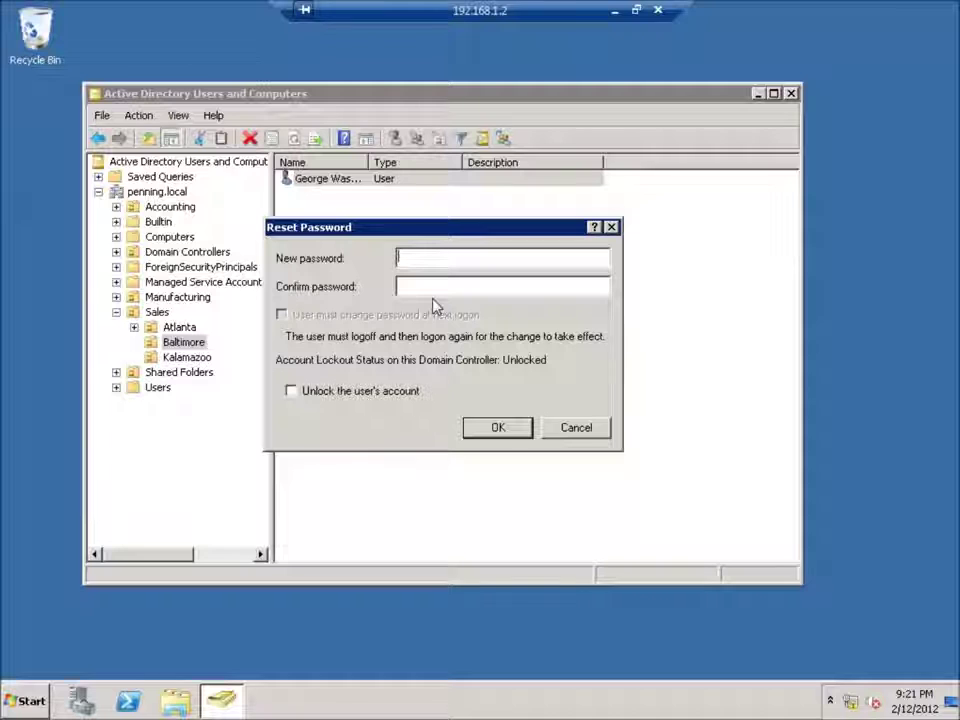
type("Pa$$w0rd")
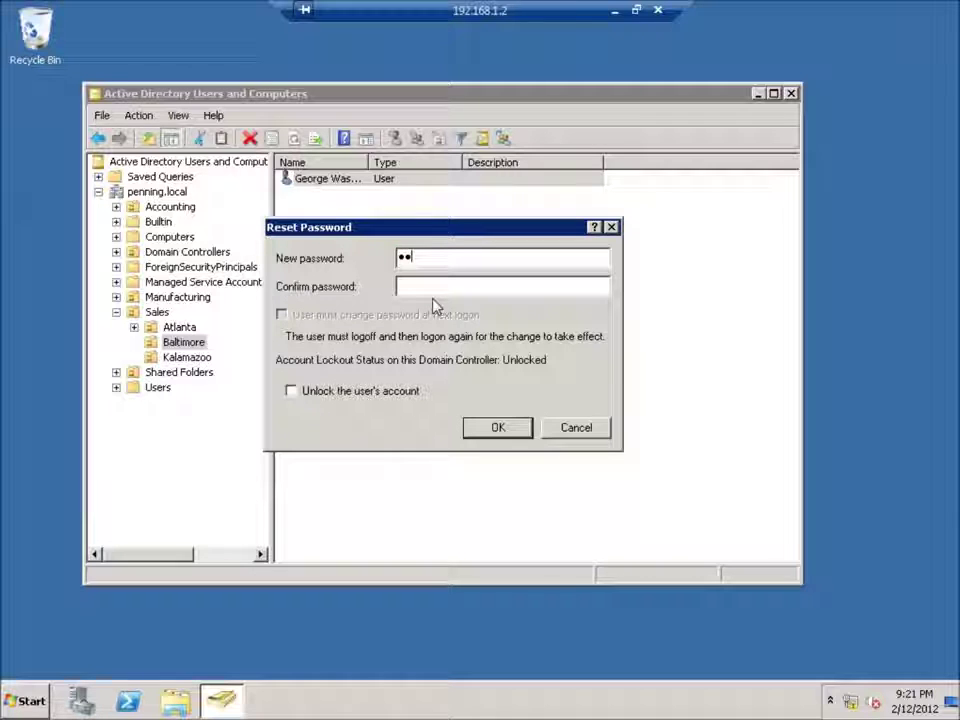
key("Tab")
type("Pa$$w0rd")
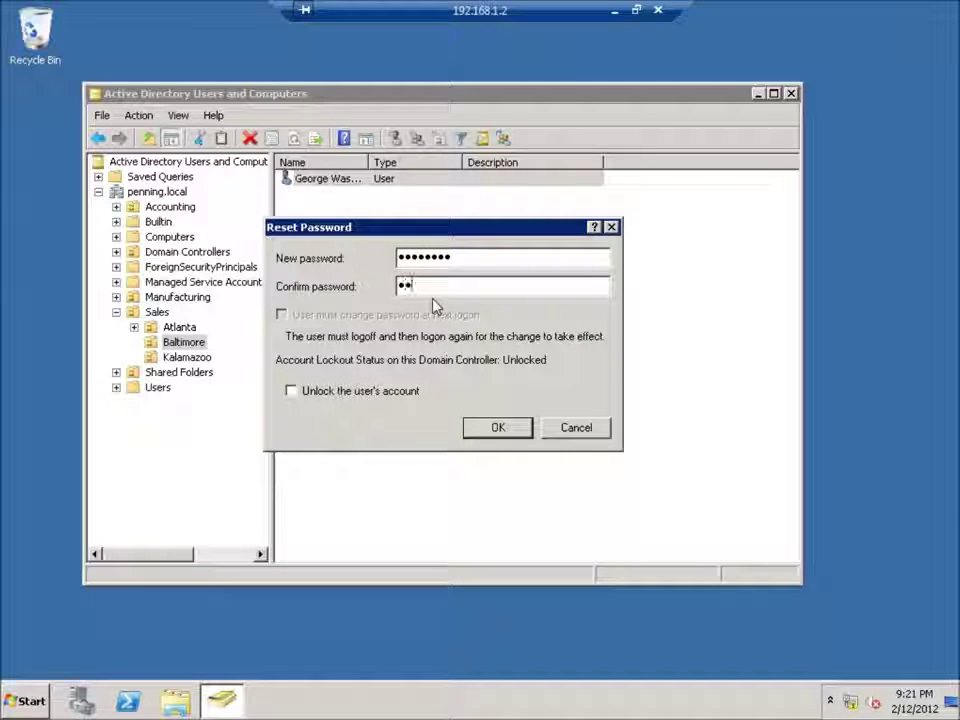
left_click(485, 430)
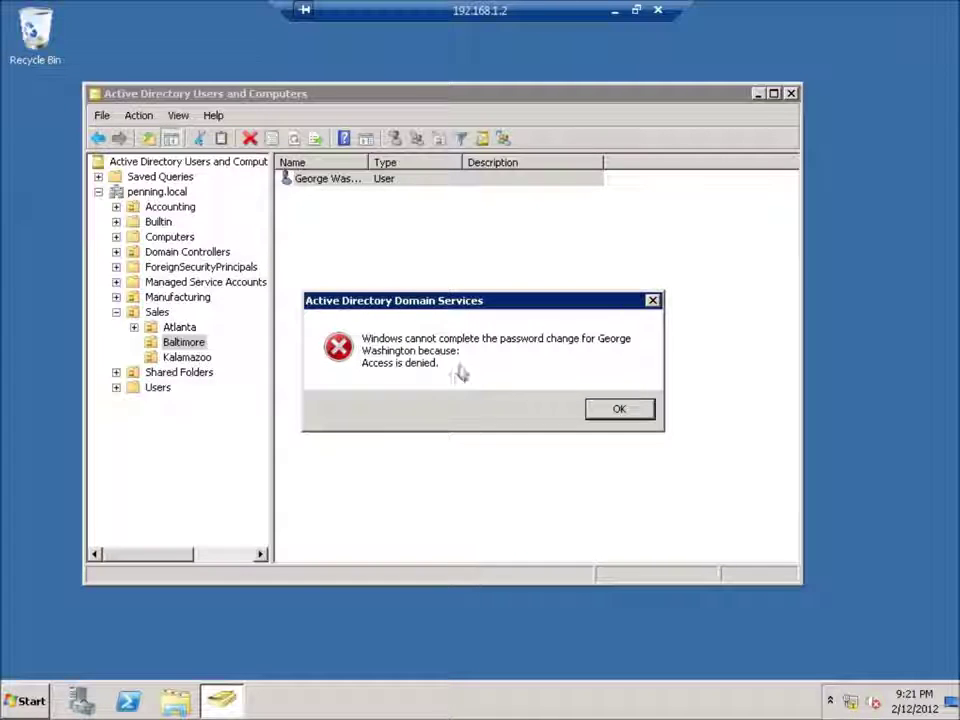
left_click(628, 411)
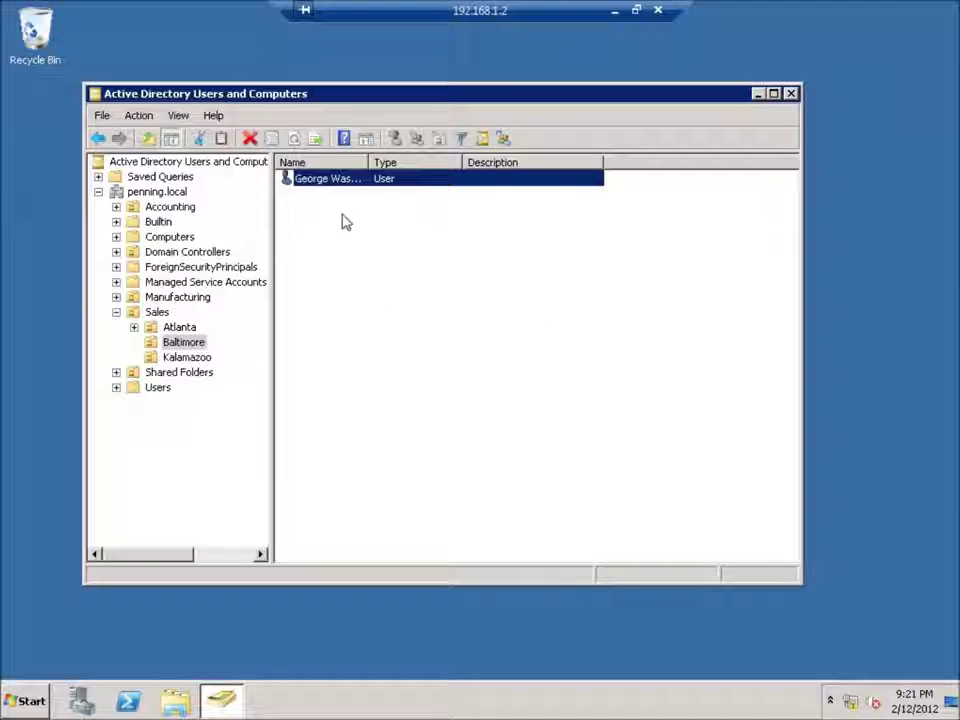
left_click(186, 360)
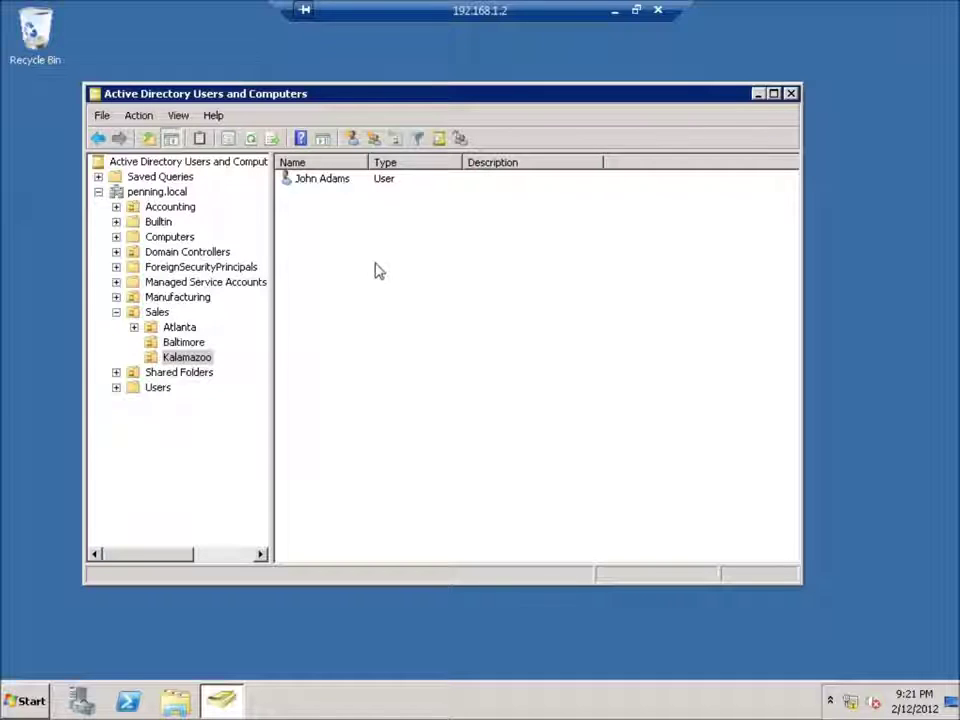
- Start a new user in the Kalamazoo OU, entering the user's first name, last name and logon name
right_click(325, 240)
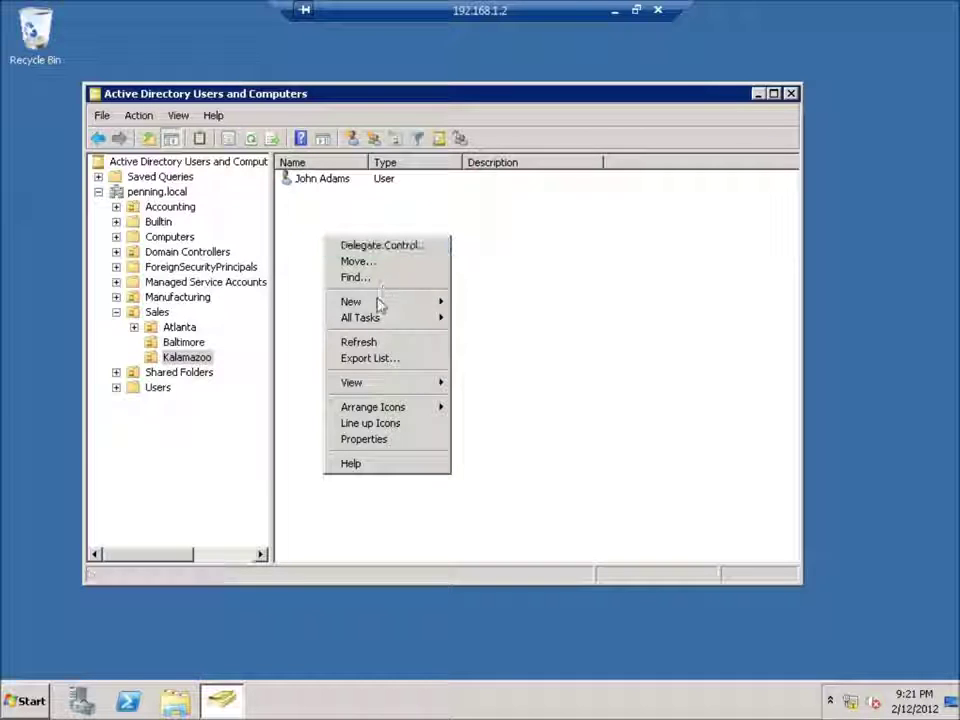
mouse_move(381, 305)
left_click(474, 317)
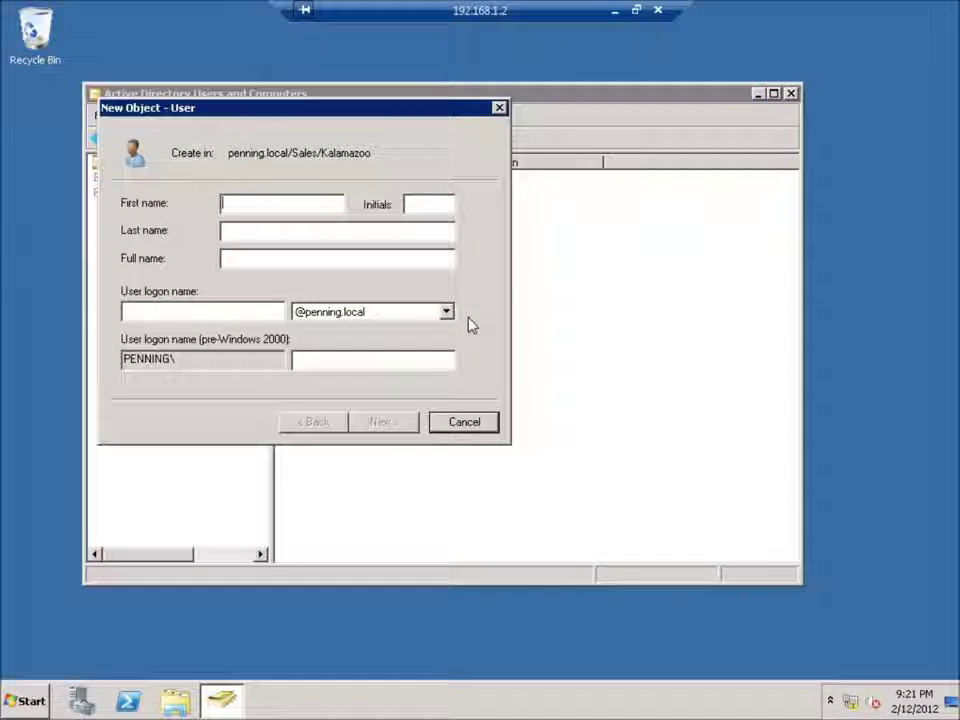
type("Thomas")
key("Tab")
key("Tab")
type("Jefferson")
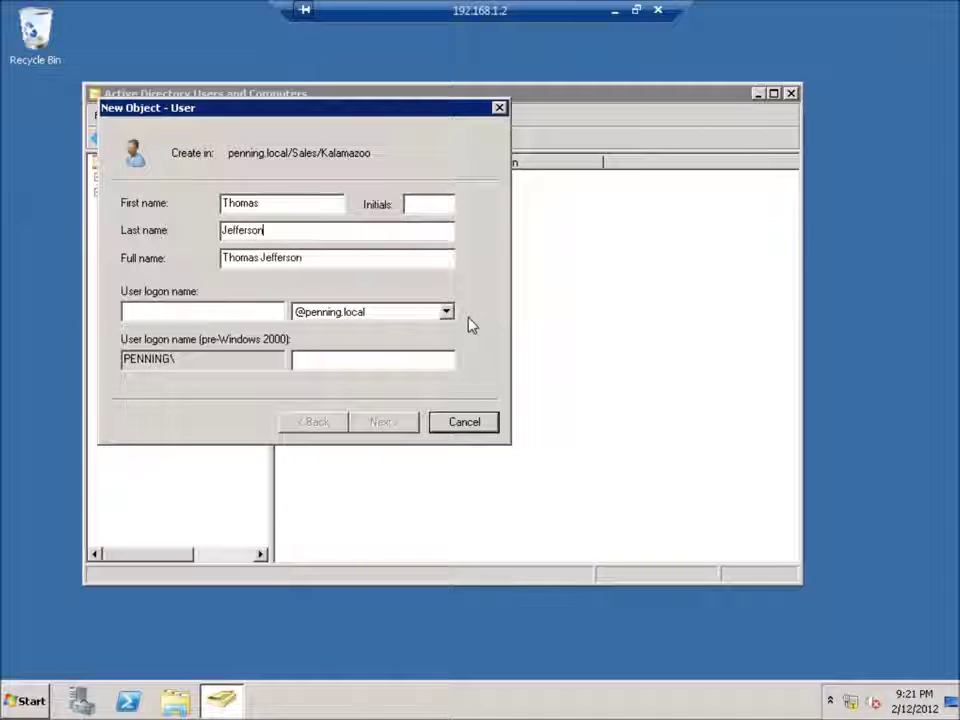
key("Tab")
key("Tab")
key("Tab")
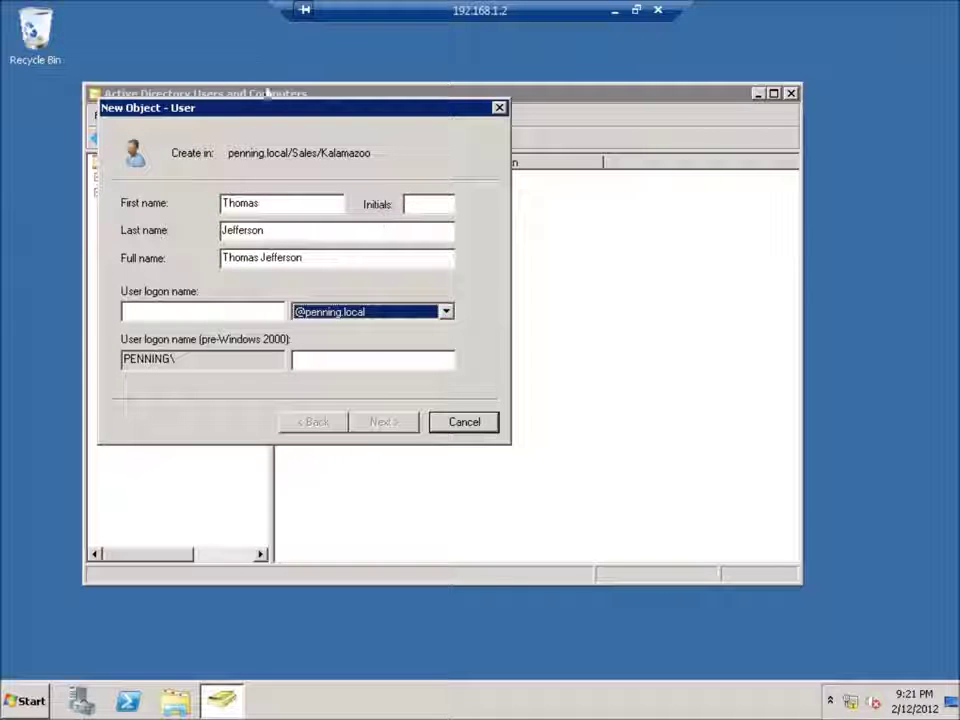
left_click(159, 315)
type("tjeffers")
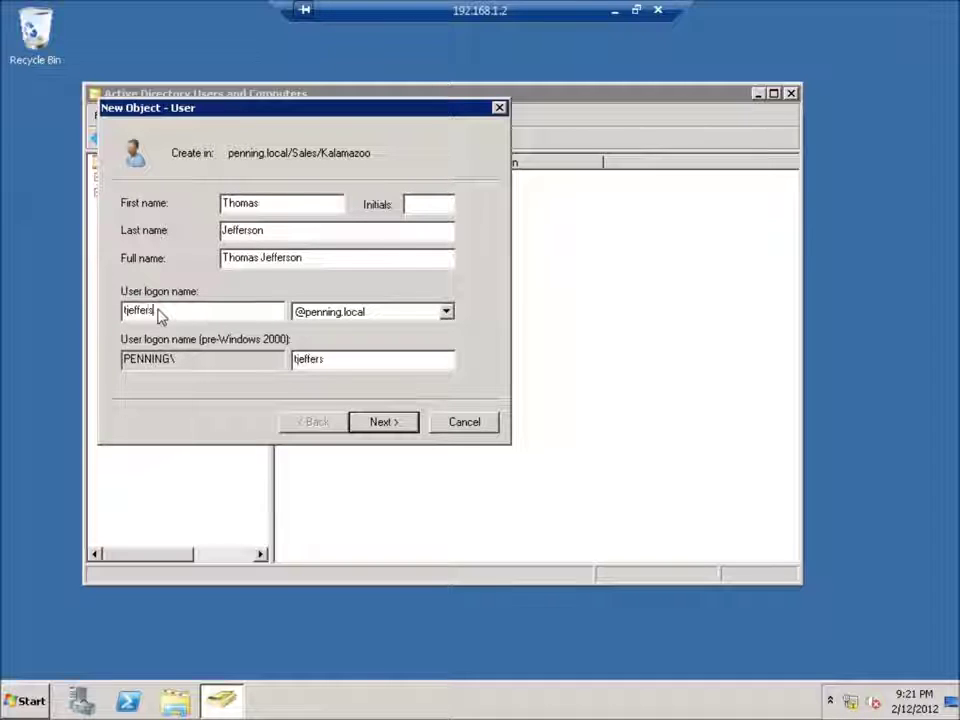
key("Return")
- Set and confirm the new user's initial password, then finish creating the account
type("Password1")
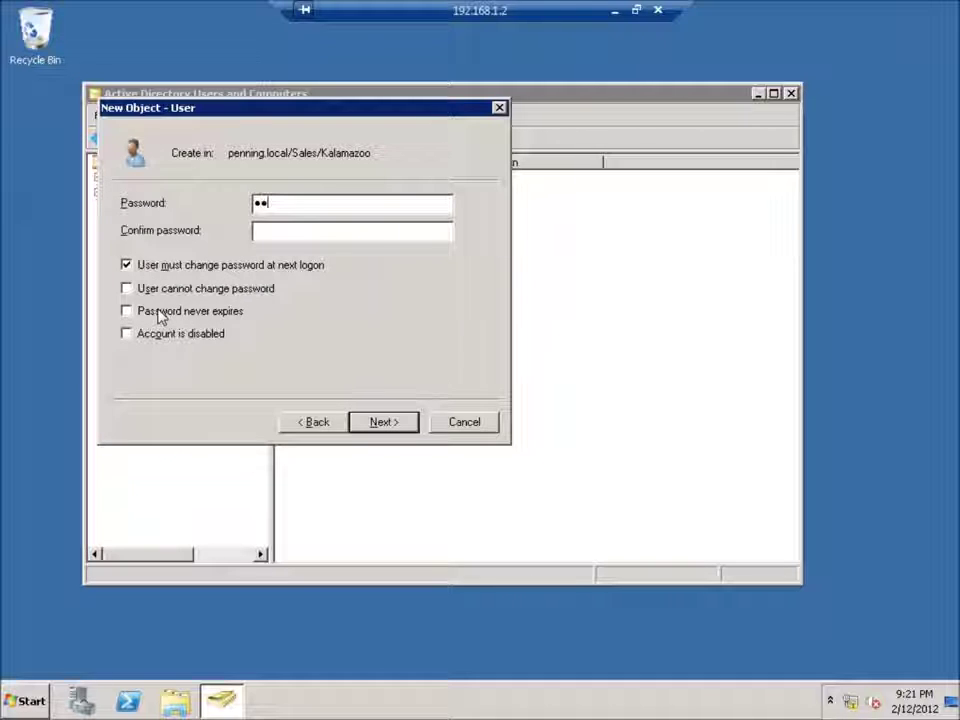
key("Tab")
type("Pas")
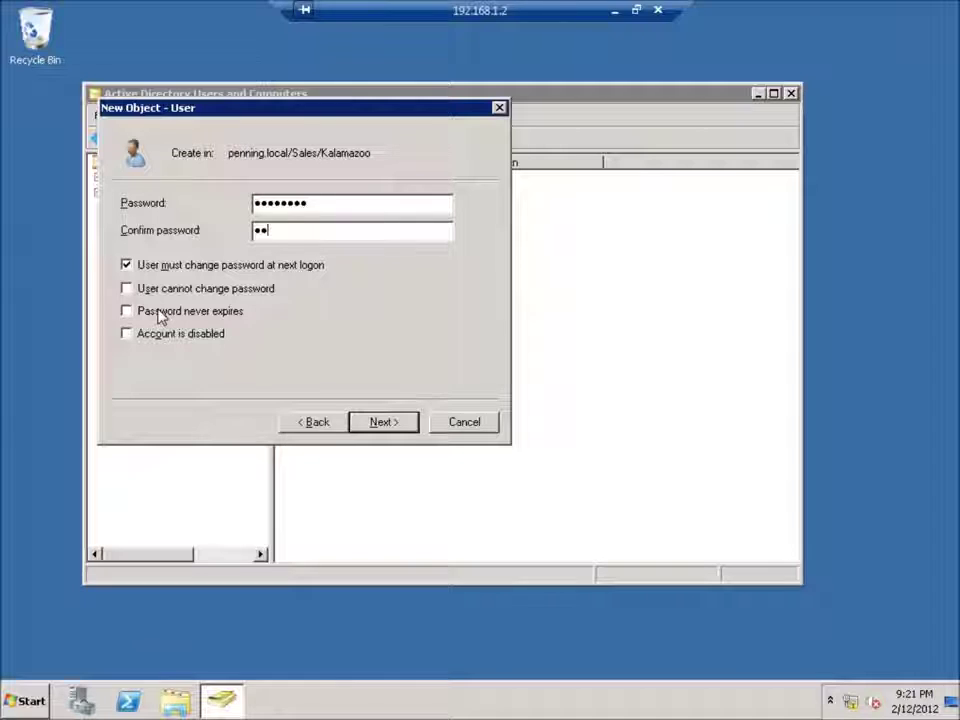
type("sword1")
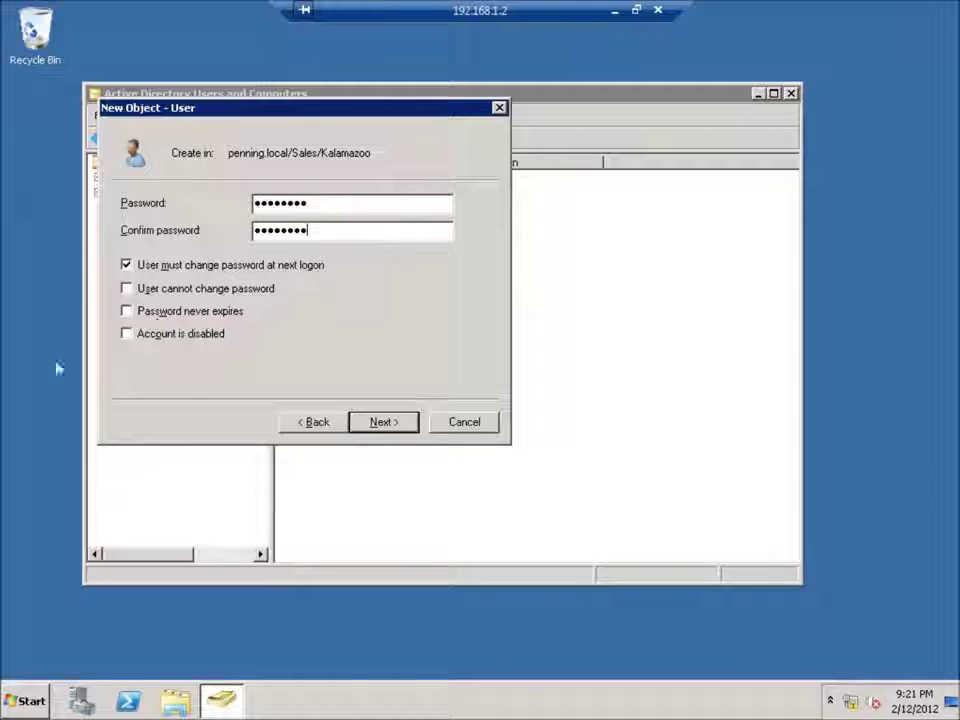
left_click(126, 265)
left_click(382, 422)
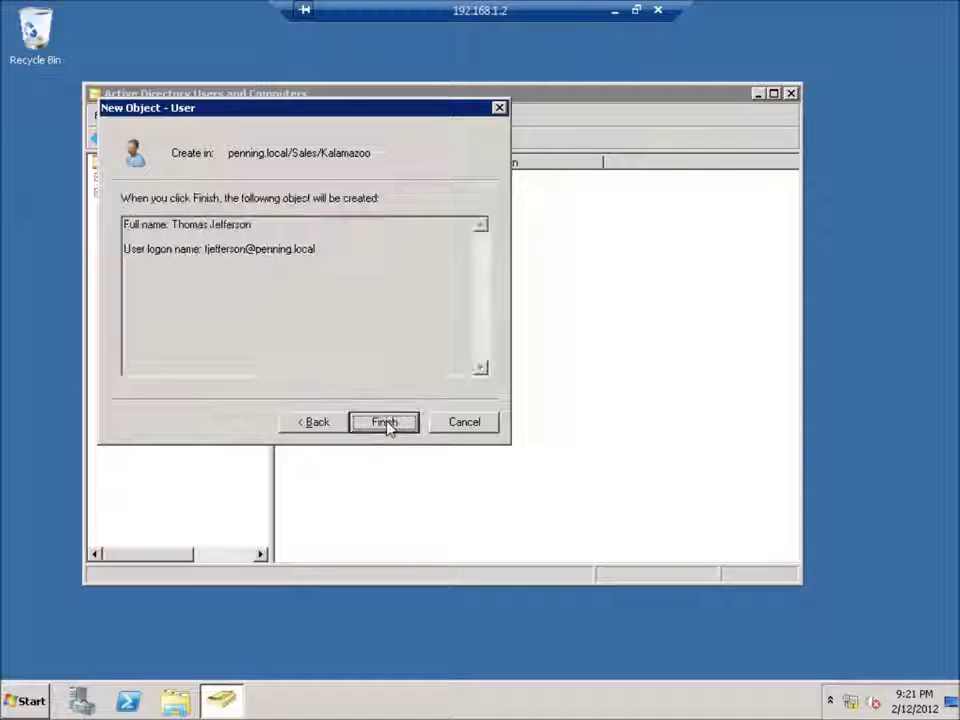
left_click(384, 423)
left_click(390, 429)
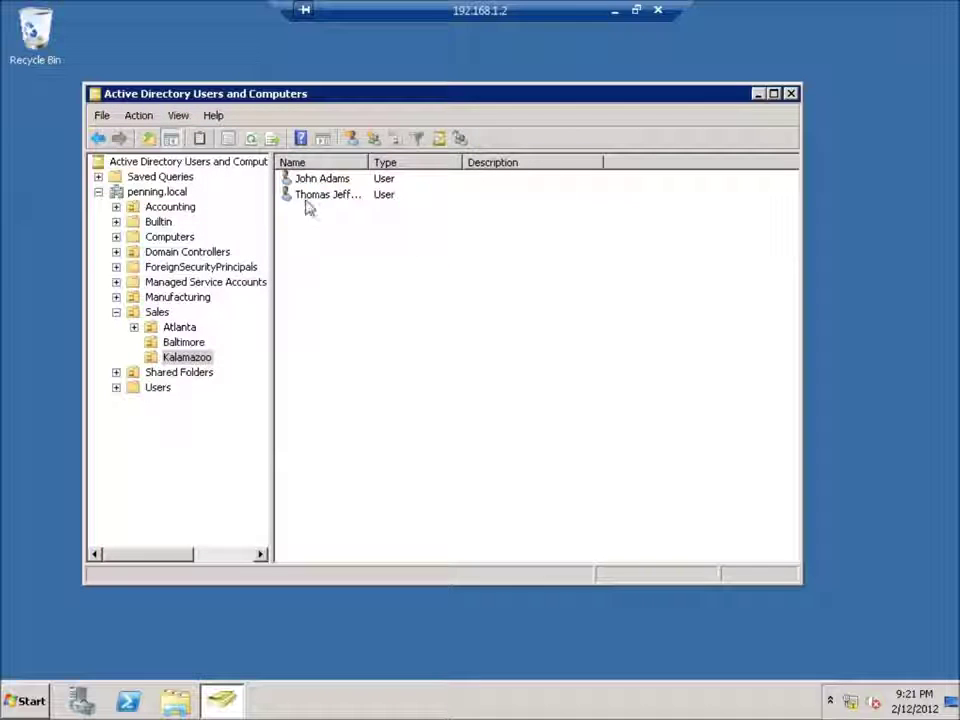